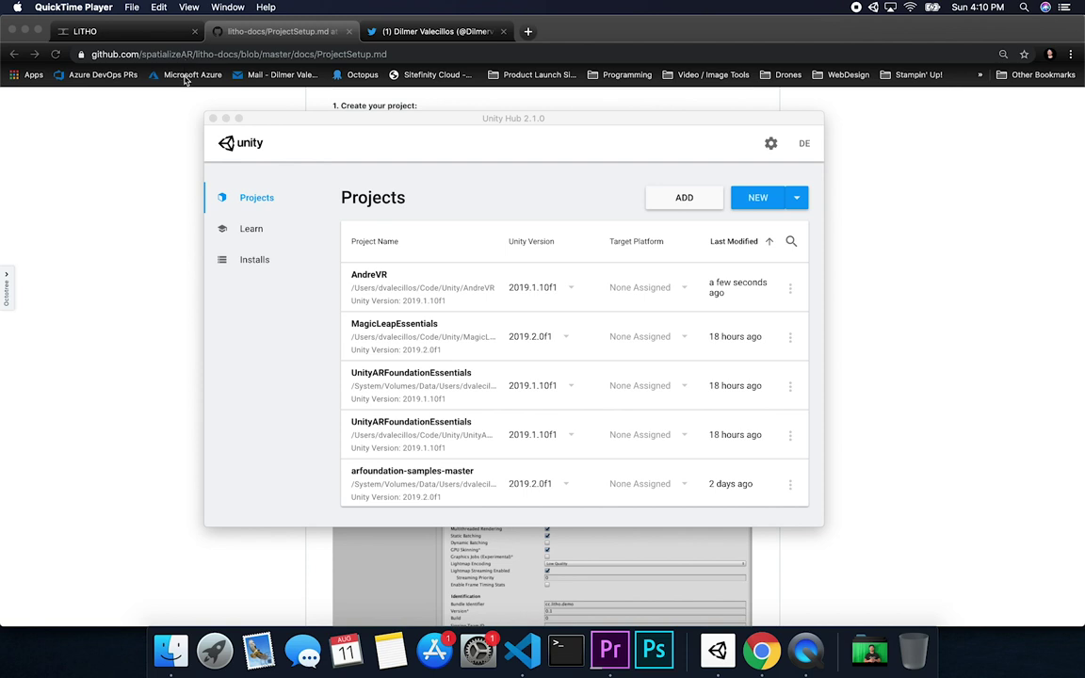
Step: Look over the Litho website's product introduction and its examples of real-world interaction in Chrome
{"action": "left_click", "coordinate": [168, 213]}
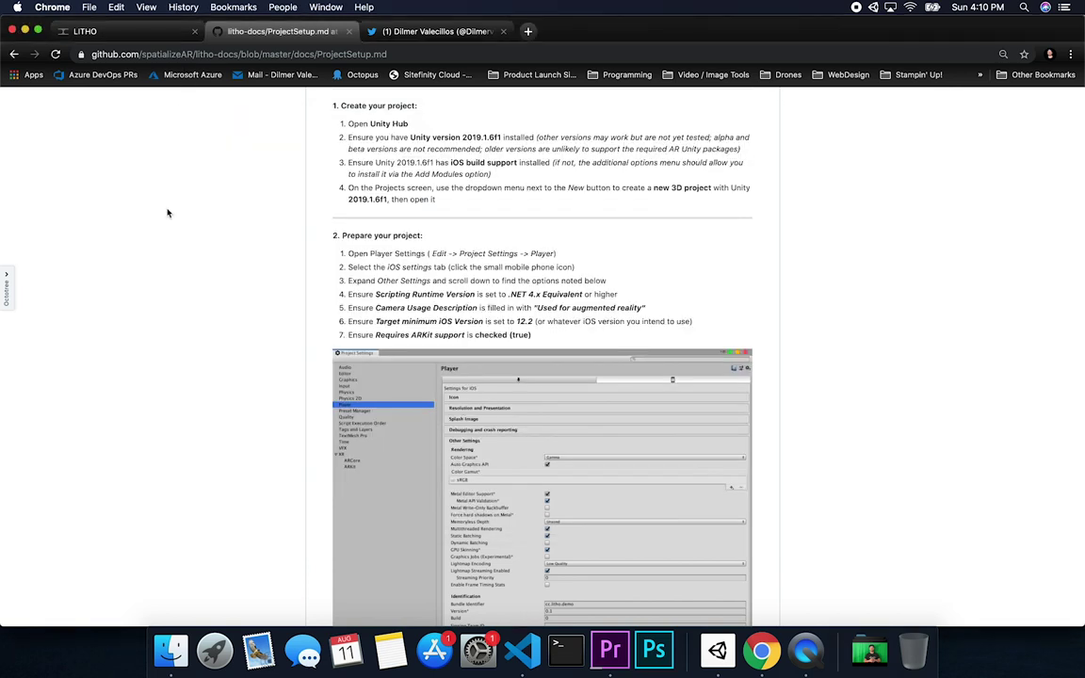
{"action": "left_click", "coordinate": [135, 35]}
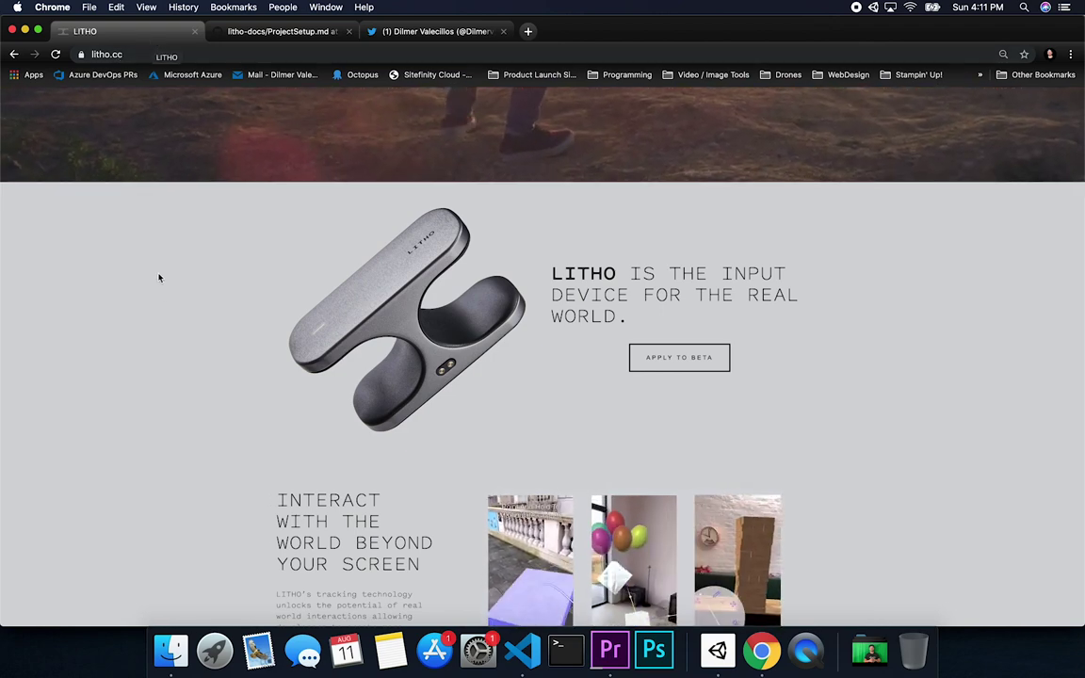
{"action": "scroll", "coordinate": [175, 320], "scroll_direction": "down", "scroll_amount": 2}
{"action": "scroll", "coordinate": [175, 320], "scroll_direction": "down", "scroll_amount": 1}
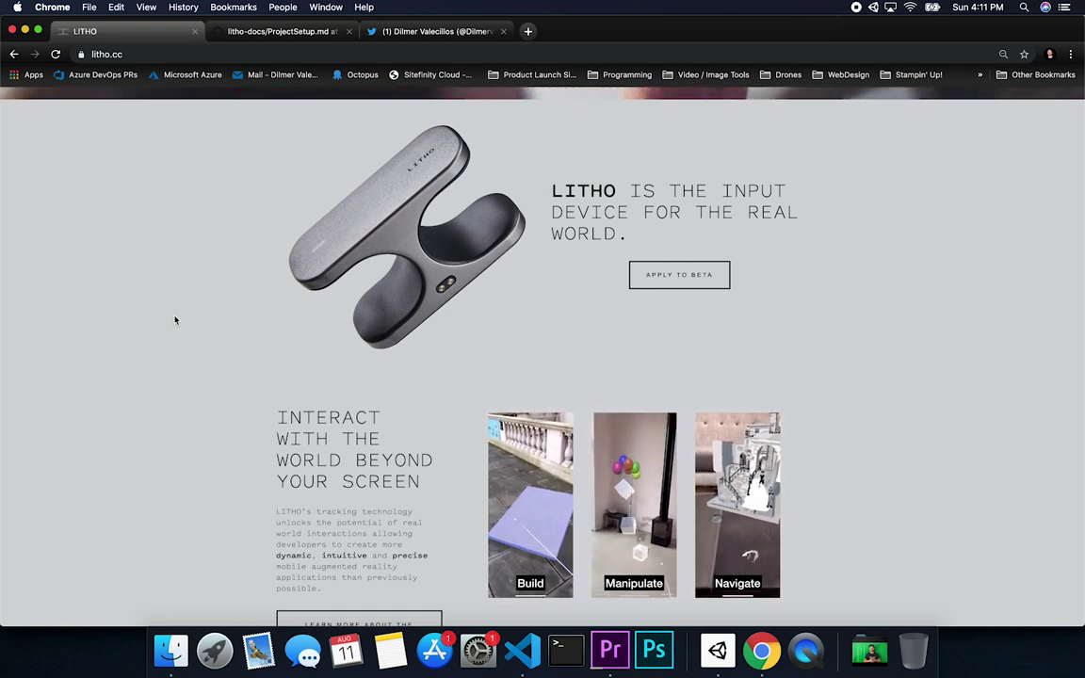
{"action": "scroll", "coordinate": [291, 349], "scroll_direction": "down", "scroll_amount": 2}
{"action": "scroll", "coordinate": [289, 355], "scroll_direction": "up", "scroll_amount": 2}
{"action": "scroll", "coordinate": [290, 356], "scroll_direction": "up", "scroll_amount": 3}
Step: Read the Unity Hub and Unity version requirements in the project creation section of the Litho setup documentation
{"action": "left_click", "coordinate": [278, 33]}
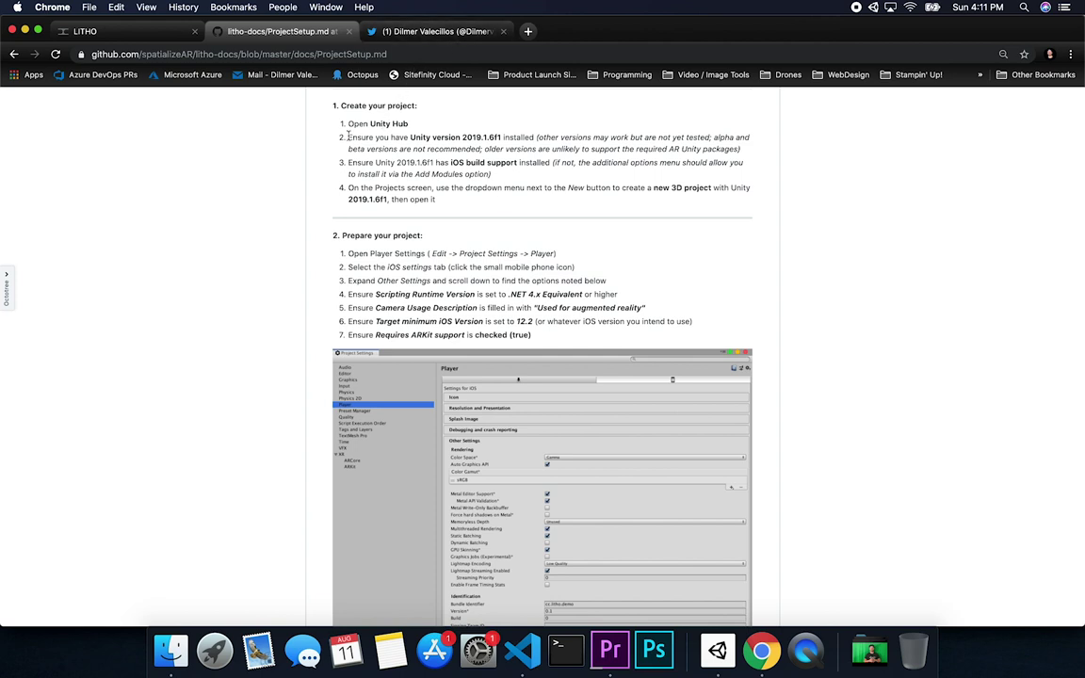
{"action": "left_click_drag", "start_coordinate": [411, 138], "coordinate": [498, 138]}
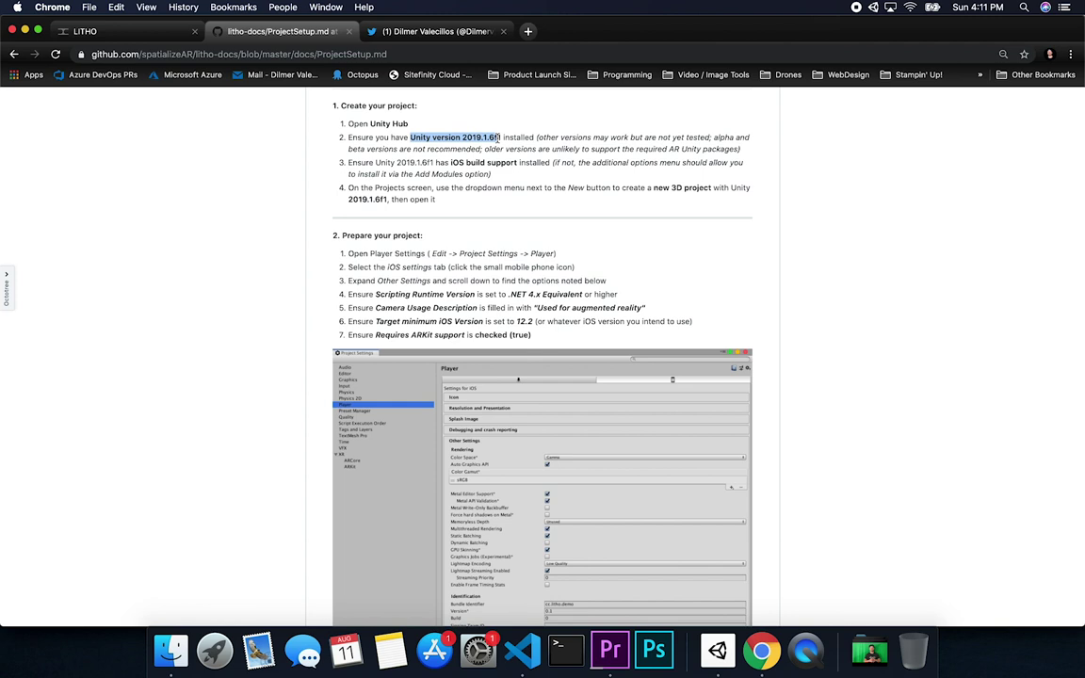
{"action": "left_click_drag", "start_coordinate": [499, 137], "coordinate": [501, 137]}
{"action": "left_click_drag", "start_coordinate": [369, 124], "coordinate": [413, 126]}
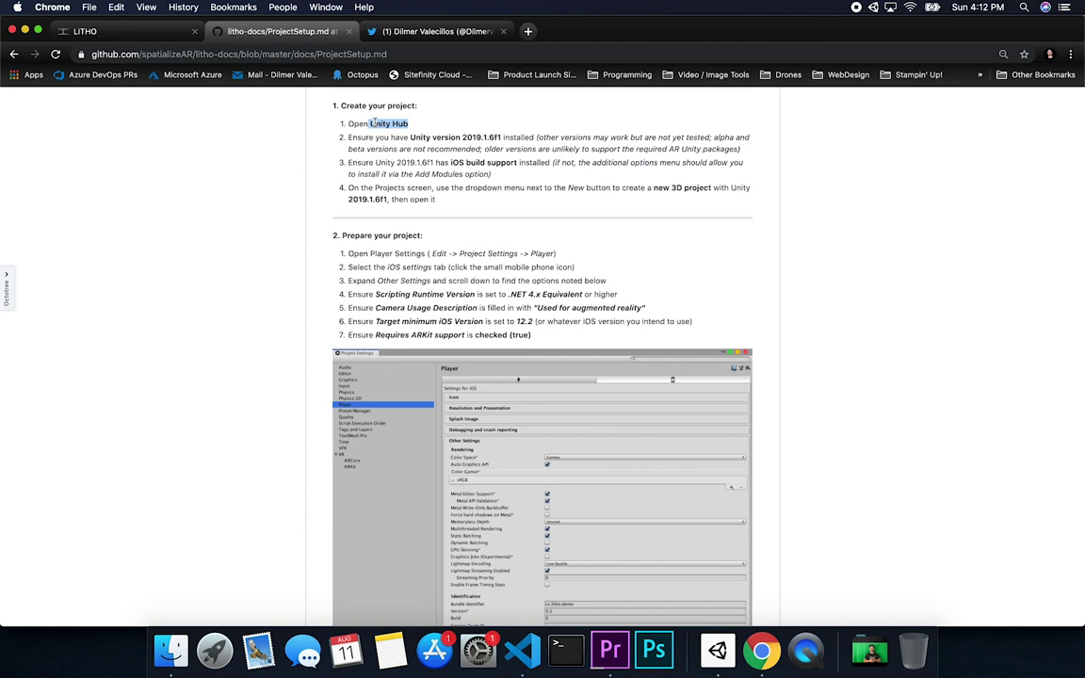
{"action": "left_click_drag", "start_coordinate": [411, 137], "coordinate": [501, 137]}
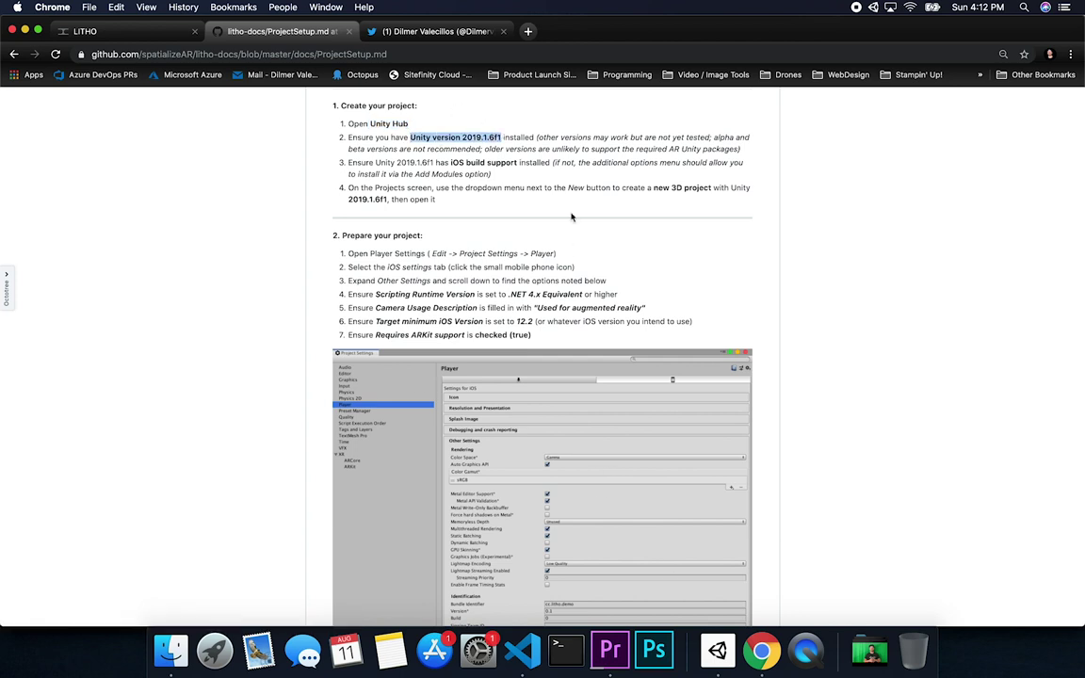
Step: Switch to Unity Hub and check which modules are installed for Unity 2019.1.6f1, leaving its modules unchanged
{"action": "left_click", "coordinate": [718, 650]}
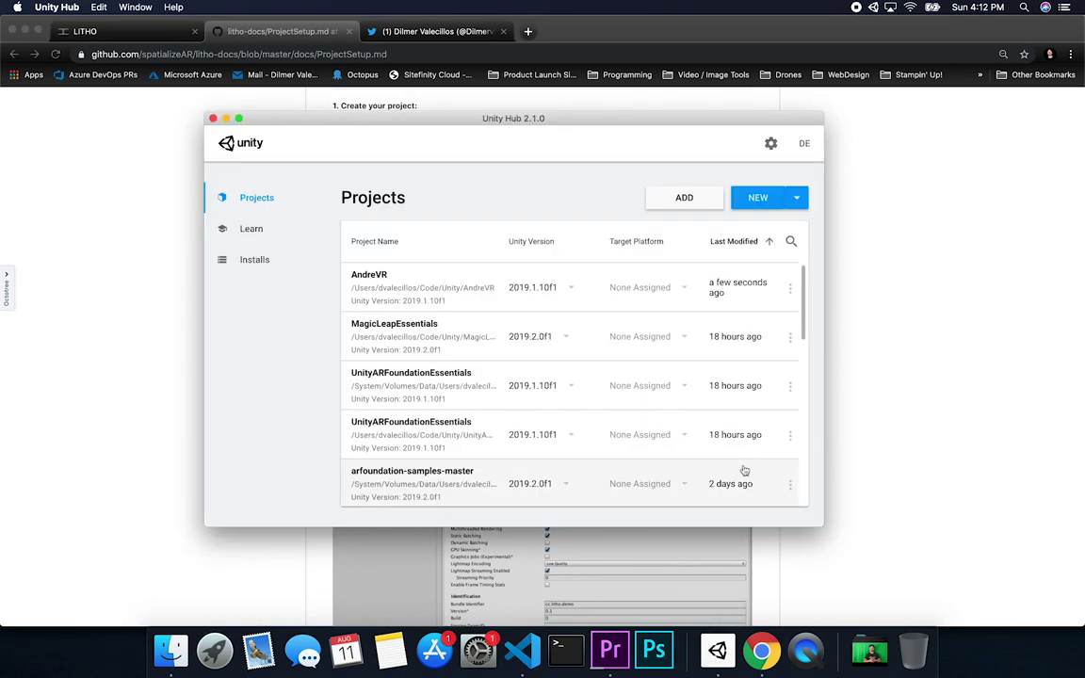
{"action": "left_click", "coordinate": [273, 260]}
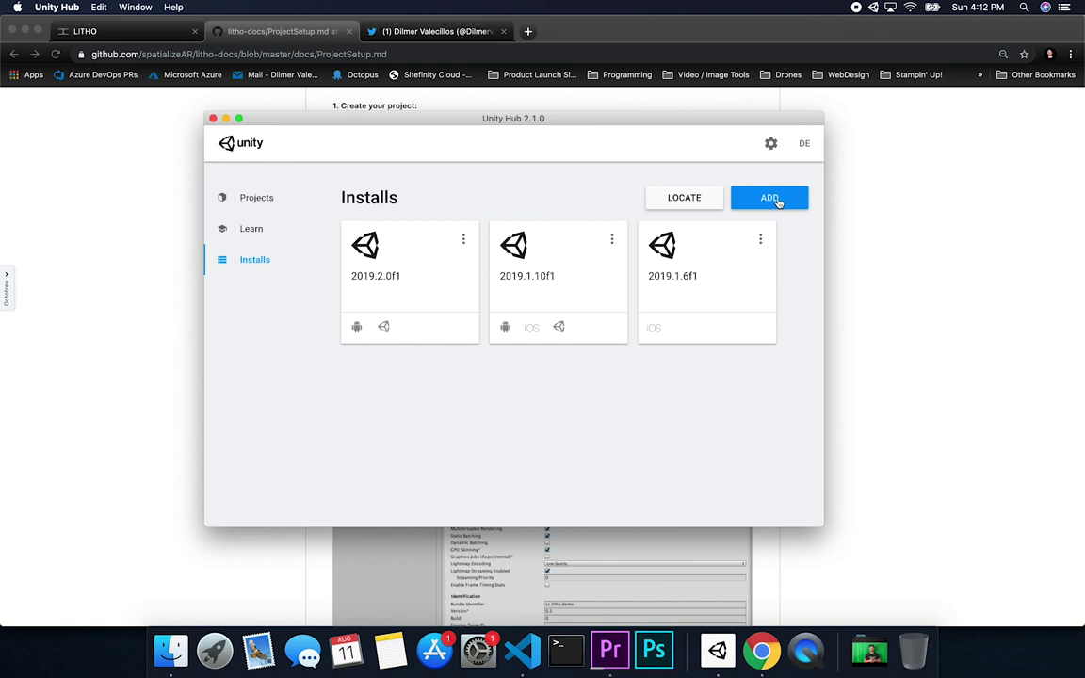
{"action": "left_click_drag", "start_coordinate": [635, 112], "coordinate": [649, 196]}
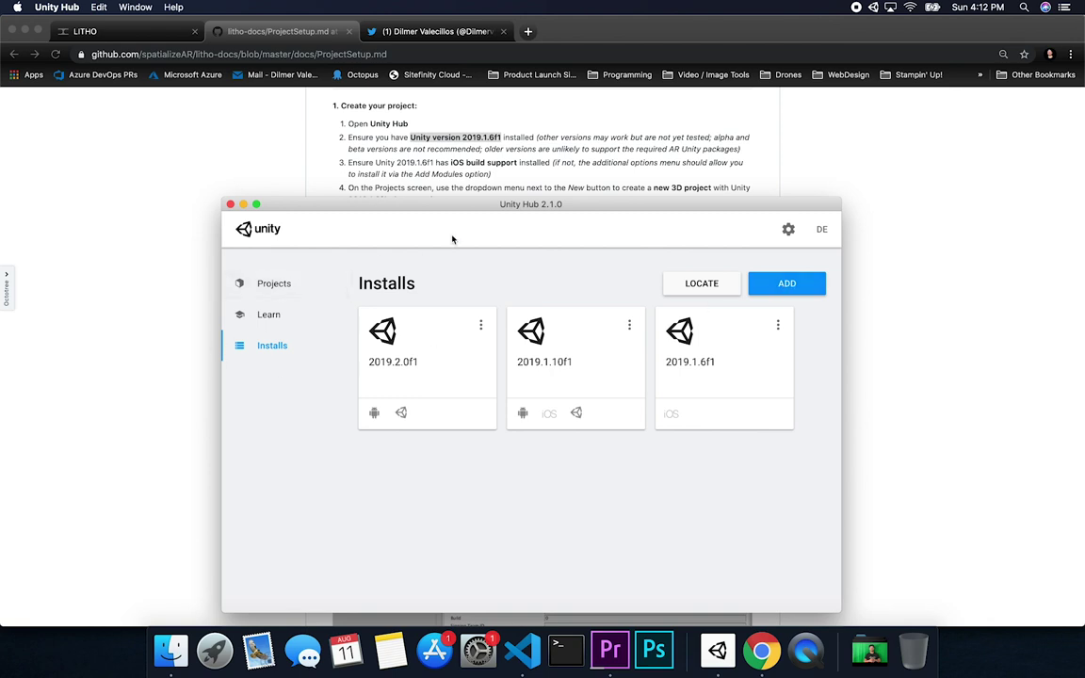
{"action": "mouse_move", "coordinate": [463, 207]}
{"action": "left_mouse_down"}
{"action": "mouse_move", "coordinate": [476, 186]}
{"action": "mouse_move", "coordinate": [457, 218]}
{"action": "left_mouse_up"}
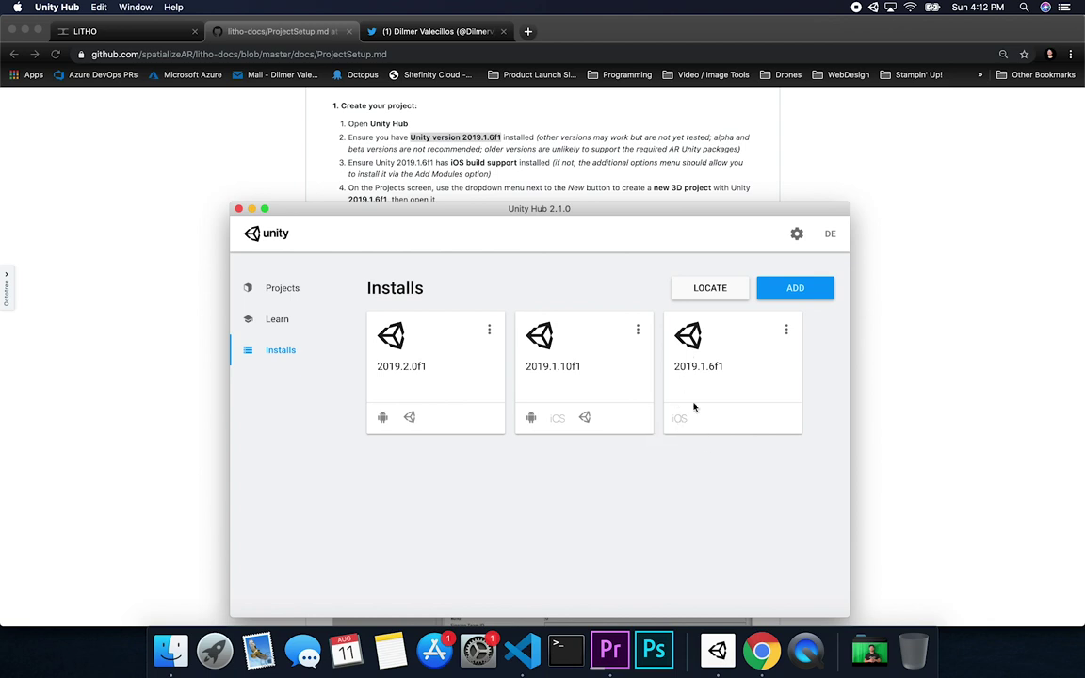
{"action": "left_click", "coordinate": [787, 332]}
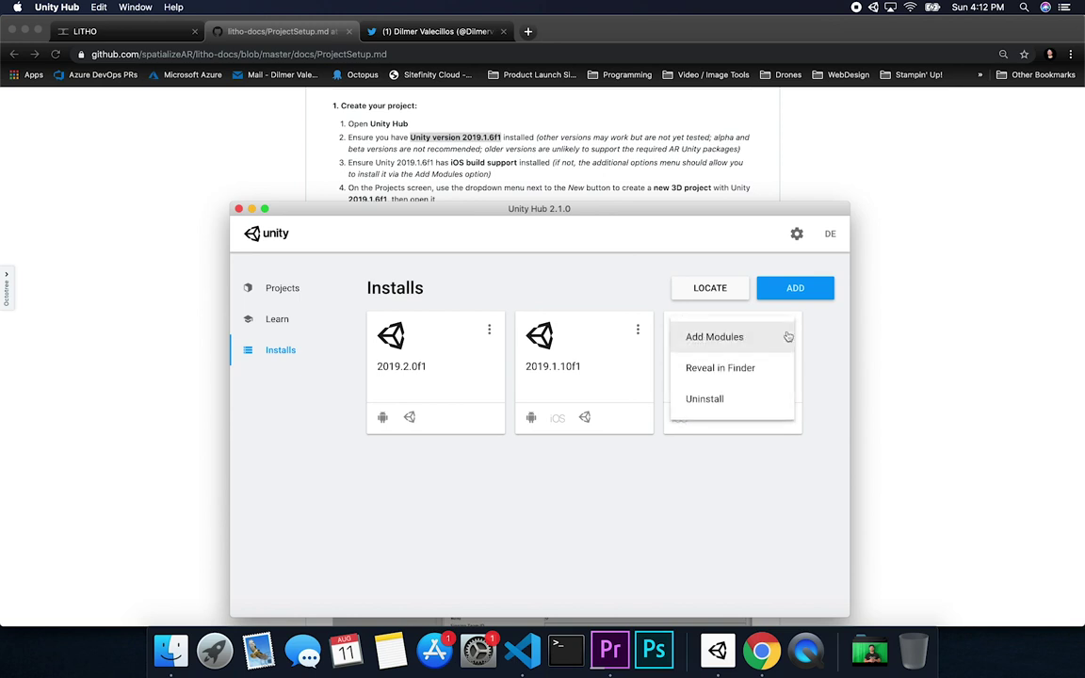
{"action": "left_click", "coordinate": [718, 337]}
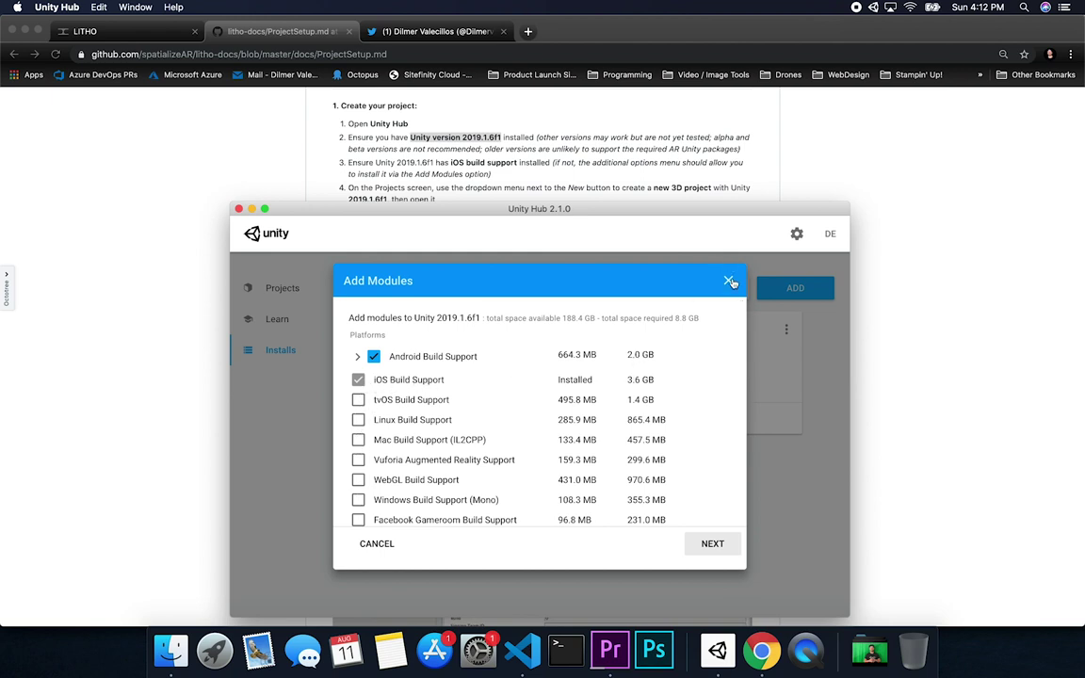
{"action": "left_click", "coordinate": [730, 283]}
Step: Check the list of Unity versions offered for installation, without adding one
{"action": "left_click_drag", "start_coordinate": [627, 211], "coordinate": [624, 233]}
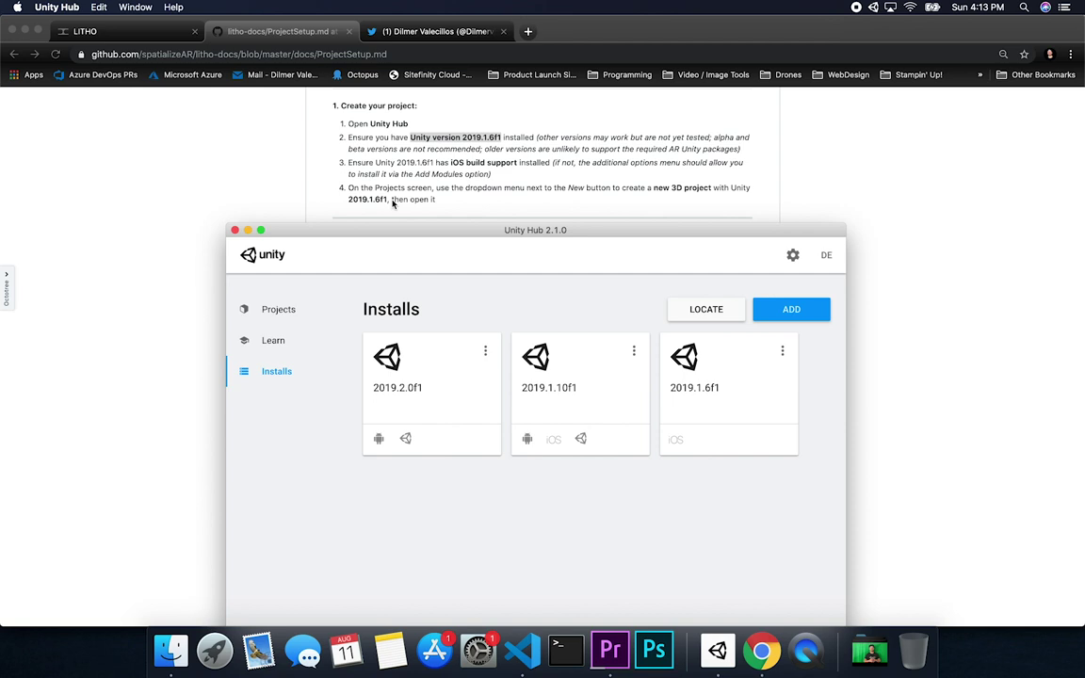
{"action": "left_click_drag", "start_coordinate": [534, 230], "coordinate": [533, 128]}
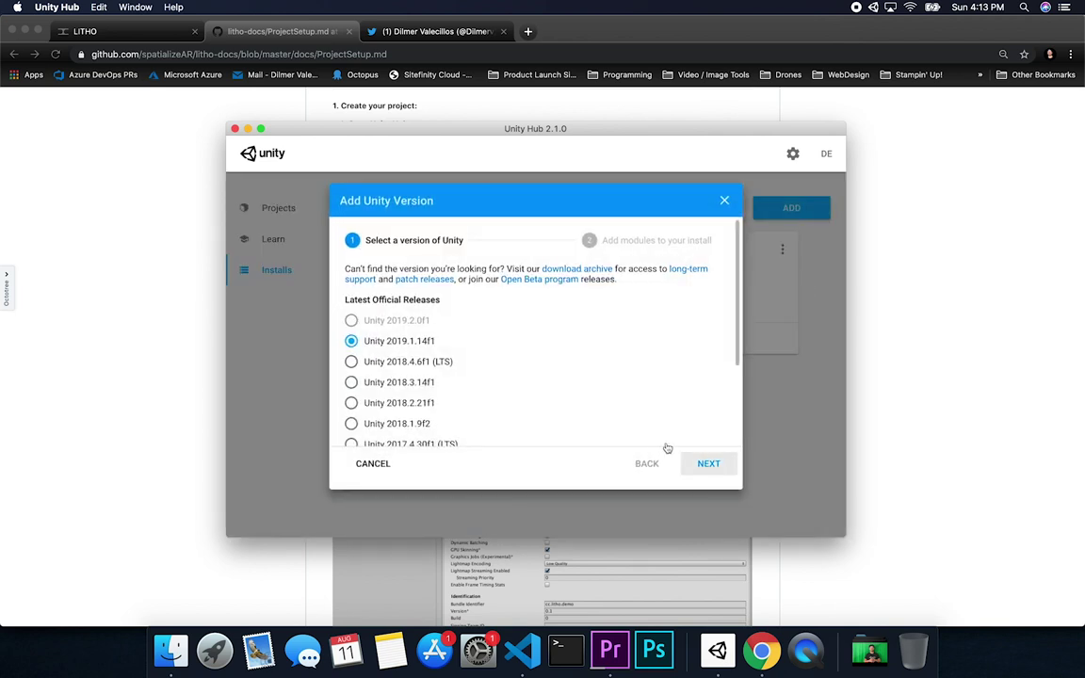
{"action": "left_click", "coordinate": [724, 201]}
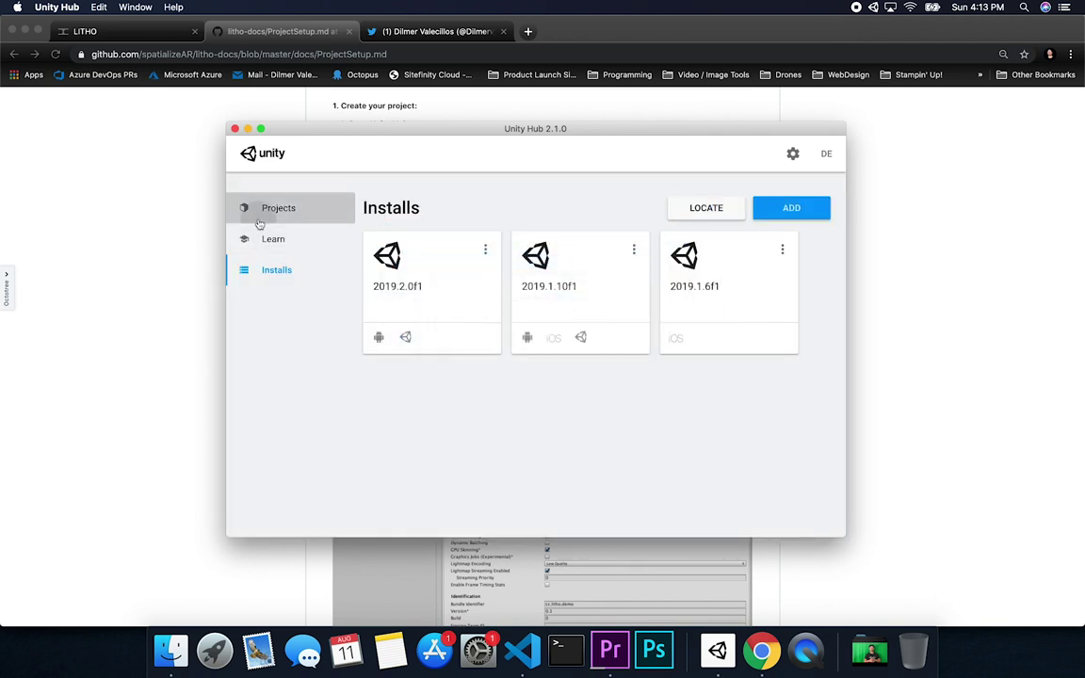
Step: From the projects list, start a new project with Unity version 2019.1.6f1
{"action": "left_click", "coordinate": [261, 219]}
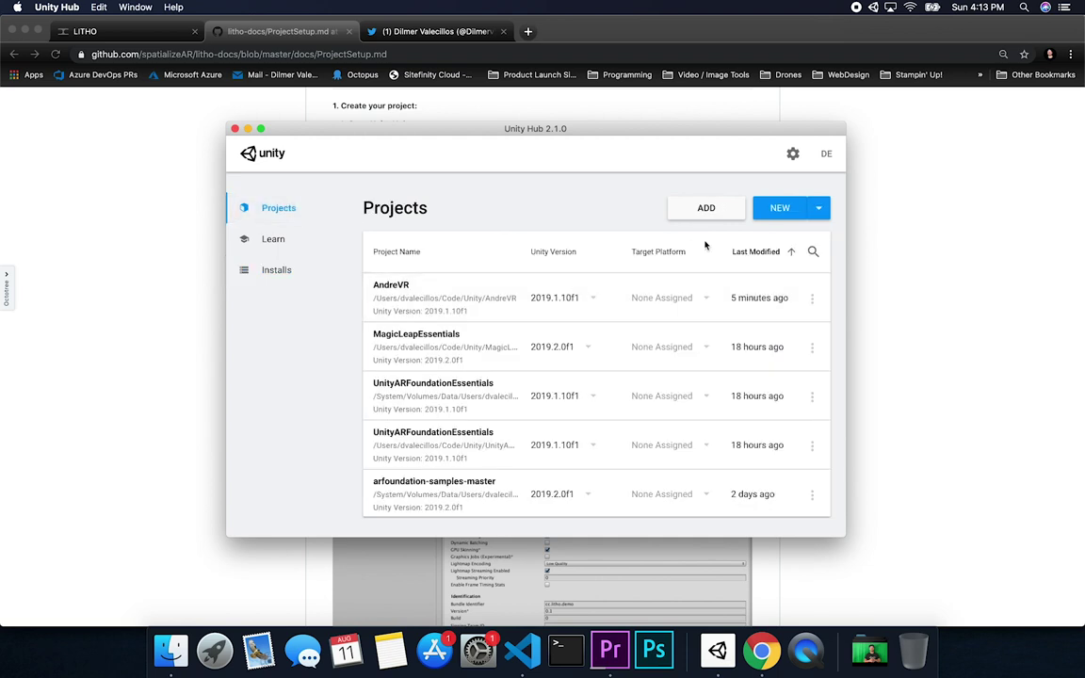
{"action": "left_click", "coordinate": [772, 210]}
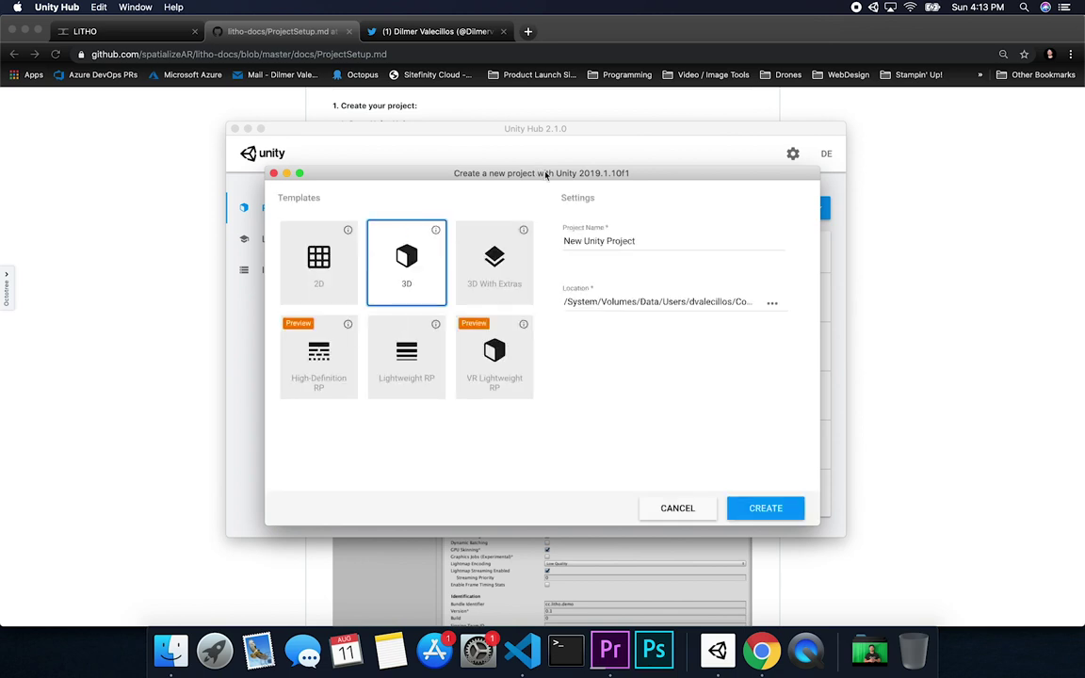
{"action": "left_click", "coordinate": [677, 509]}
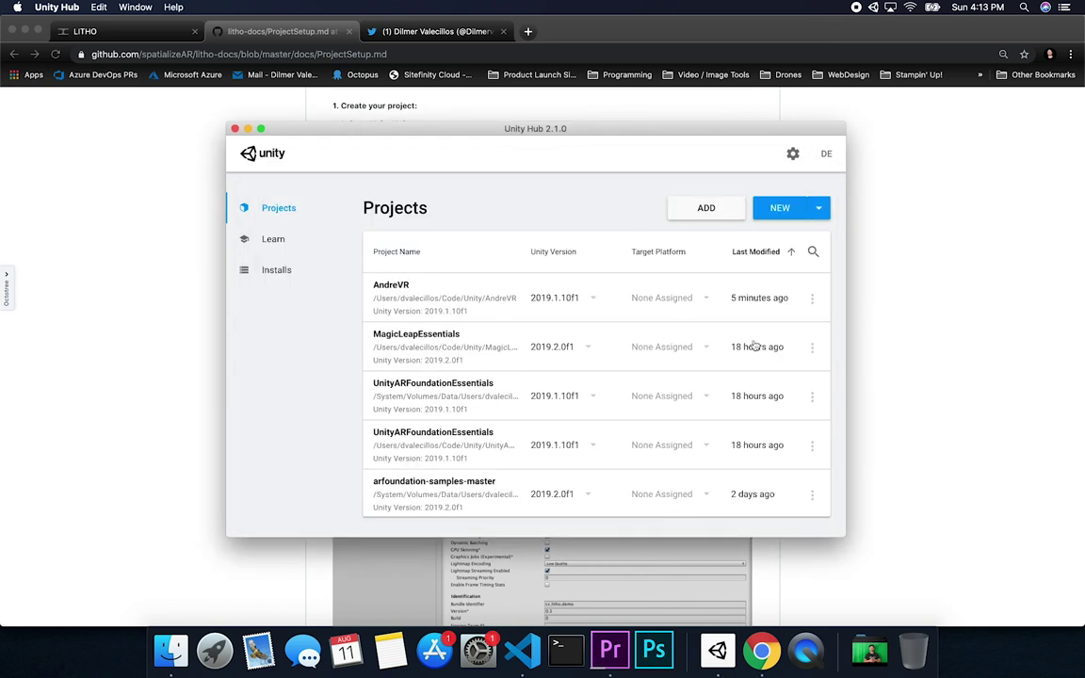
{"action": "left_click", "coordinate": [818, 208]}
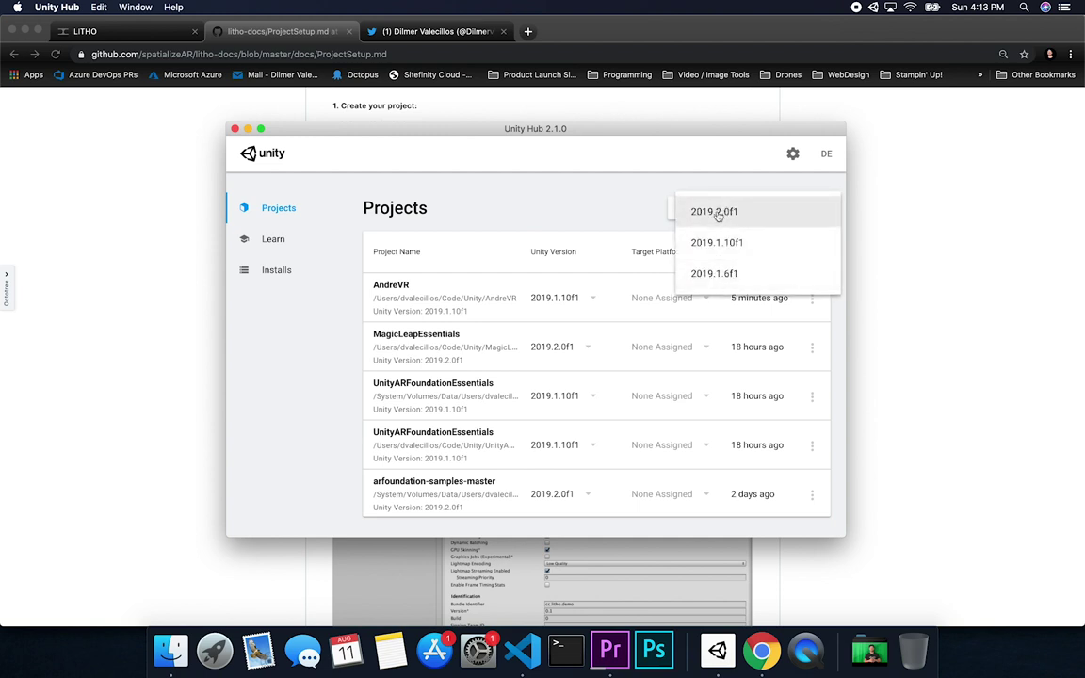
{"action": "left_click", "coordinate": [698, 274]}
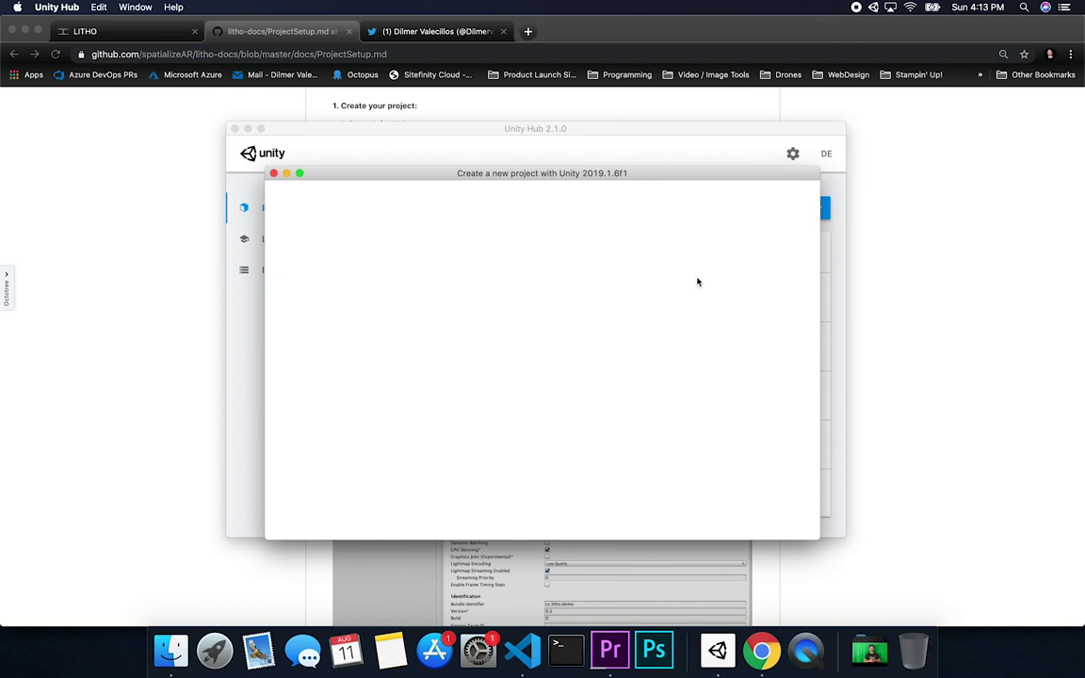
{"action": "left_click", "coordinate": [850, 275]}
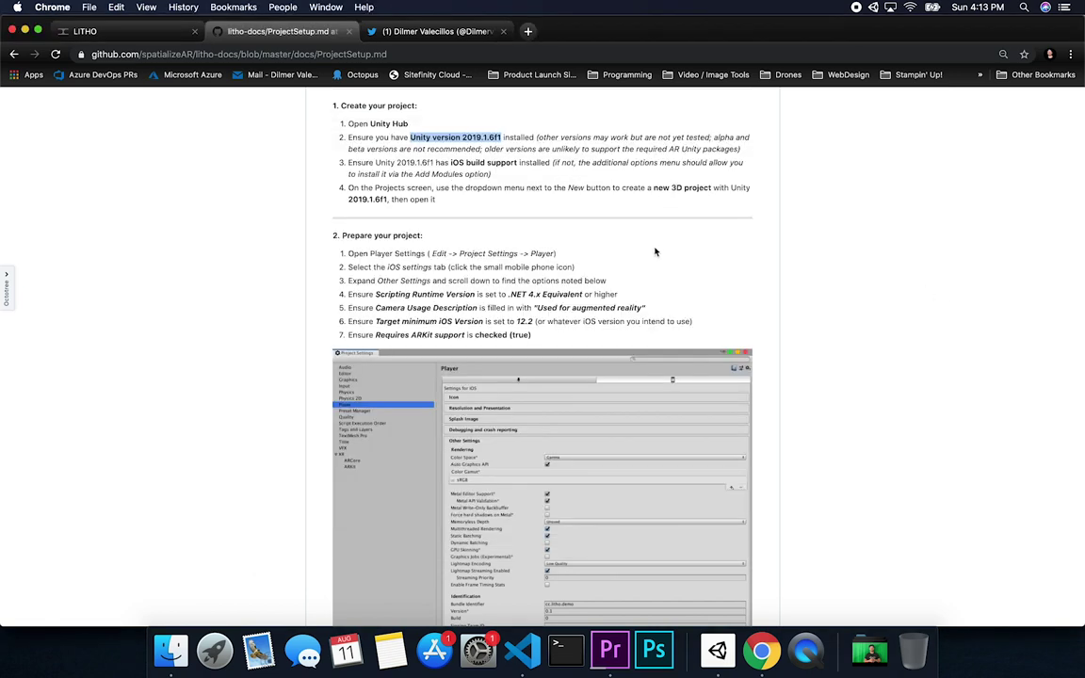
{"action": "key", "text": "super+Tab"}
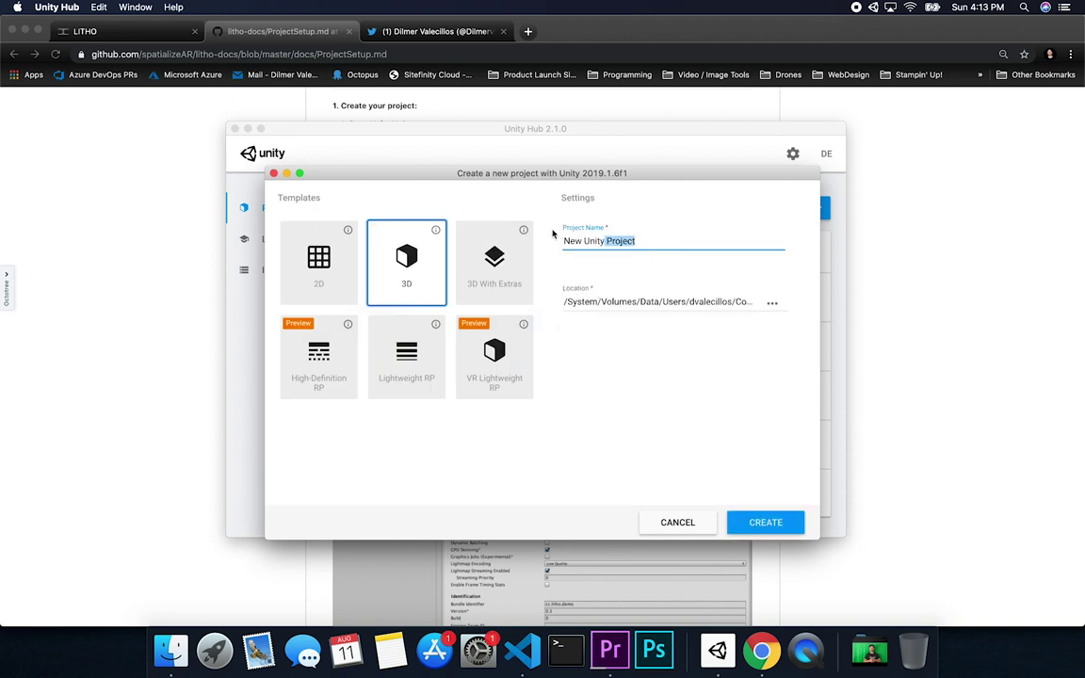
Step: Name the 3D project LithonHelloWorld, keep its location in the Code/Unity folder, and create it
{"action": "triple_click", "coordinate": [641, 241]}
{"action": "type", "text": "Lutho"}
{"action": "key", "text": "BackSpace"}
{"action": "key", "text": "BackSpace"}
{"action": "key", "text": "BackSpace"}
{"action": "key", "text": "BackSpace"}
{"action": "type", "text": "ithon"}
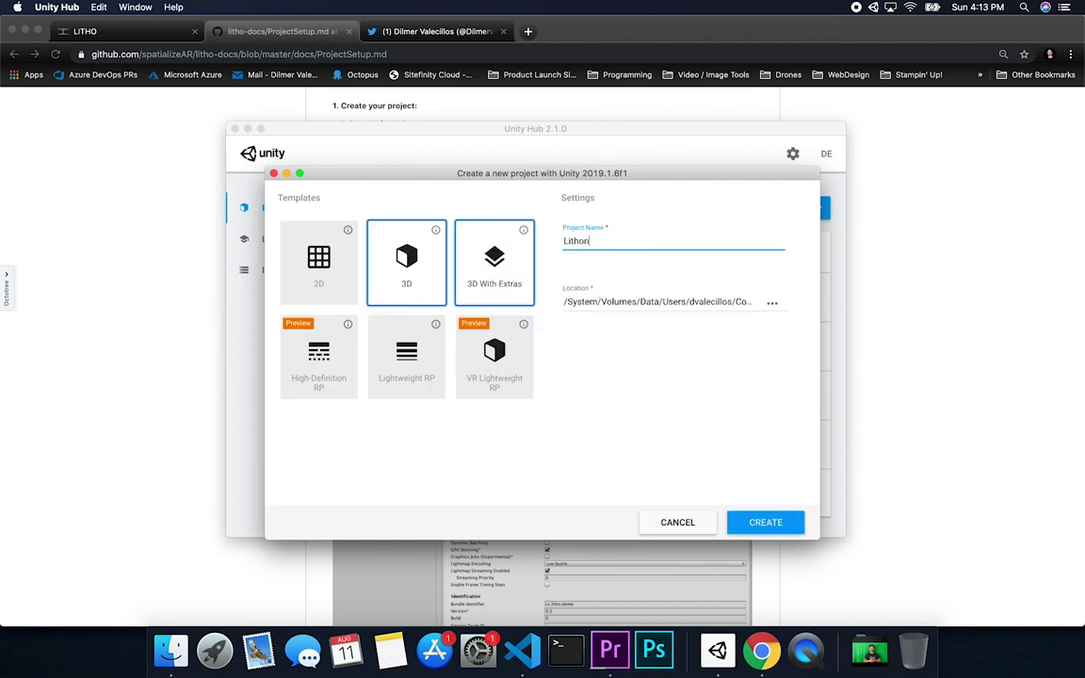
{"action": "type", "text": "HelloWorld"}
{"action": "key", "text": "Tab"}
{"action": "key", "text": "Right"}
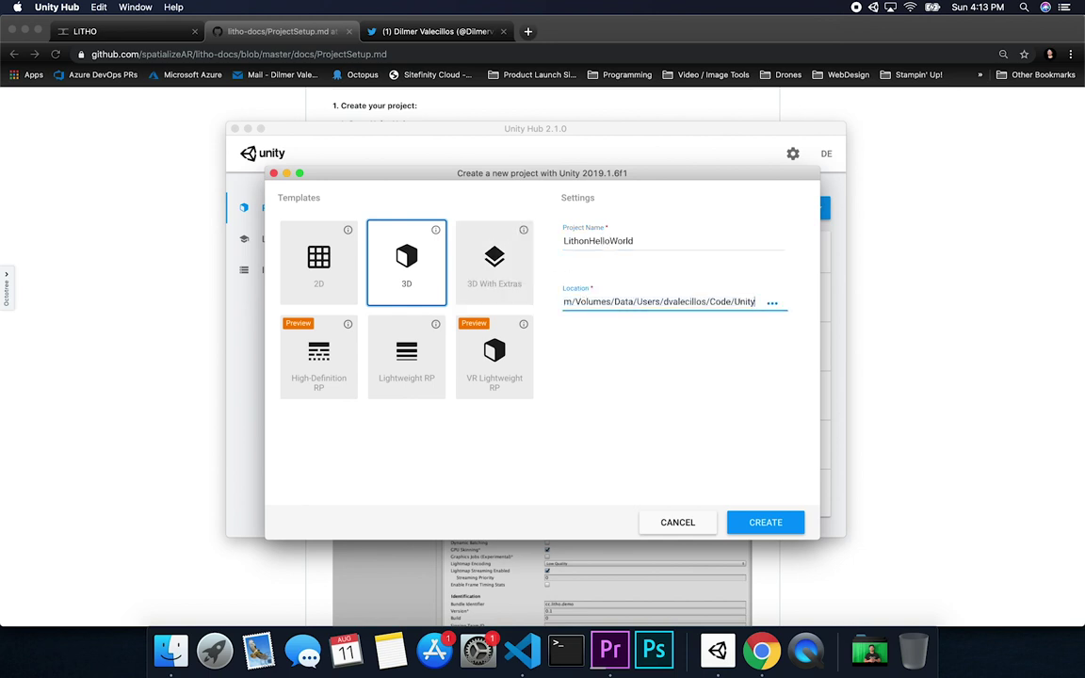
{"action": "left_click", "coordinate": [765, 520]}
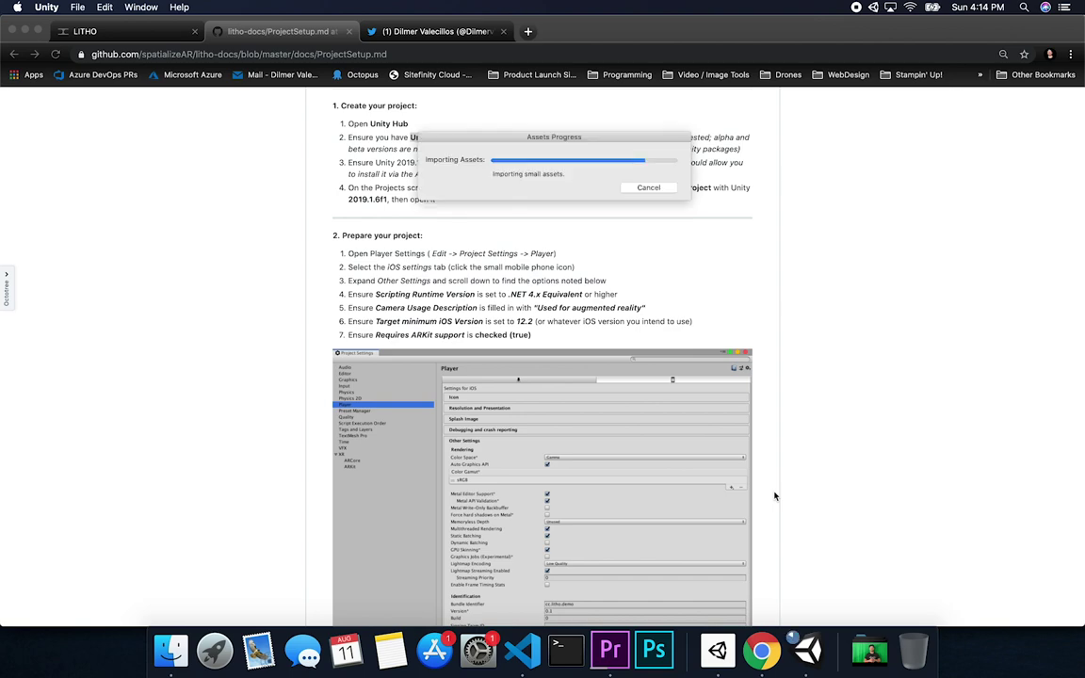
Step: Move the asset import progress window clear of the documentation and look over the project preparation section
{"action": "scroll", "coordinate": [774, 496], "scroll_direction": "down", "scroll_amount": 1}
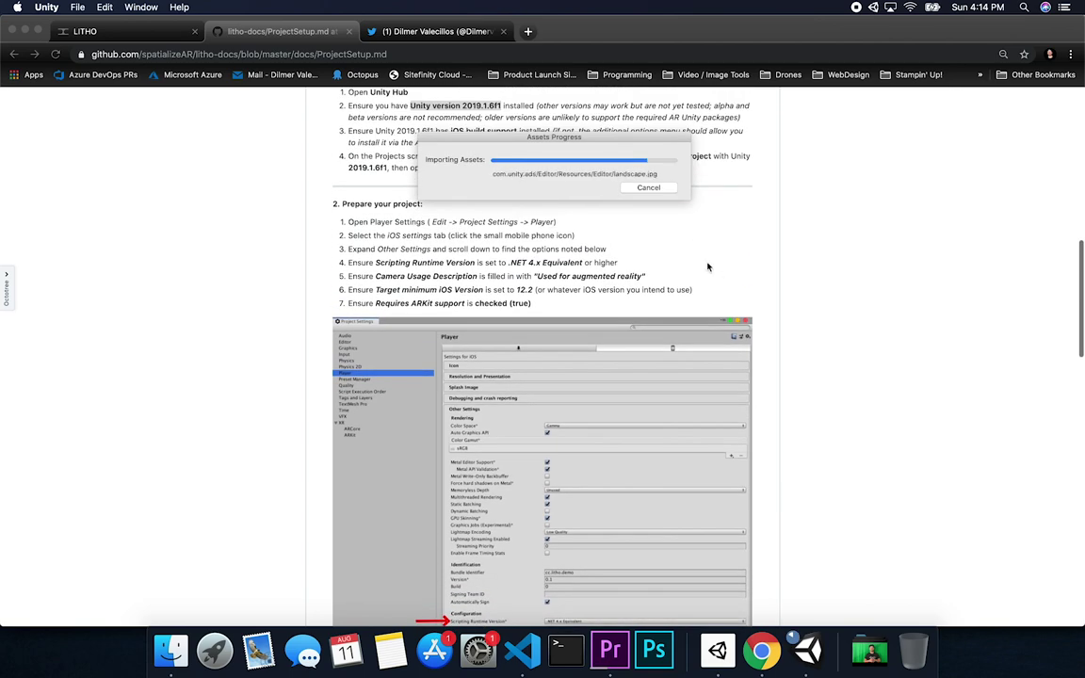
{"action": "left_click_drag", "start_coordinate": [541, 143], "coordinate": [929, 104]}
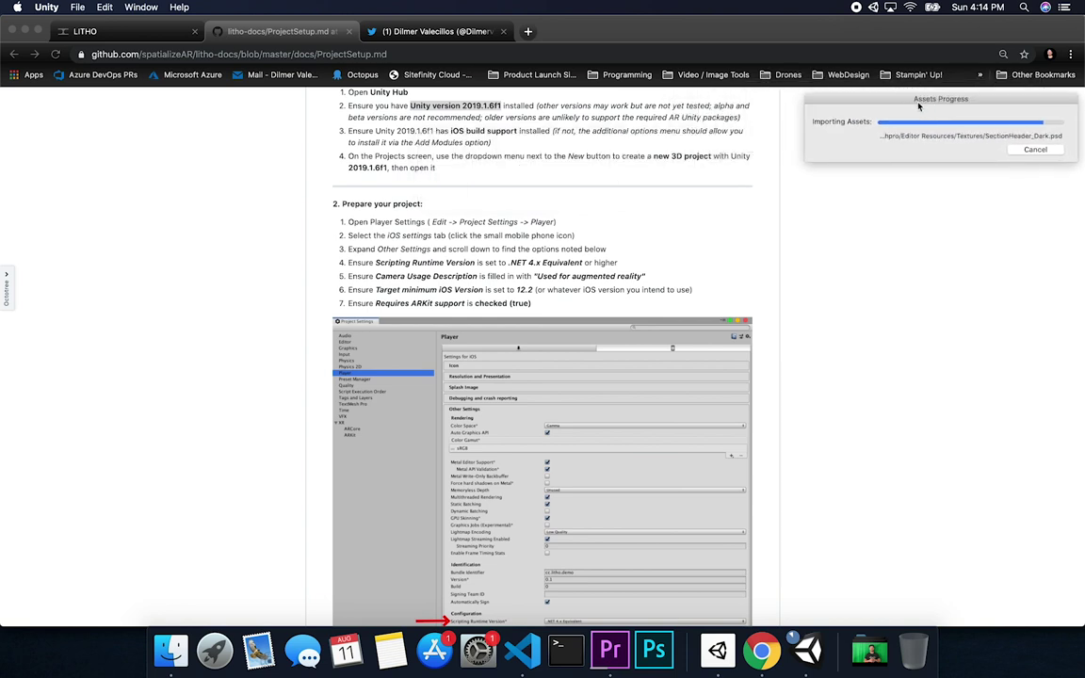
{"action": "scroll", "coordinate": [692, 240], "scroll_direction": "down", "scroll_amount": 1}
{"action": "scroll", "coordinate": [693, 241], "scroll_direction": "down", "scroll_amount": 3}
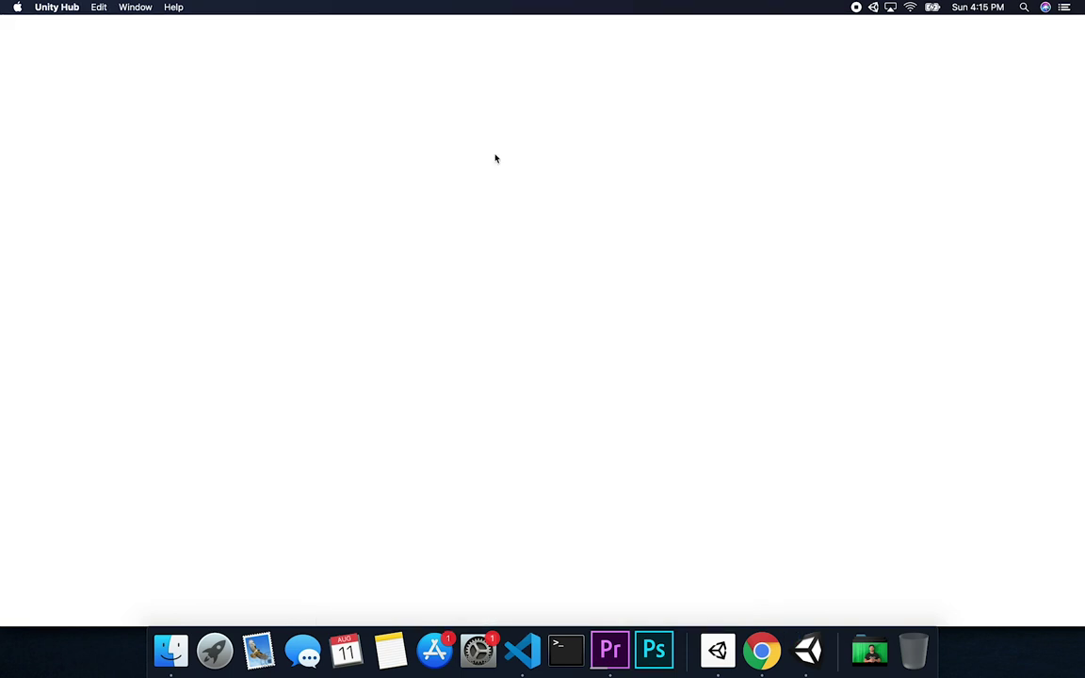
Step: Switch back to the setup documentation in Chrome and dismiss the Unity Editor update notice
{"action": "key", "text": "super+Tab"}
{"action": "key", "text": "super+Tab"}
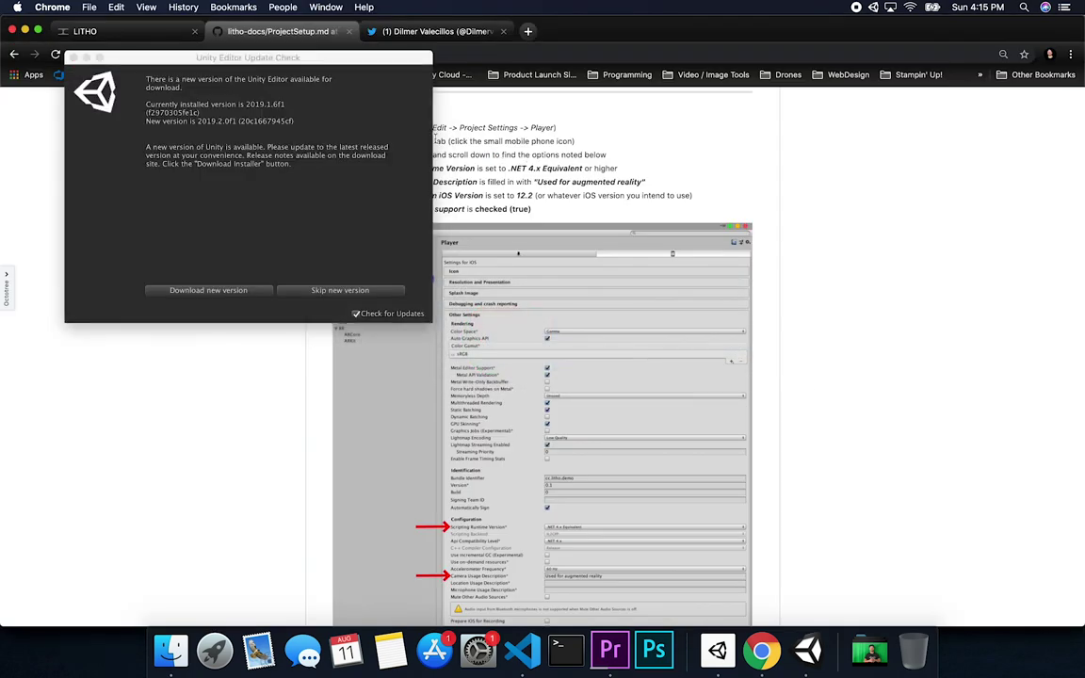
{"action": "left_click", "coordinate": [73, 58]}
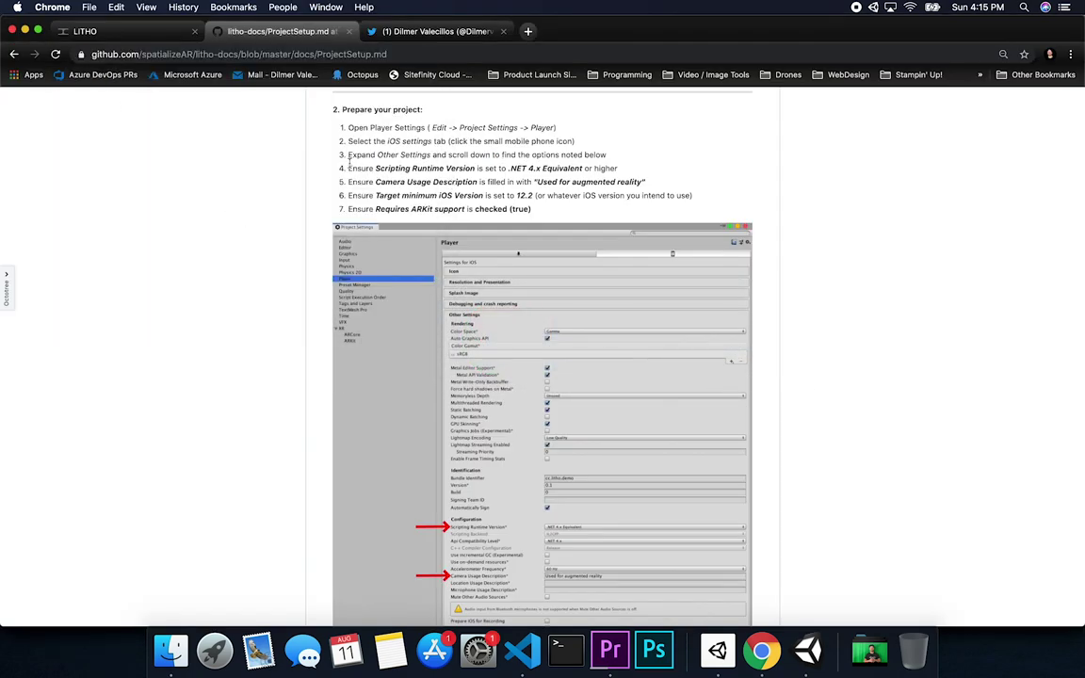
Step: Read the required player settings and copy the camera usage description text "Used for augmented reality"
{"action": "left_click_drag", "start_coordinate": [346, 155], "coordinate": [437, 152]}
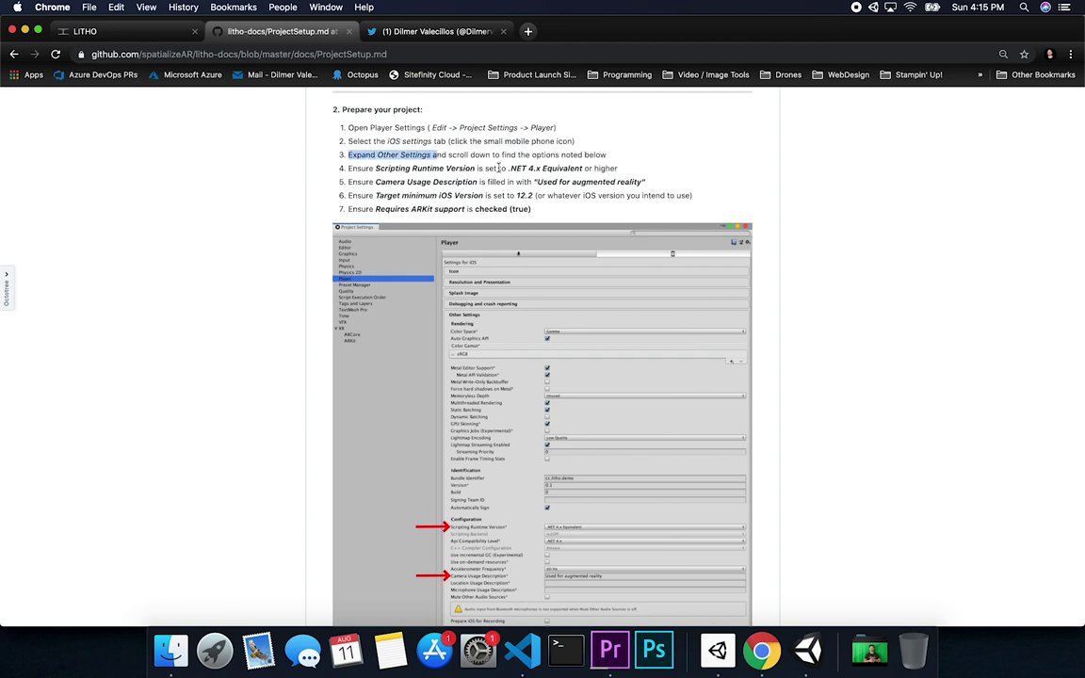
{"action": "left_click_drag", "start_coordinate": [510, 167], "coordinate": [554, 171]}
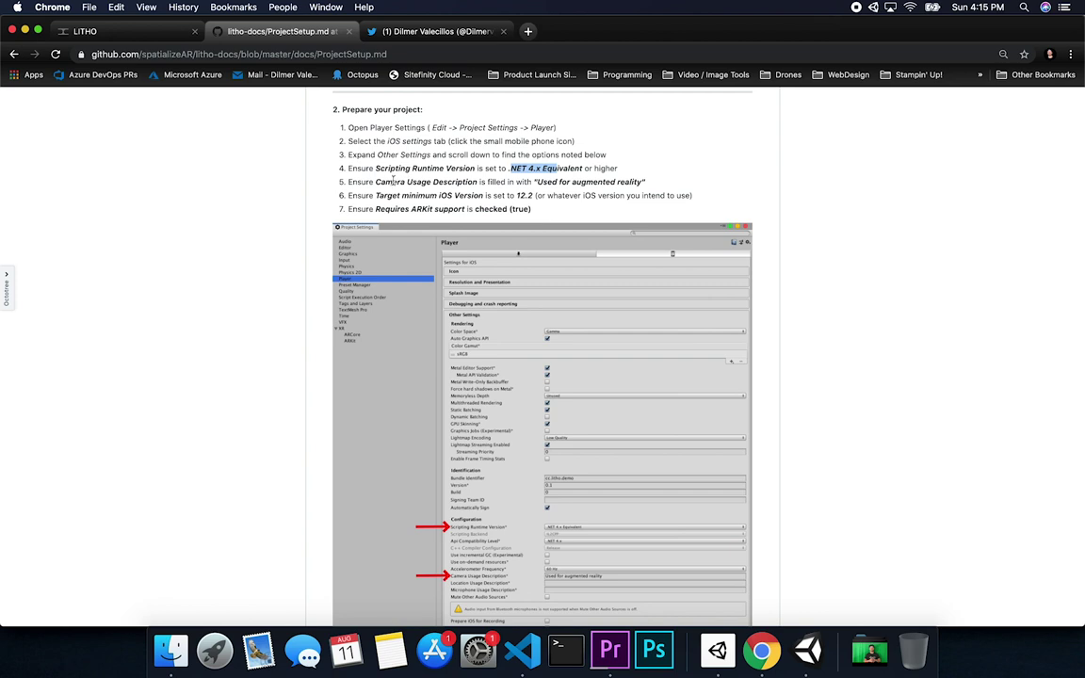
{"action": "left_click_drag", "start_coordinate": [374, 182], "coordinate": [482, 181]}
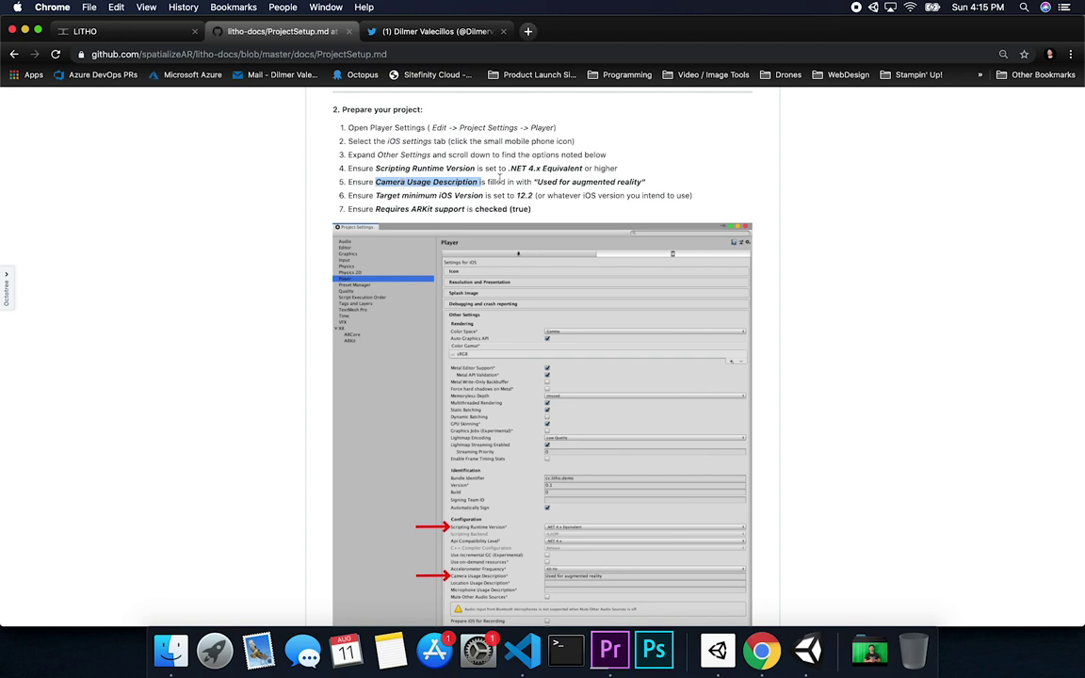
{"action": "left_click_drag", "start_coordinate": [535, 181], "coordinate": [642, 186]}
{"action": "key", "text": "super+c"}
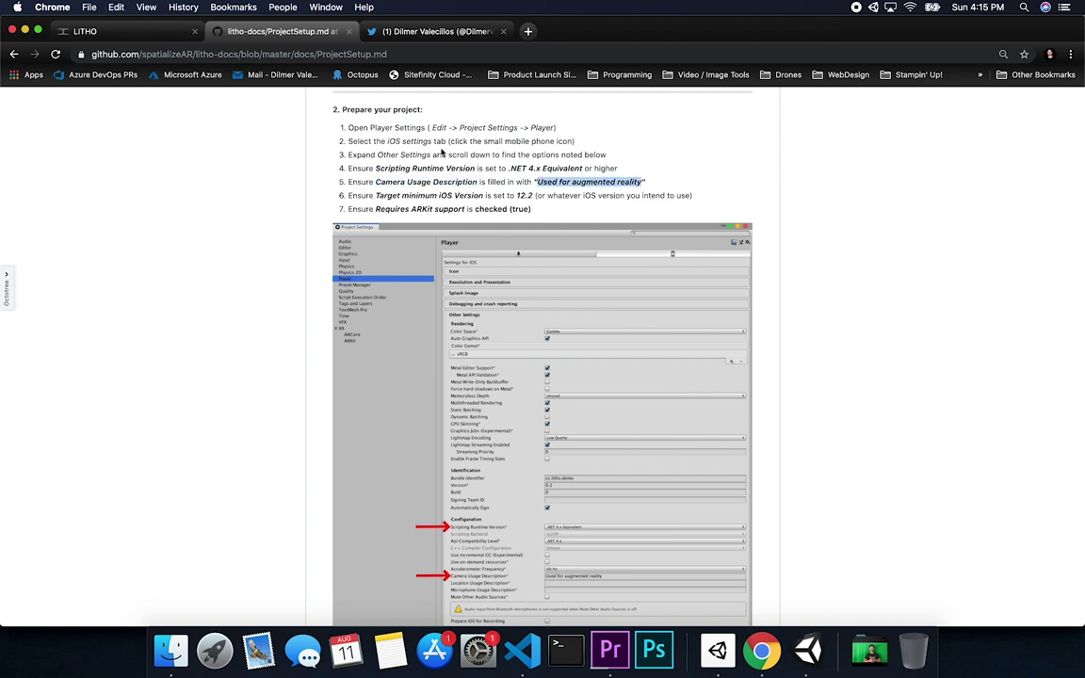
Step: Switch to the Unity editor, bring up Build Settings, and open the Player settings from it
{"action": "key", "text": "super+Tab"}
{"action": "key", "text": "super+Tab"}
{"action": "key", "text": "super+Tab"}
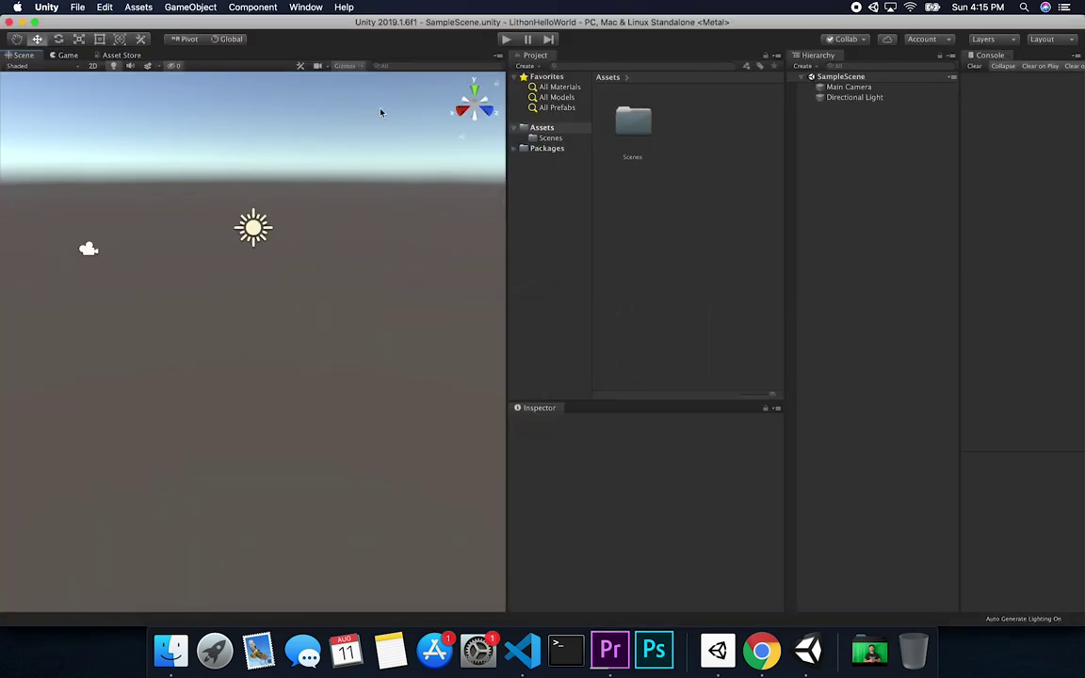
{"action": "left_click", "coordinate": [78, 7]}
{"action": "left_click", "coordinate": [95, 132]}
{"action": "left_click_drag", "start_coordinate": [126, 29], "coordinate": [133, 81]}
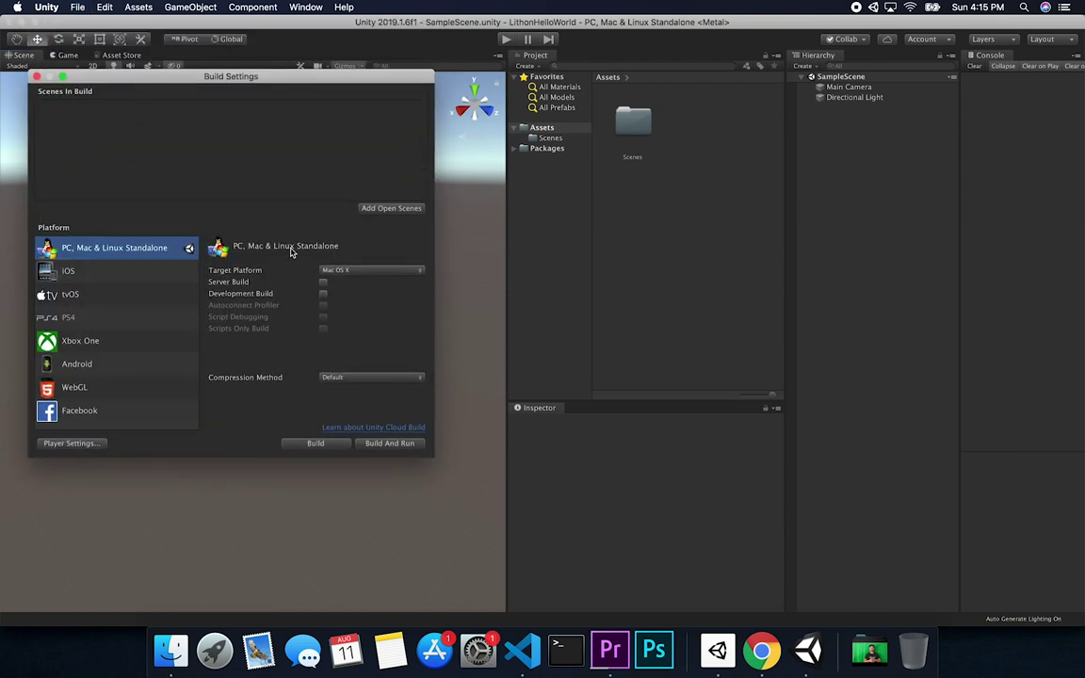
{"action": "left_click", "coordinate": [71, 442]}
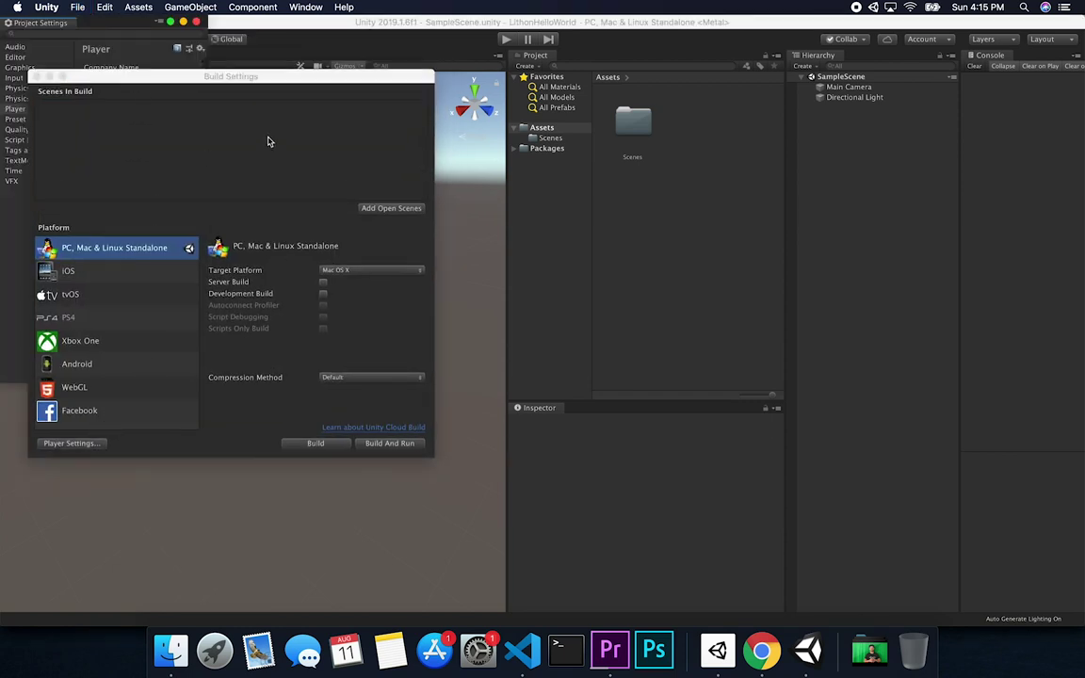
Step: Close Build Settings, dock the Project Settings window beside the Asset Store view, and widen that area
{"action": "left_click", "coordinate": [38, 76]}
{"action": "left_click_drag", "start_coordinate": [75, 25], "coordinate": [193, 52]}
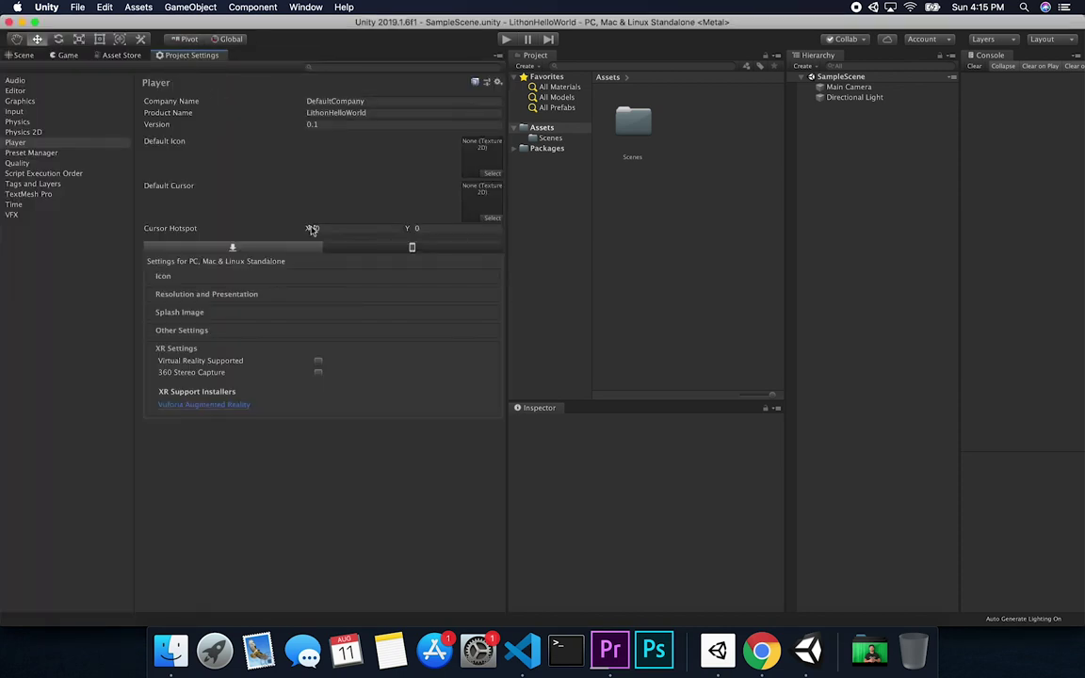
{"action": "left_click_drag", "start_coordinate": [507, 235], "coordinate": [569, 245]}
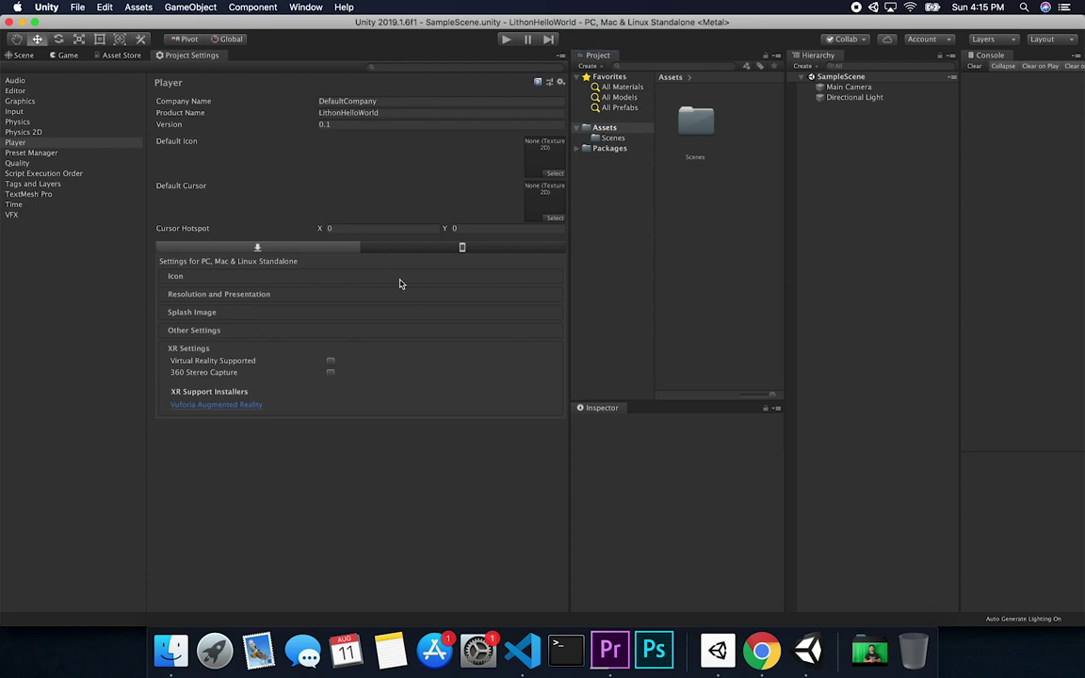
Step: Expand Other Settings for iOS and check the Scripting Runtime Version against the setup documentation
{"action": "left_click", "coordinate": [460, 247]}
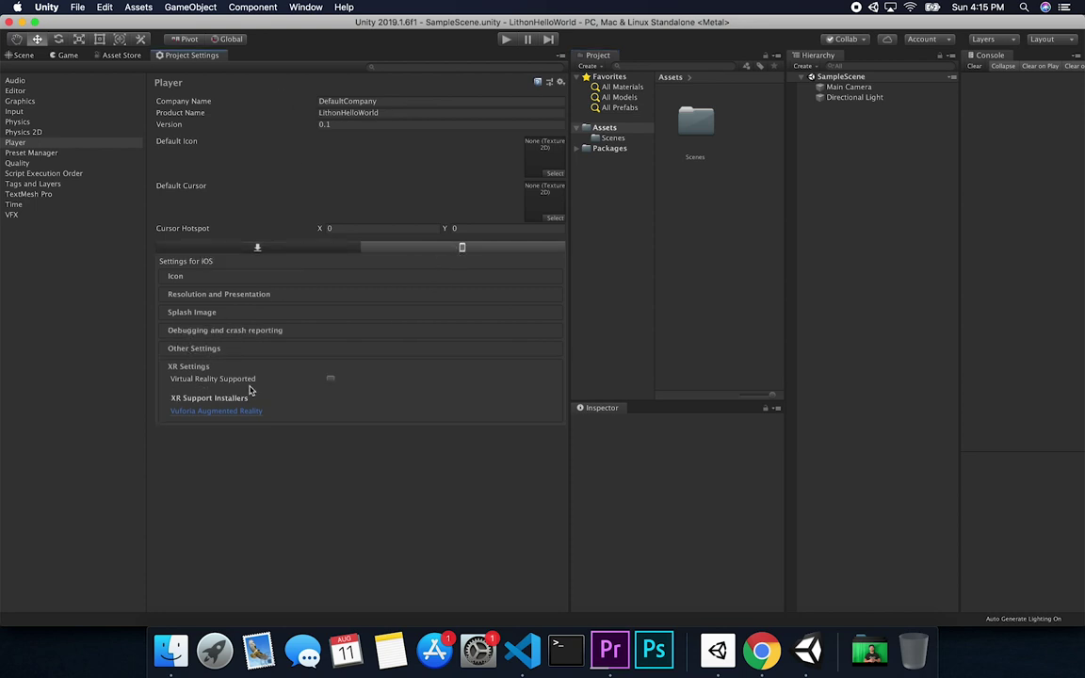
{"action": "left_click", "coordinate": [194, 346]}
{"action": "scroll", "coordinate": [359, 446], "scroll_direction": "down", "scroll_amount": 10}
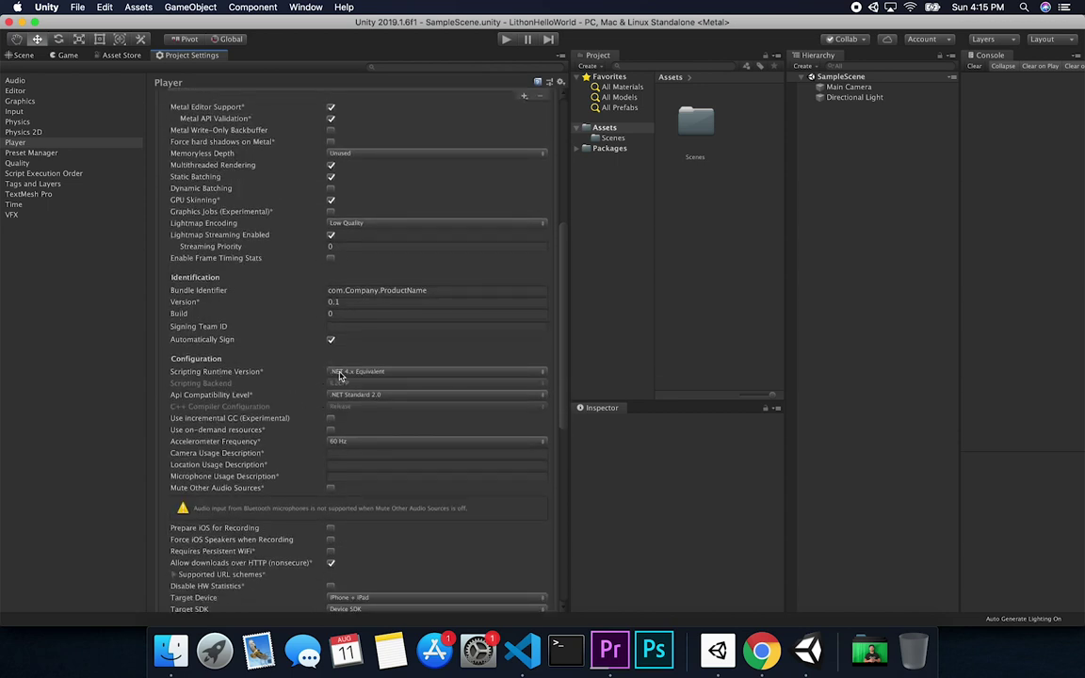
{"action": "key", "text": "super+Tab"}
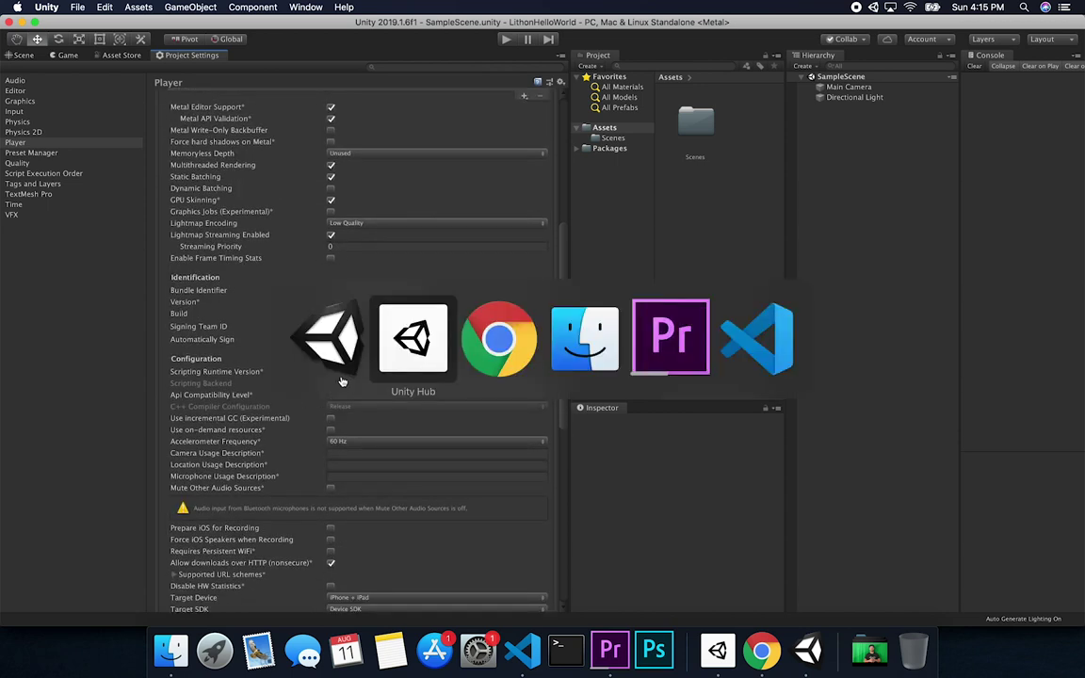
{"action": "key", "text": "super+Tab"}
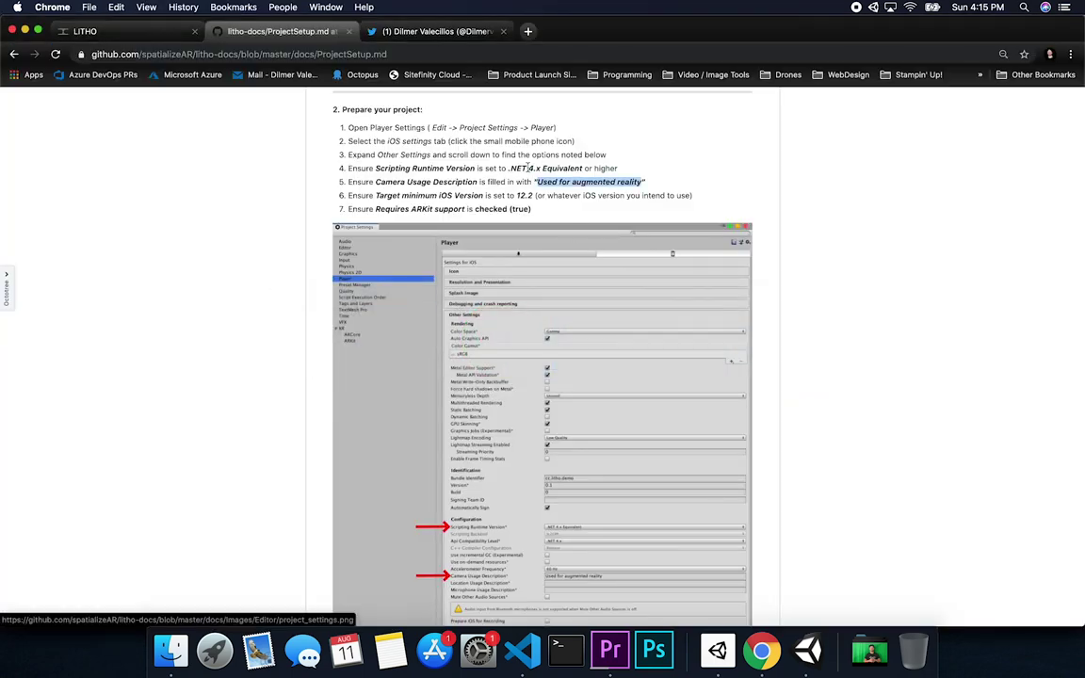
{"action": "key", "text": "super+Tab"}
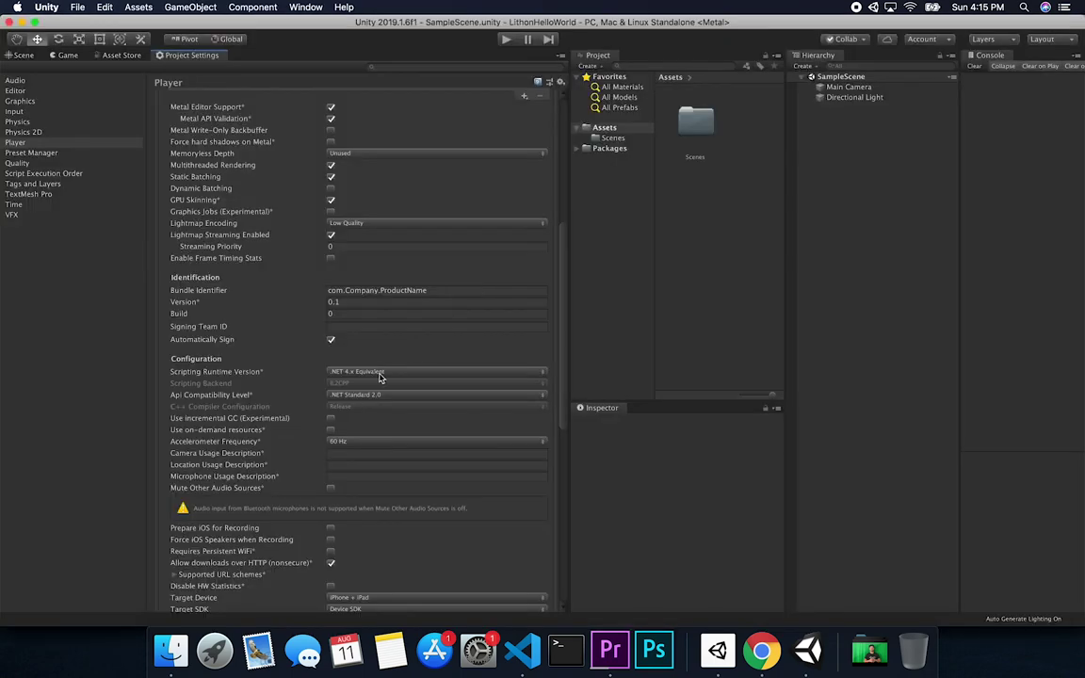
Step: Recheck the documentation and fill the iOS Camera Usage Description with the copied text "Used for augmented reality"
{"action": "key", "text": "super+Tab"}
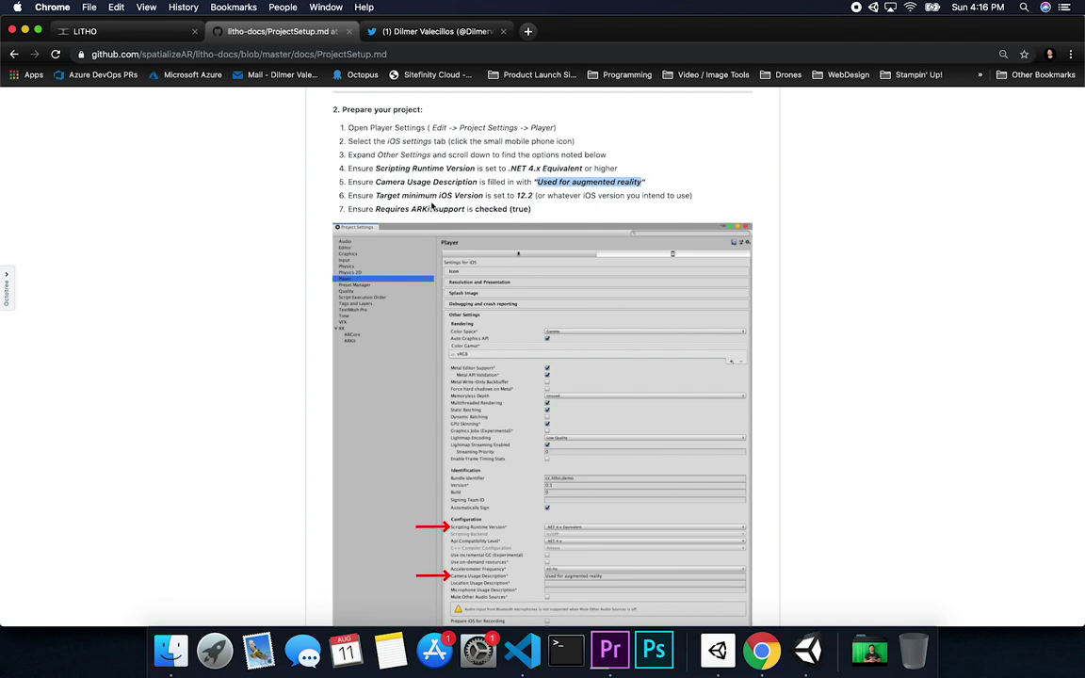
{"action": "key", "text": "super+Tab"}
{"action": "scroll", "coordinate": [306, 499], "scroll_direction": "down", "scroll_amount": 2}
{"action": "left_click", "coordinate": [338, 377]}
{"action": "key", "text": "super+v"}
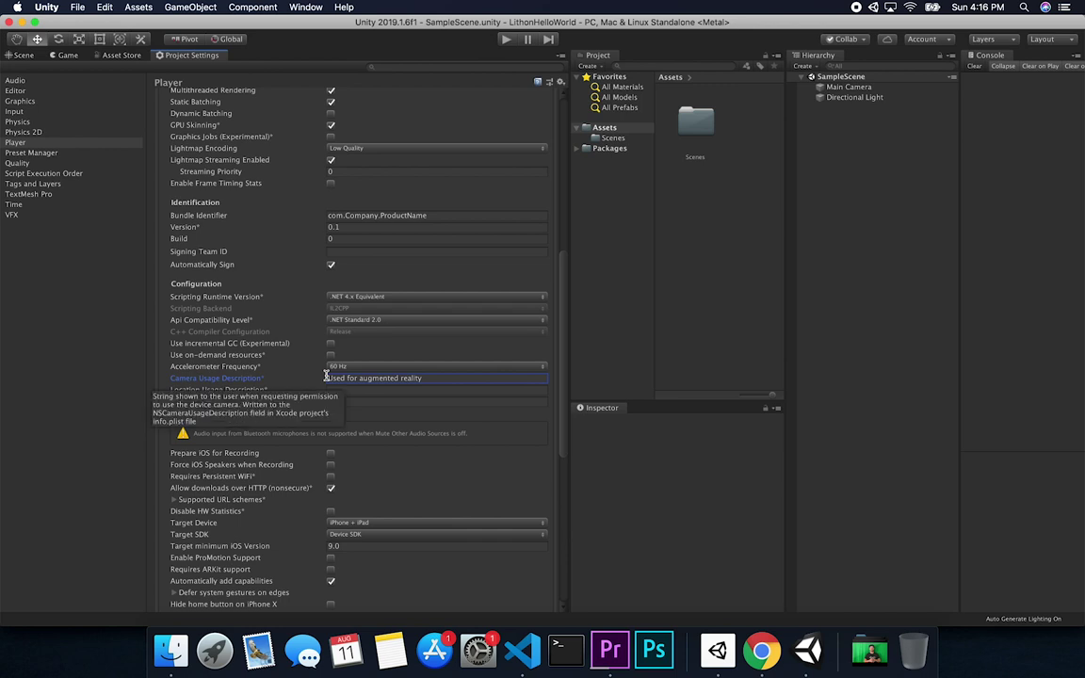
Step: Copy the required version from the documentation and set Target minimum iOS Version to 12.2
{"action": "key", "text": "super+Tab"}
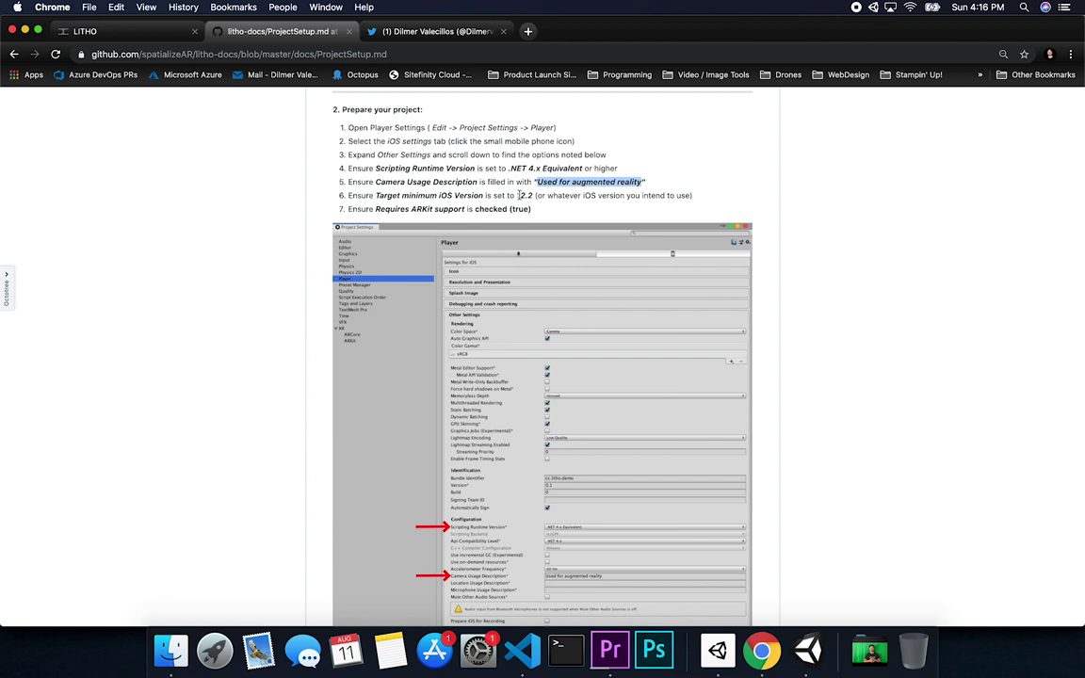
{"action": "left_click_drag", "start_coordinate": [517, 195], "coordinate": [533, 196]}
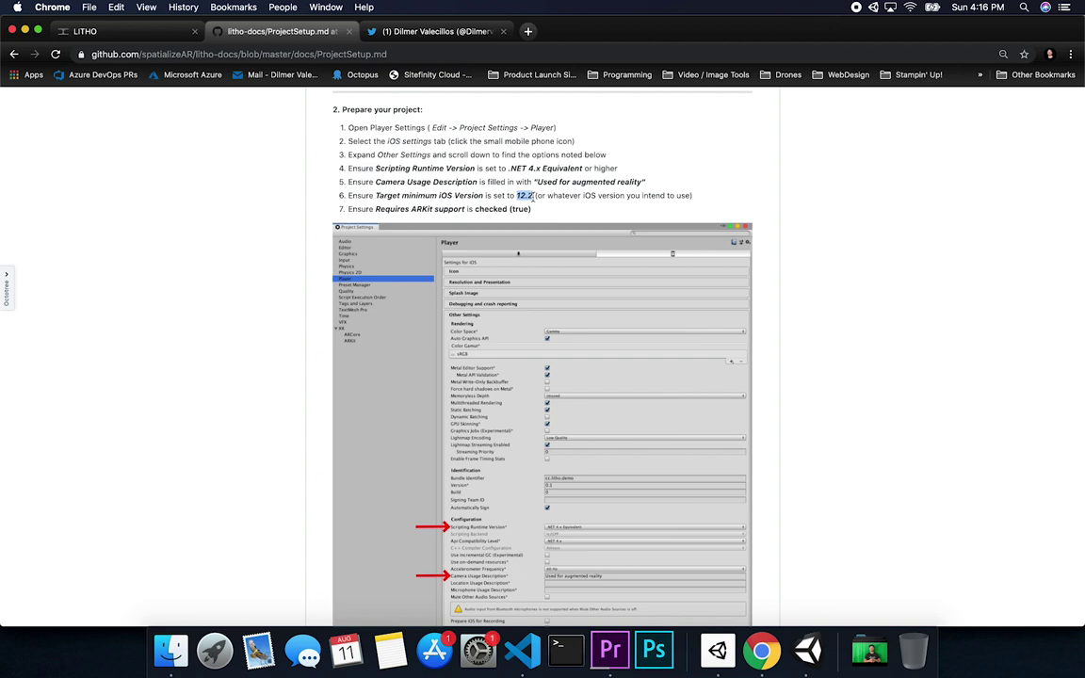
{"action": "key", "text": "super+Tab"}
{"action": "left_click", "coordinate": [350, 390]}
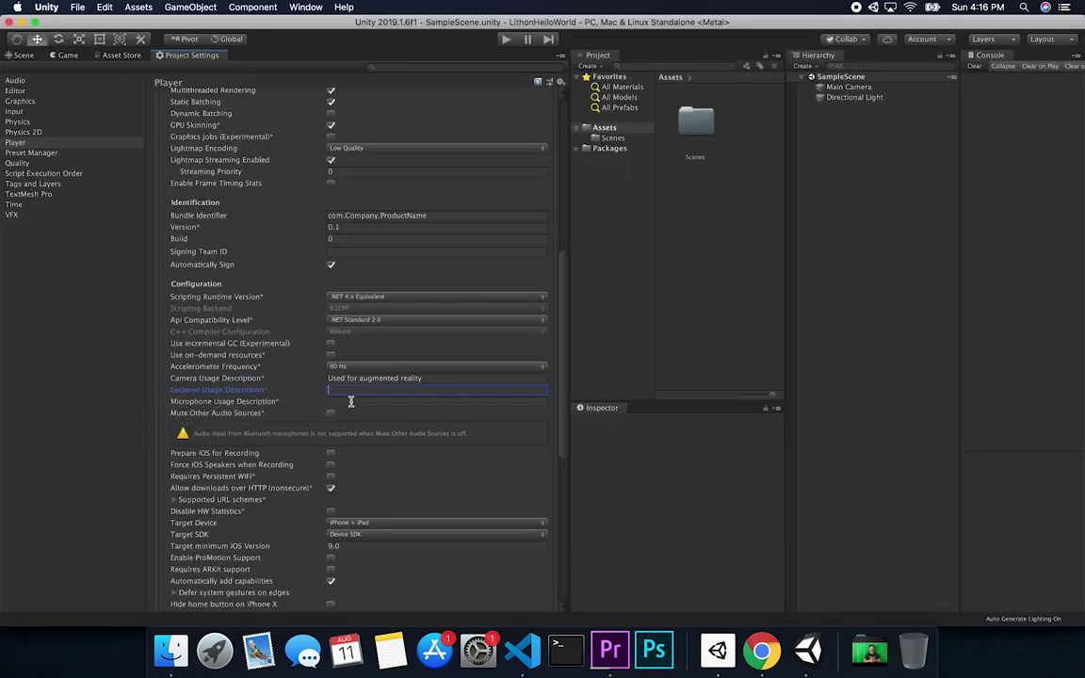
{"action": "scroll", "coordinate": [335, 443], "scroll_direction": "down", "scroll_amount": 3}
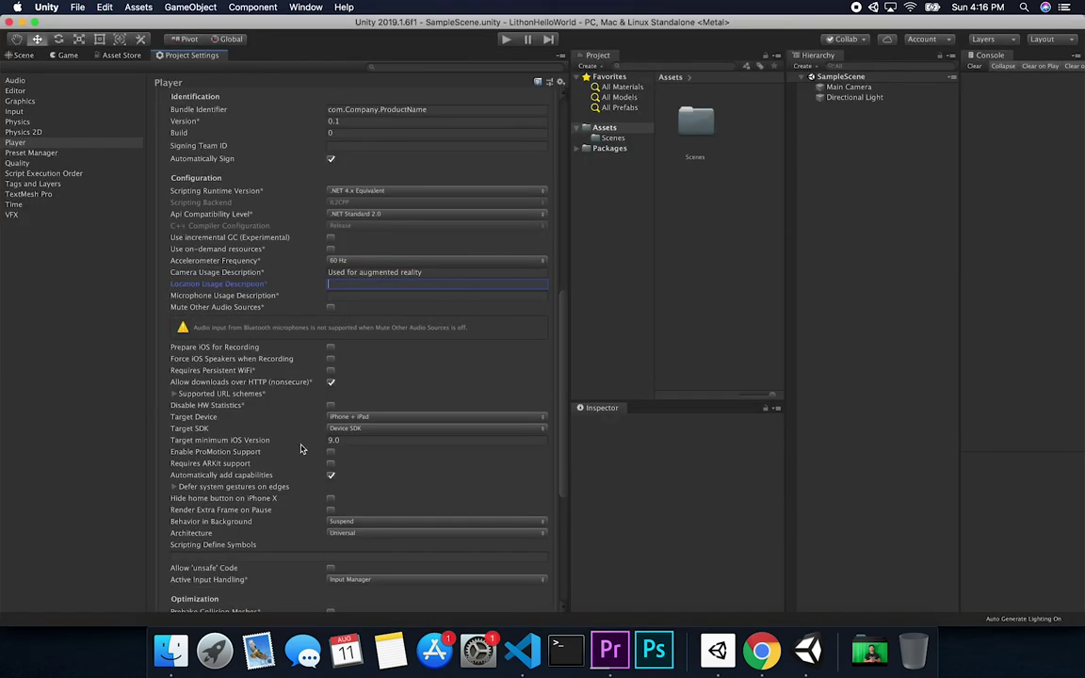
{"action": "left_click", "coordinate": [368, 442]}
{"action": "key", "text": "super+Tab"}
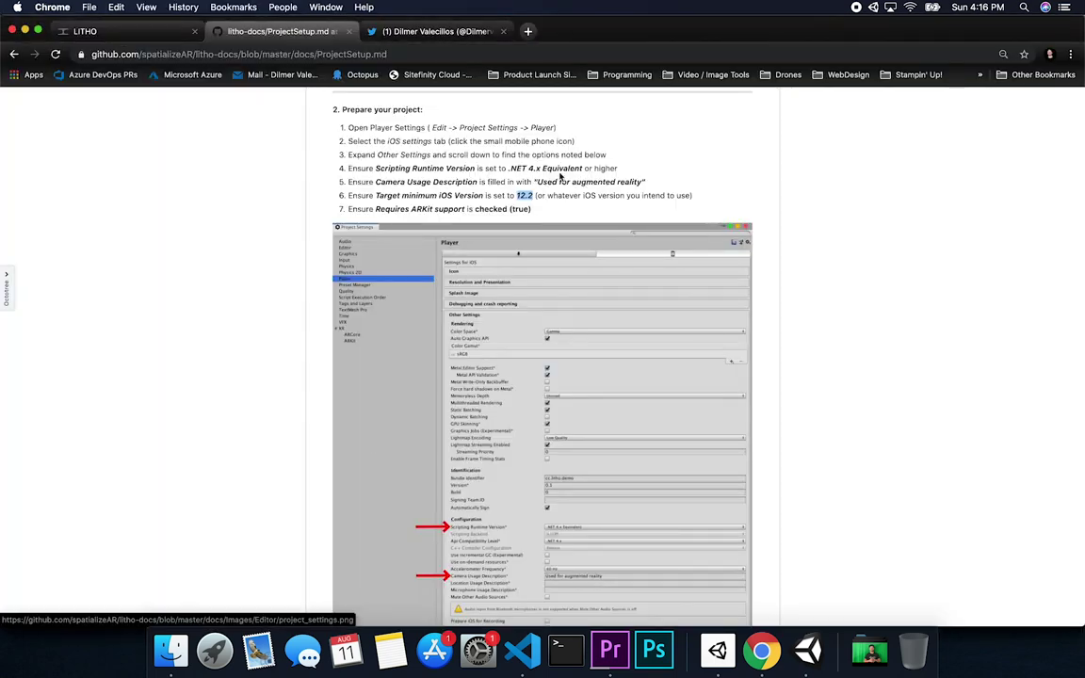
{"action": "key", "text": "super+Tab"}
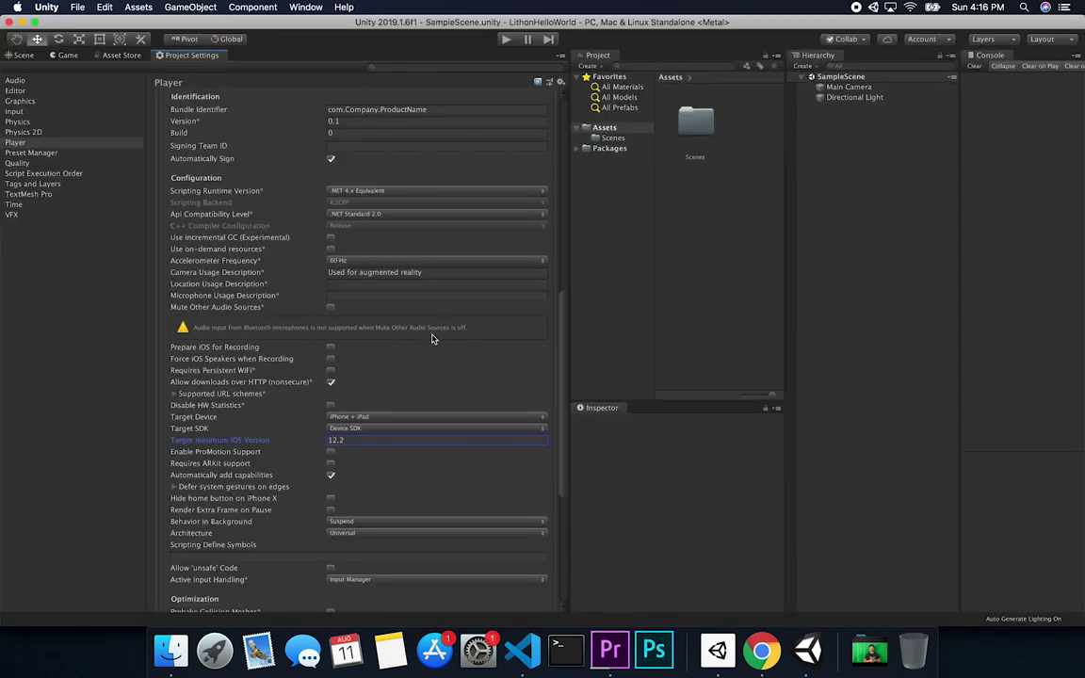
Step: Enable Requires ARKit support in the iOS Other Settings
{"action": "scroll", "coordinate": [405, 472], "scroll_direction": "down", "scroll_amount": 4}
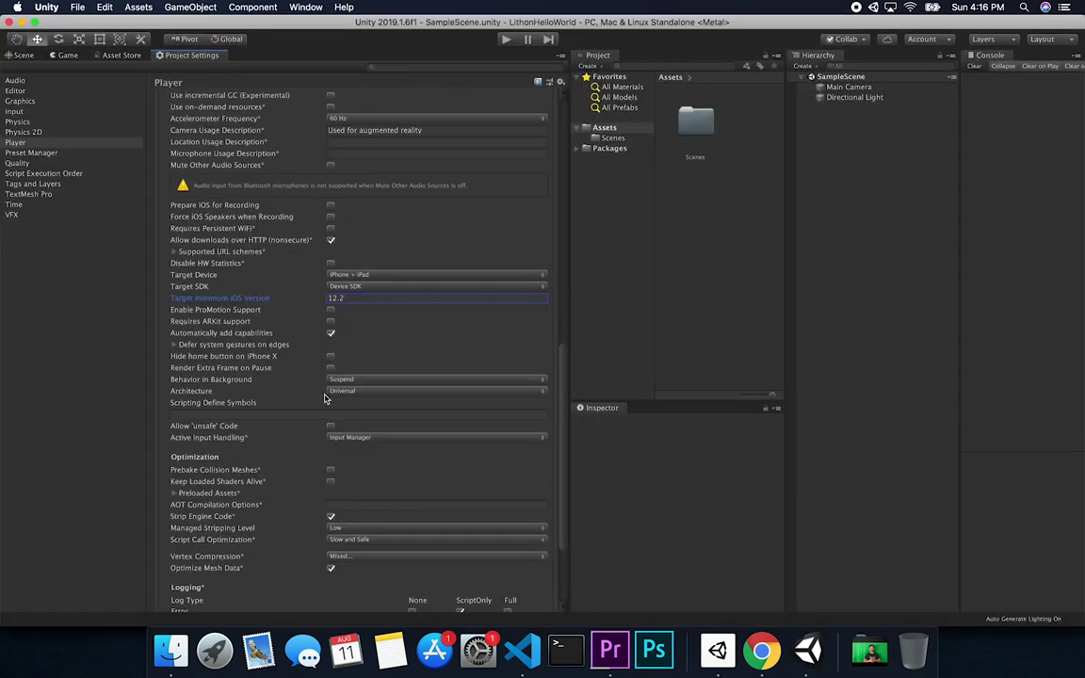
{"action": "scroll", "coordinate": [328, 459], "scroll_direction": "down", "scroll_amount": 2}
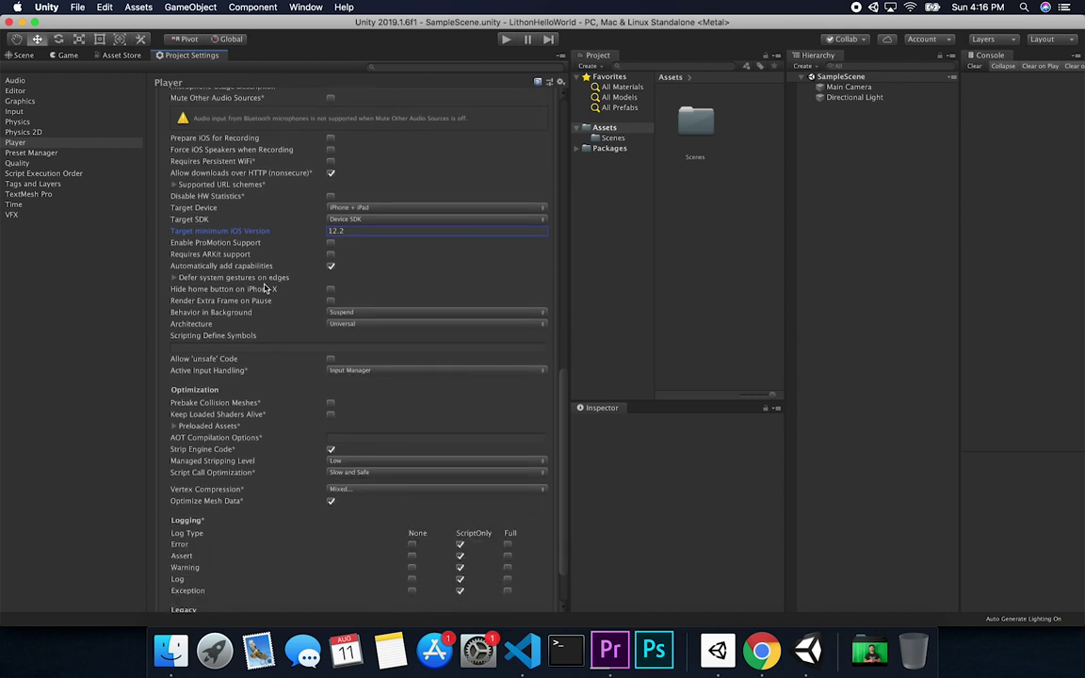
{"action": "left_click", "coordinate": [300, 252]}
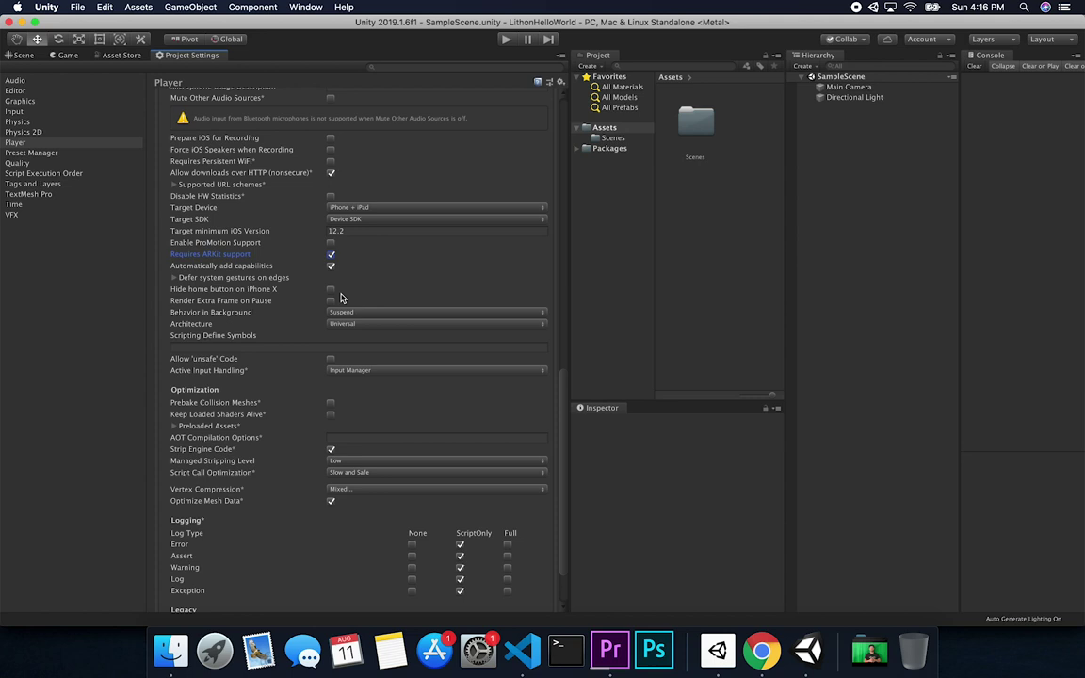
Step: Return to the setup documentation in Chrome and read the section on installing AR Foundation and ARKit
{"action": "key", "text": "super+Tab"}
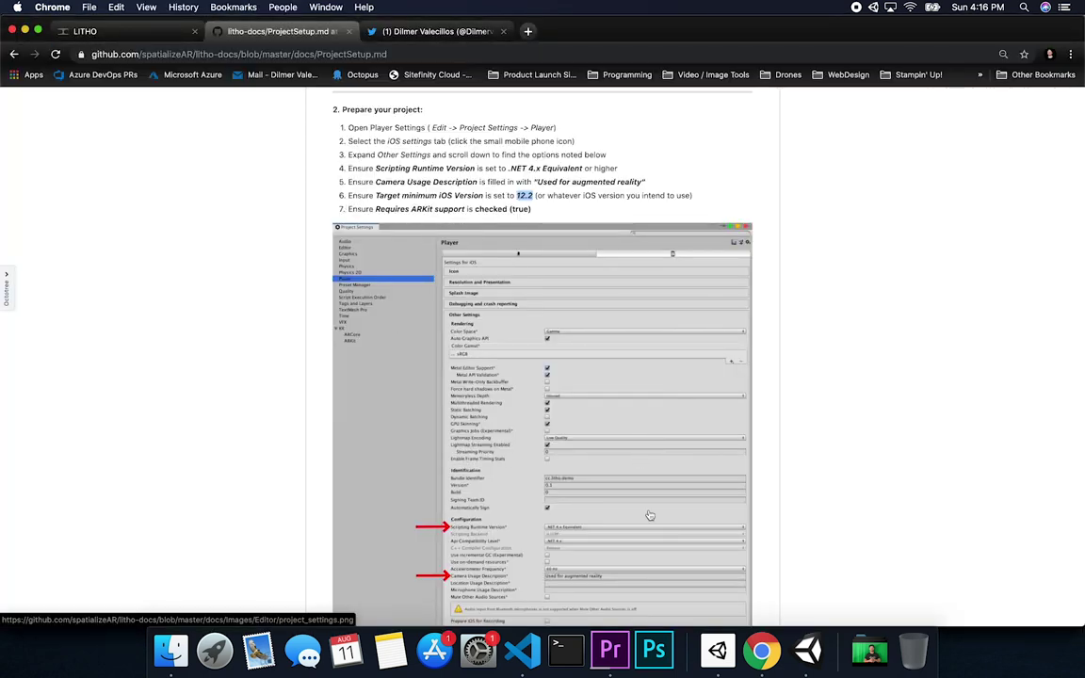
{"action": "scroll", "coordinate": [659, 537], "scroll_direction": "down", "scroll_amount": 3}
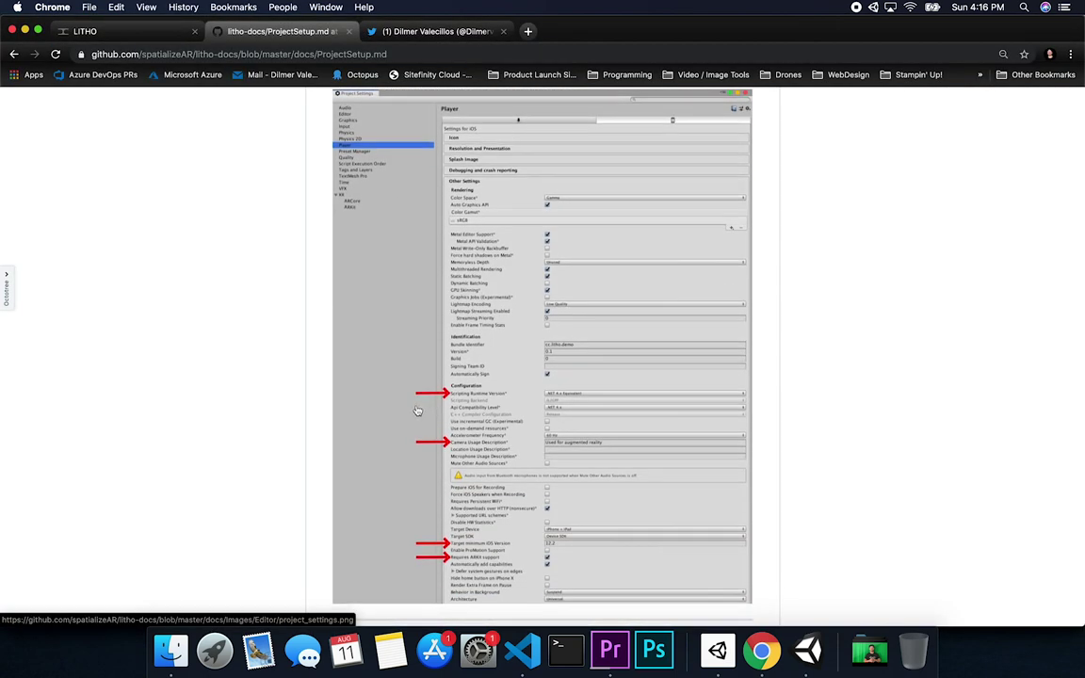
{"action": "scroll", "coordinate": [426, 404], "scroll_direction": "down", "scroll_amount": 1}
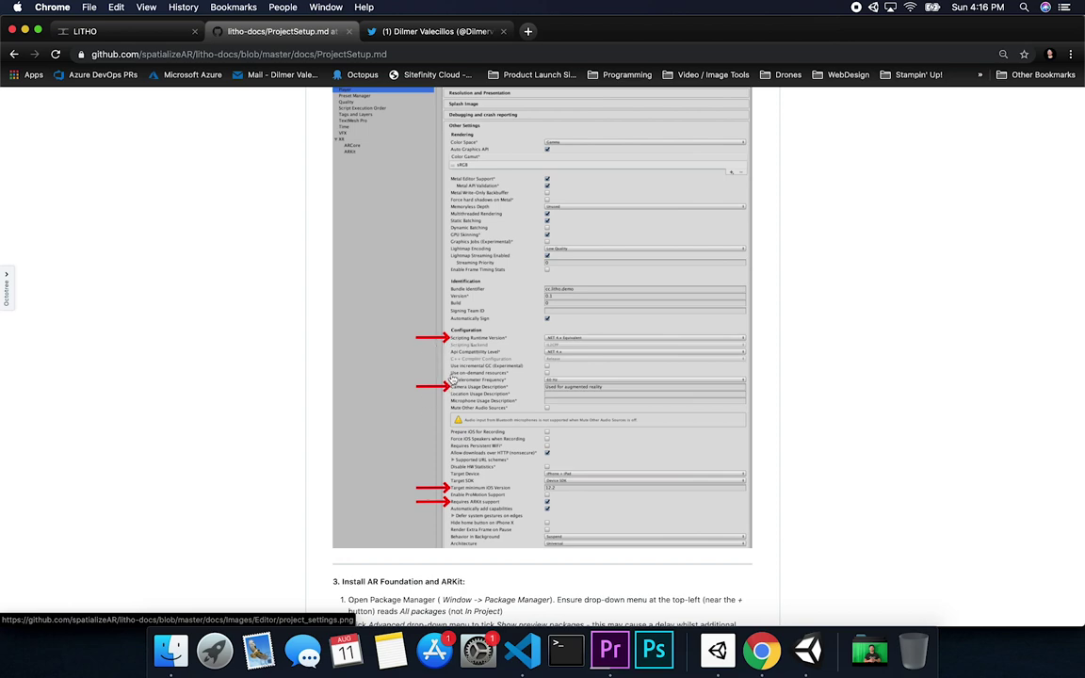
{"action": "scroll", "coordinate": [576, 555], "scroll_direction": "down", "scroll_amount": 1}
{"action": "scroll", "coordinate": [576, 555], "scroll_direction": "down", "scroll_amount": 8}
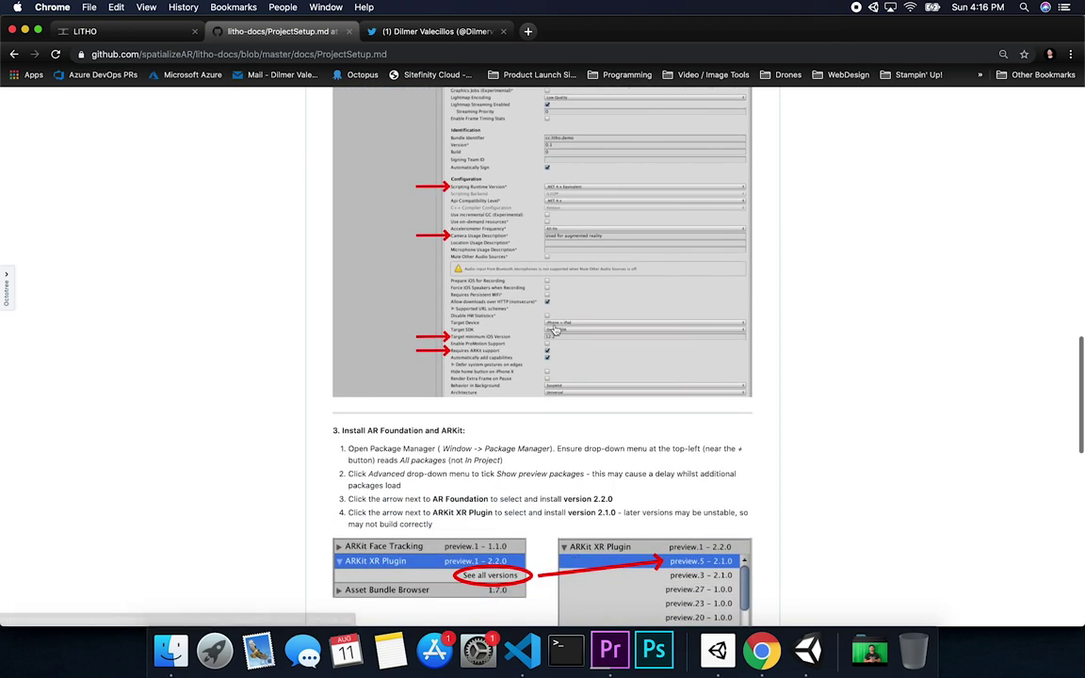
{"action": "scroll", "coordinate": [434, 205], "scroll_direction": "down", "scroll_amount": 4}
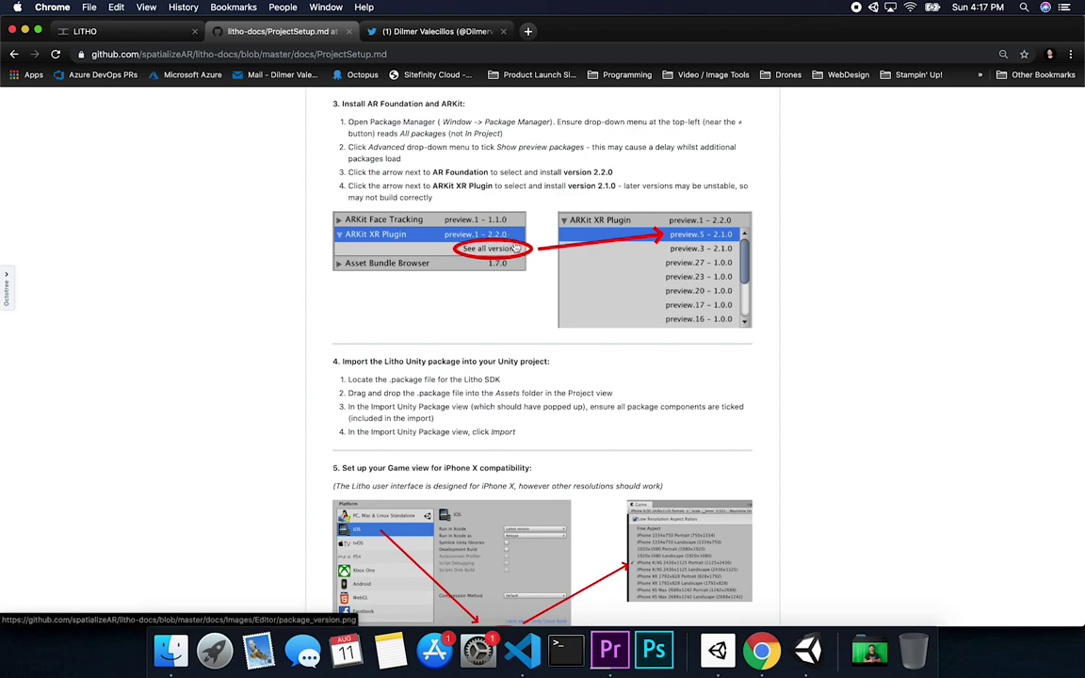
Step: Switch to Unity, open the Package Manager, and turn on Show preview packages
{"action": "key", "text": "super+Tab"}
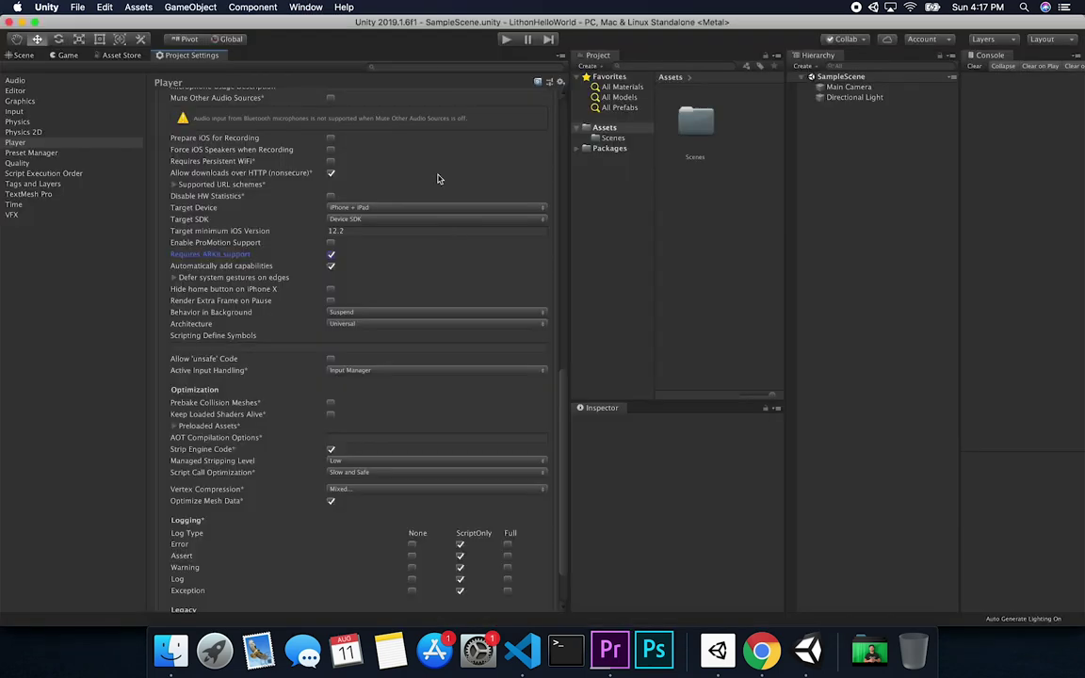
{"action": "left_click", "coordinate": [306, 7]}
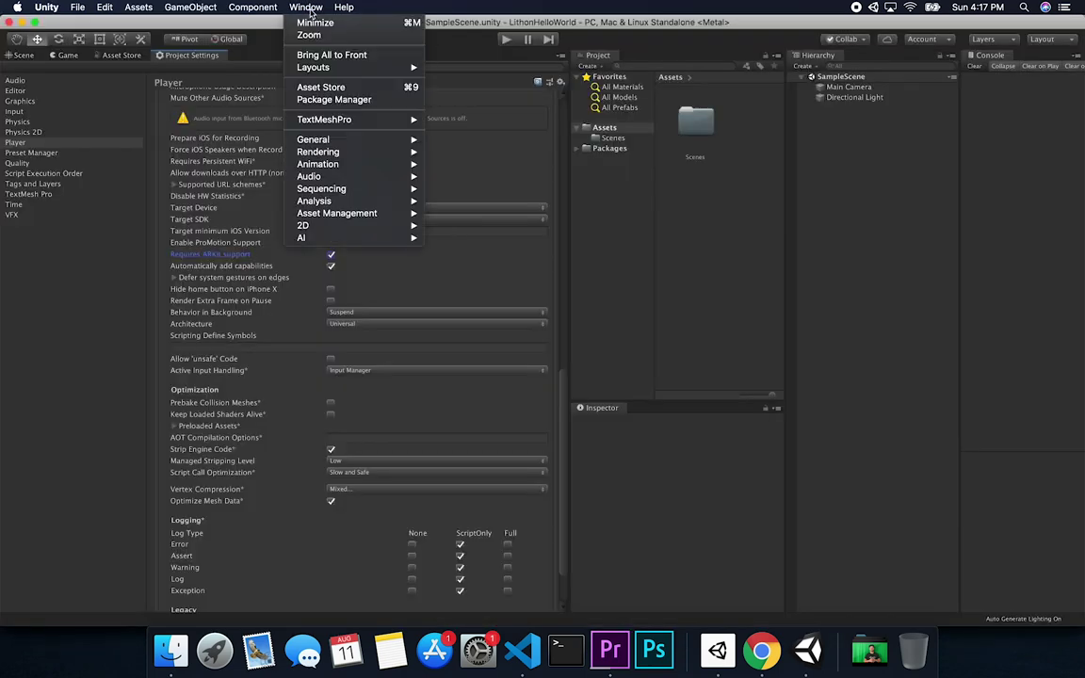
{"action": "left_click", "coordinate": [294, 99]}
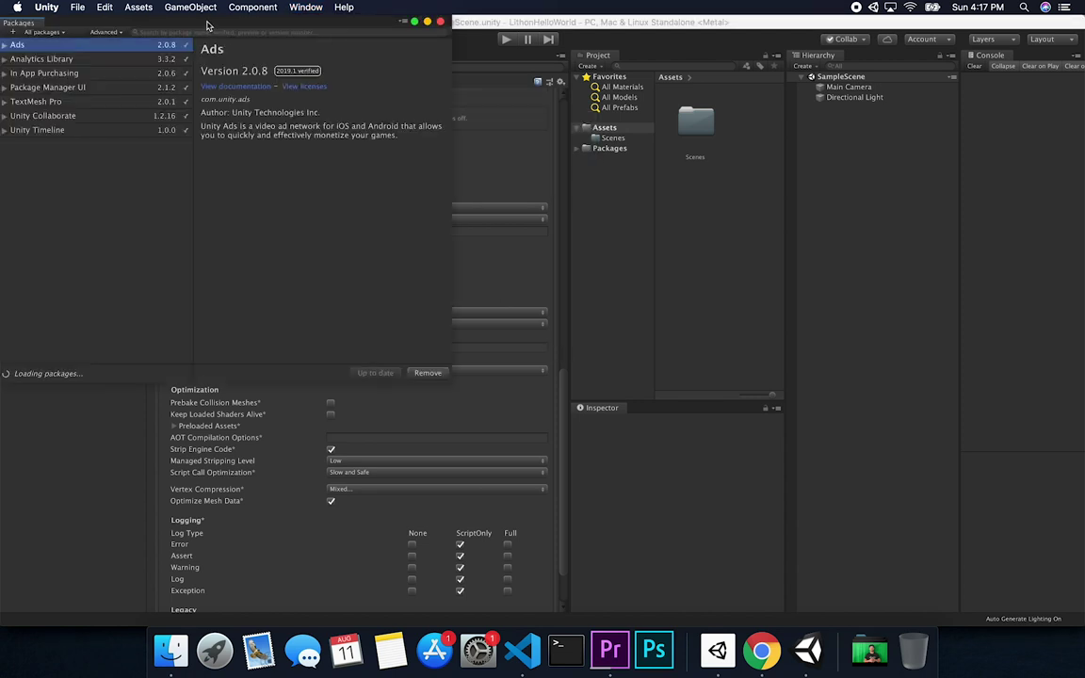
{"action": "left_click", "coordinate": [359, 129]}
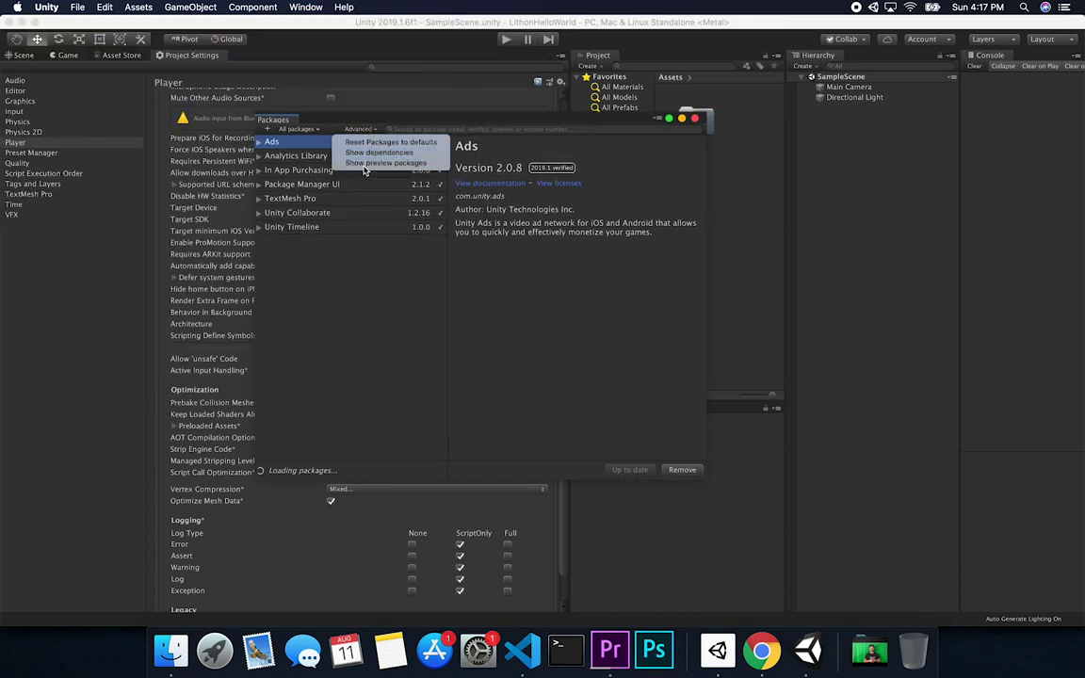
{"action": "left_click", "coordinate": [346, 167]}
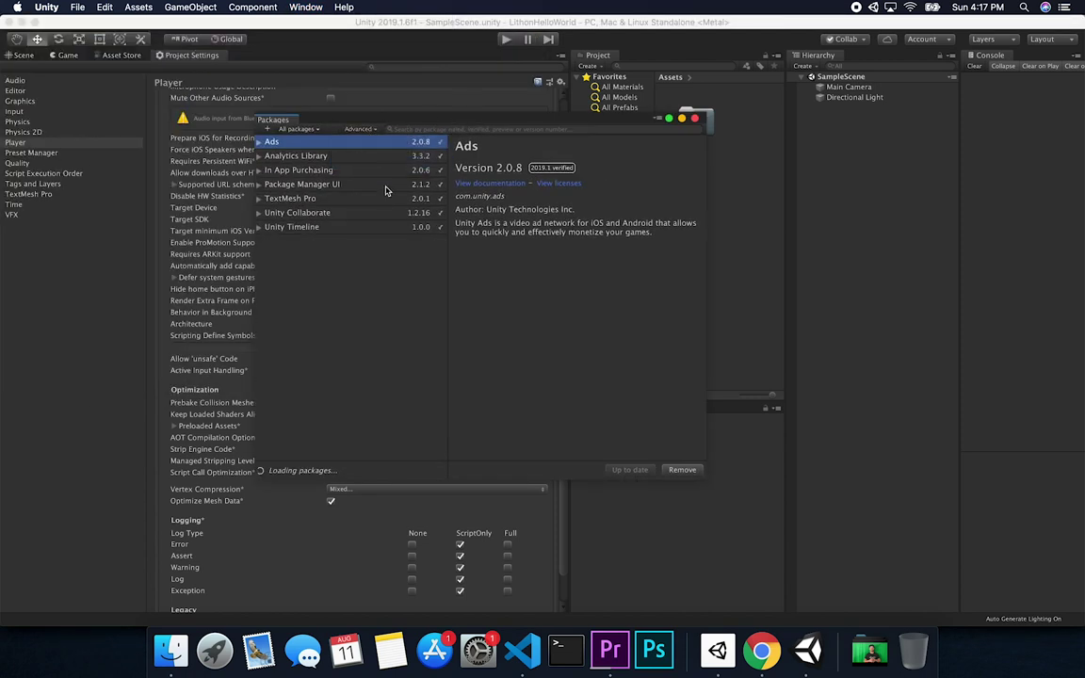
Step: Search the packages for ARKit, expand ARKit XR Plugin, and switch to the documentation to check the required version
{"action": "left_click", "coordinate": [438, 129]}
{"action": "type", "text": "Al"}
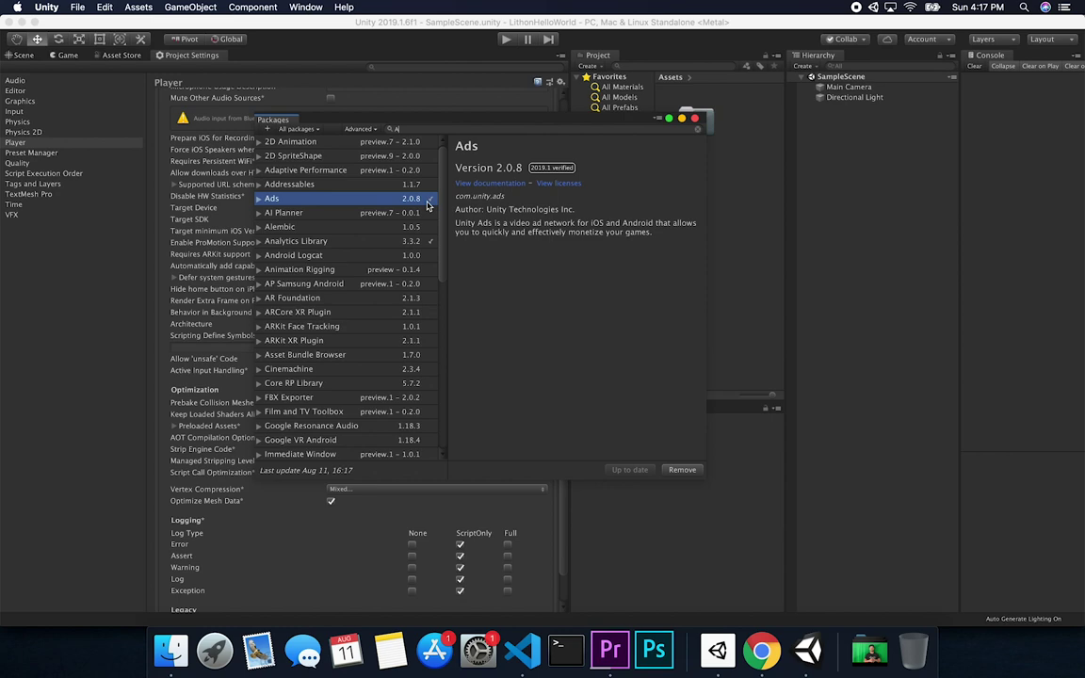
{"action": "type", "text": "kit"}
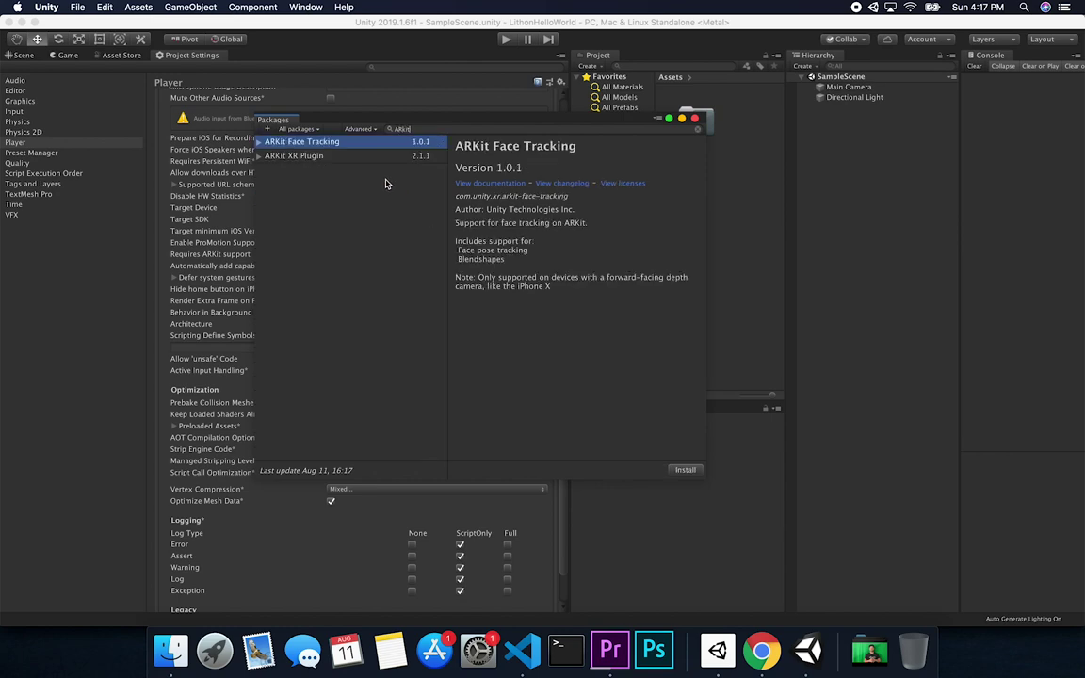
{"action": "left_click", "coordinate": [261, 156]}
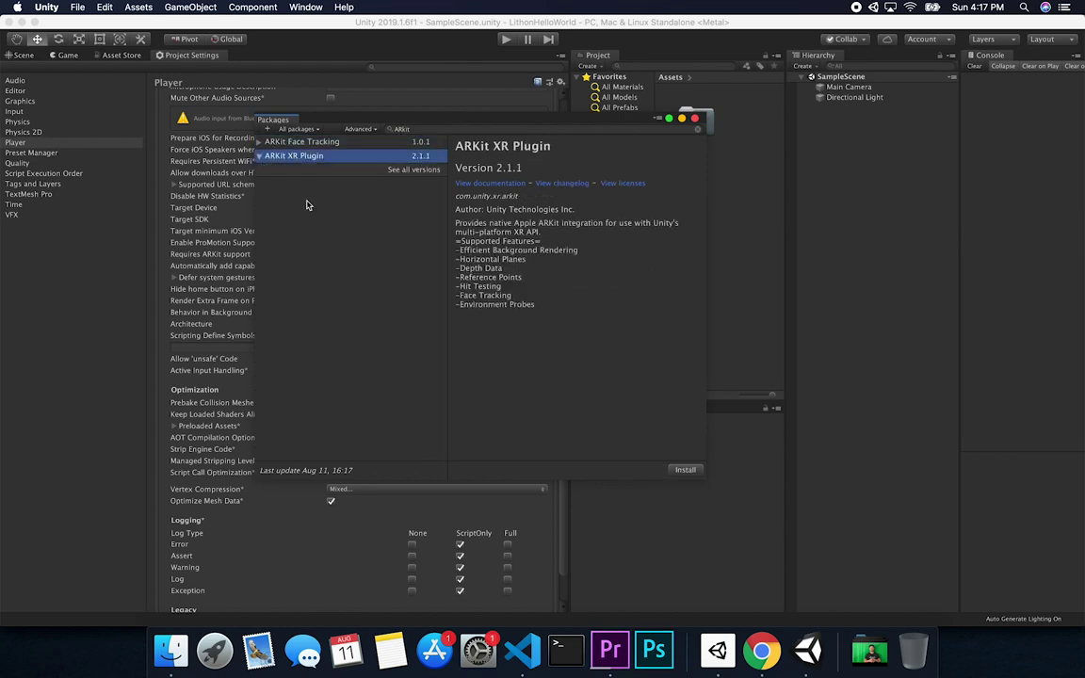
{"action": "key", "text": "super+Tab"}
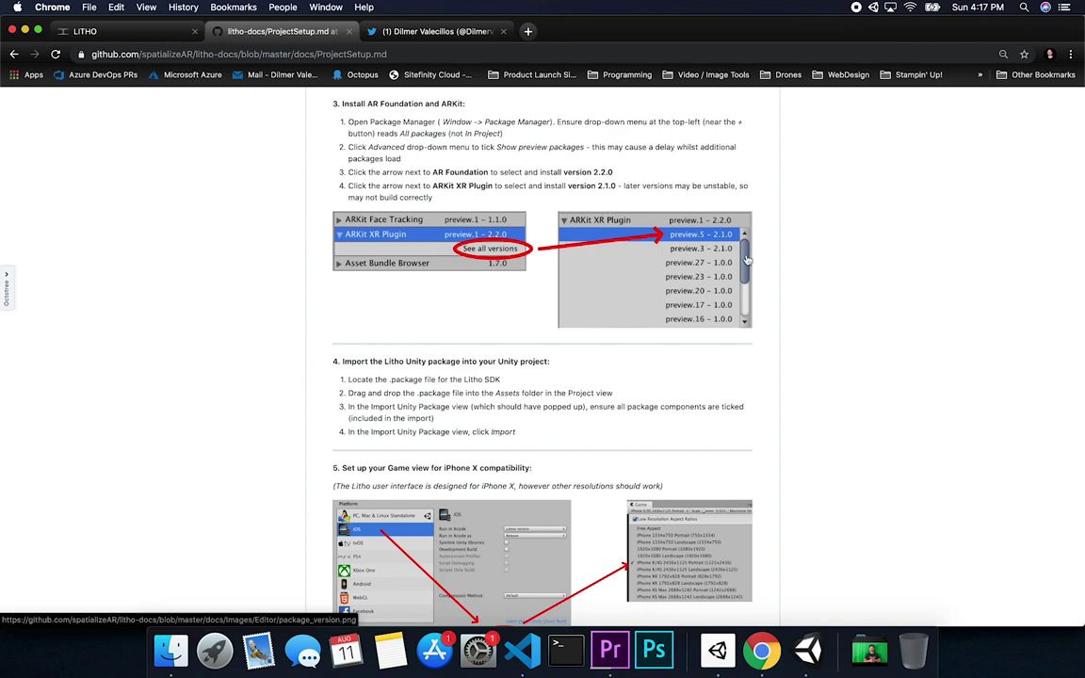
Step: Switch back to Unity and install ARKit XR Plugin version preview.5 - 2.1.0
{"action": "key", "text": "super+Tab"}
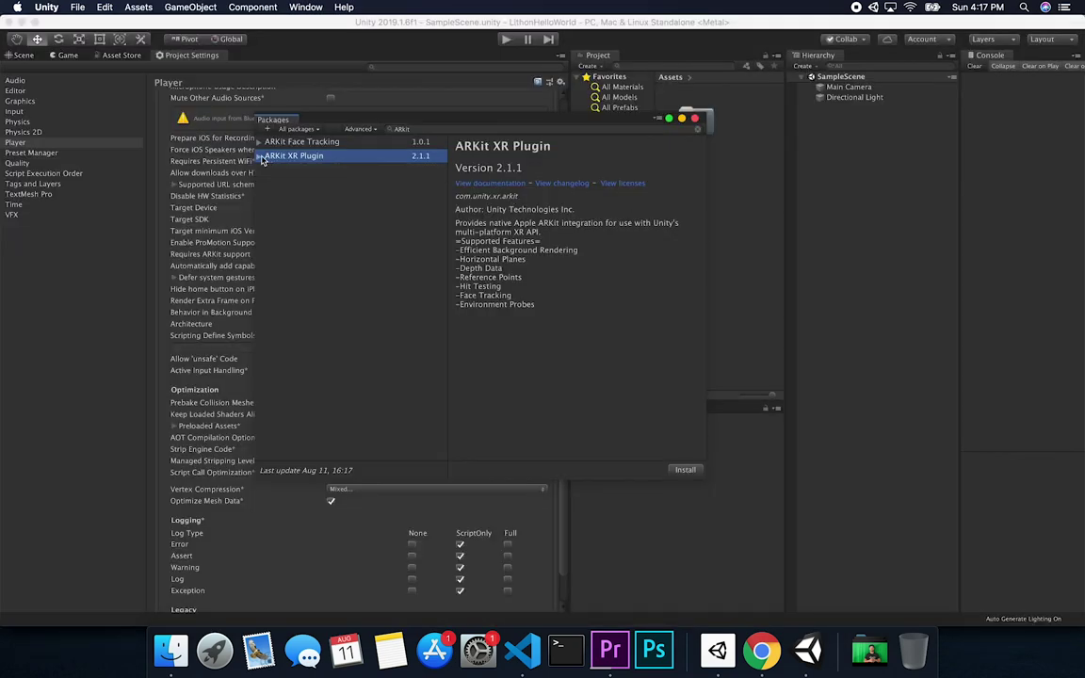
{"action": "left_click", "coordinate": [410, 169]}
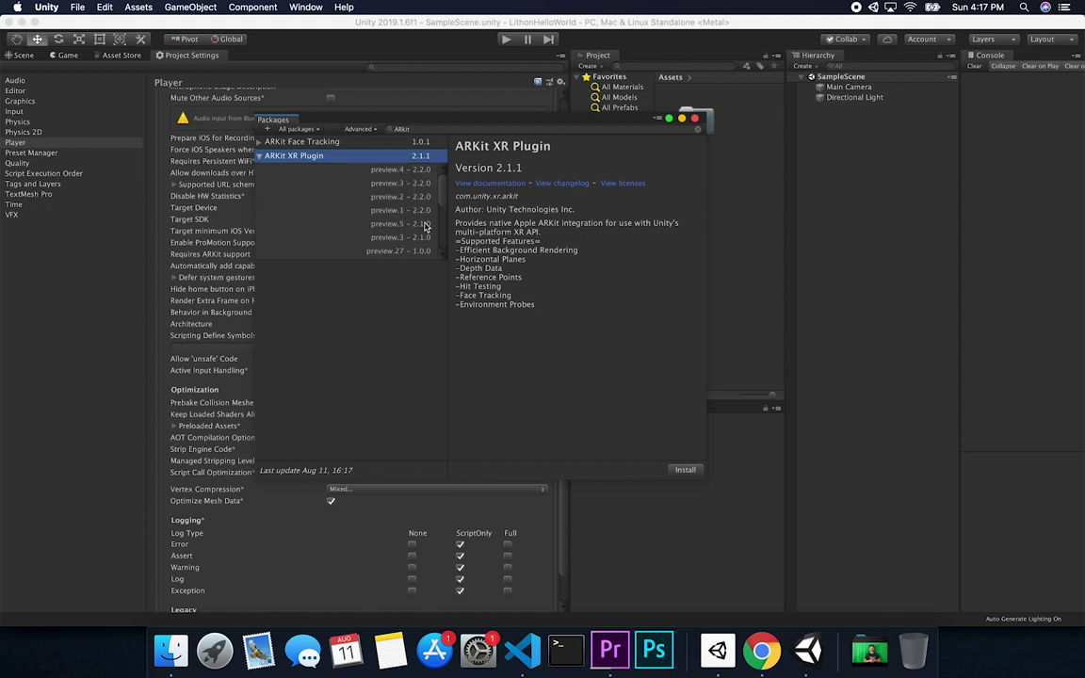
{"action": "left_click", "coordinate": [382, 224]}
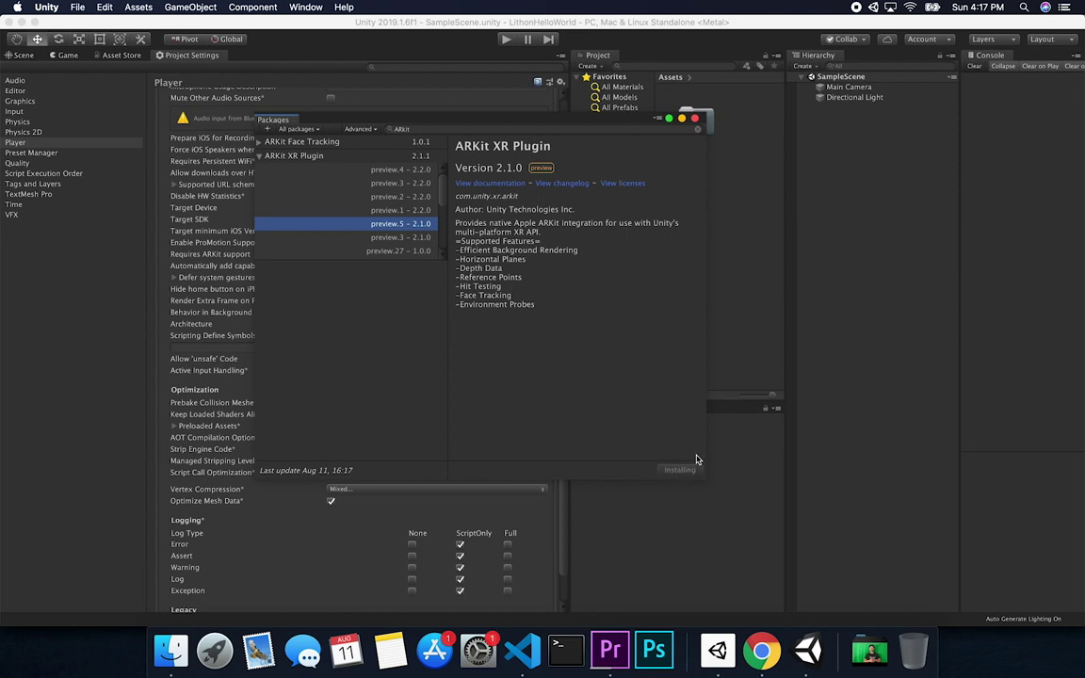
Step: Return to the setup documentation in Chrome and check which AR Foundation version is required
{"action": "key", "text": "super+Tab"}
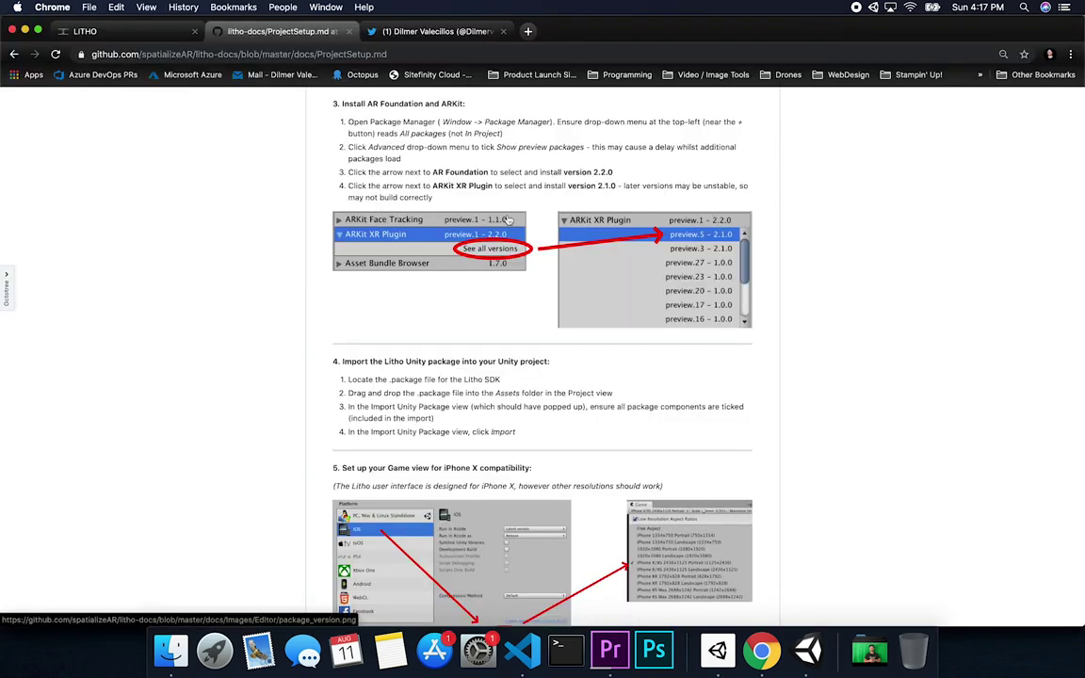
{"action": "scroll", "coordinate": [443, 199], "scroll_direction": "up", "scroll_amount": 2}
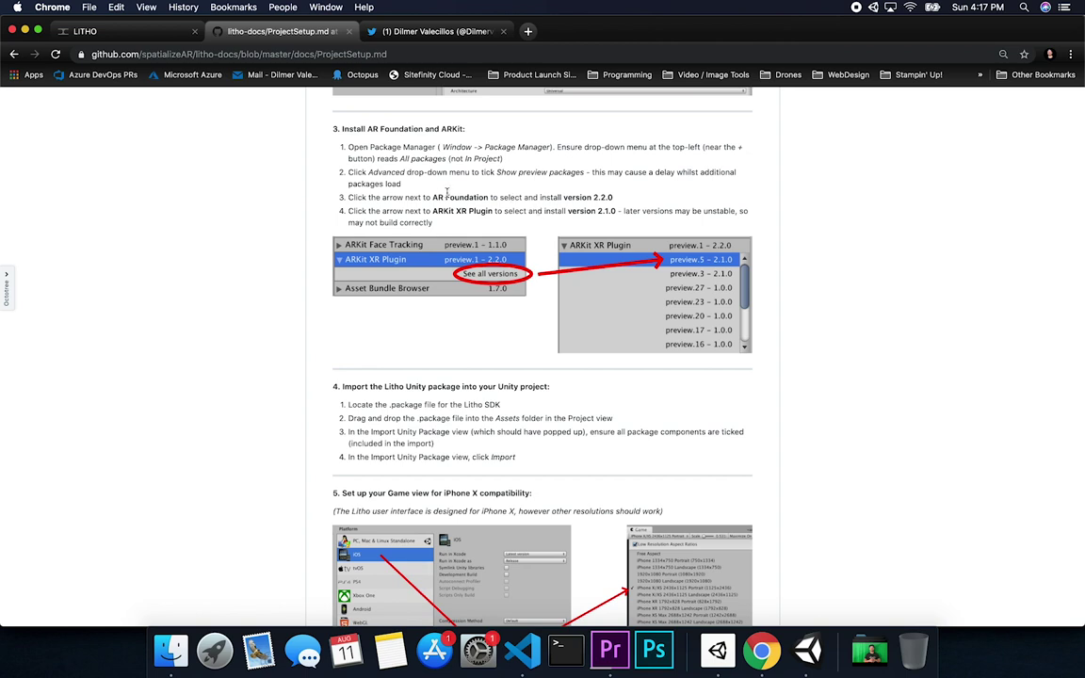
{"action": "left_click_drag", "start_coordinate": [426, 196], "coordinate": [488, 197]}
{"action": "scroll", "coordinate": [438, 197], "scroll_direction": "up", "scroll_amount": 3}
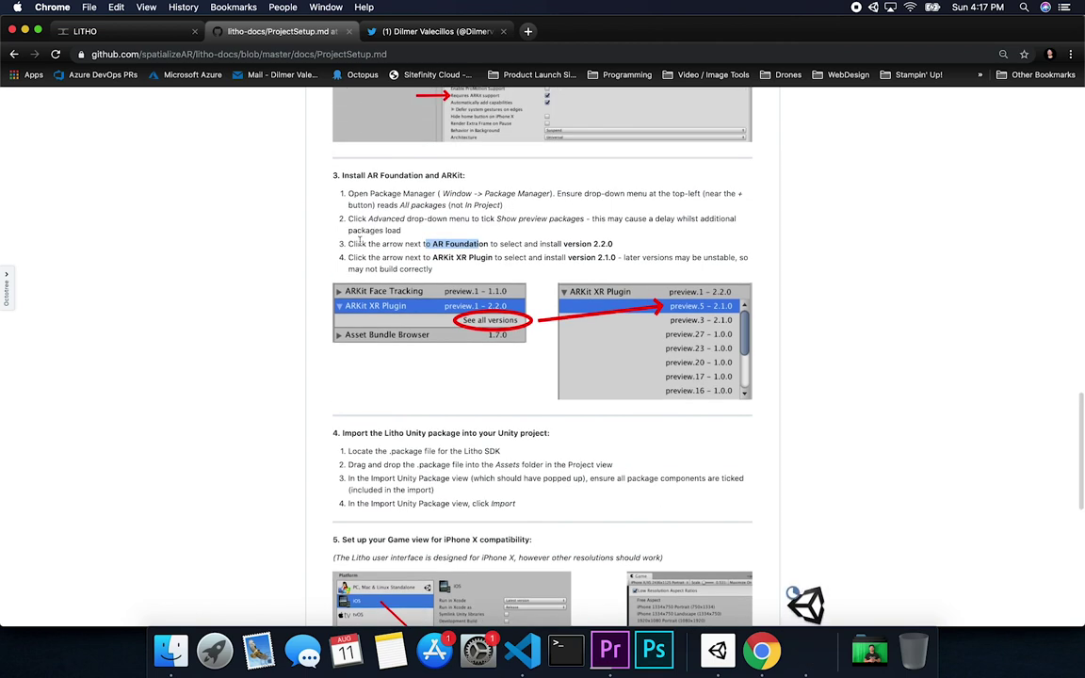
{"action": "left_click_drag", "start_coordinate": [432, 244], "coordinate": [489, 245]}
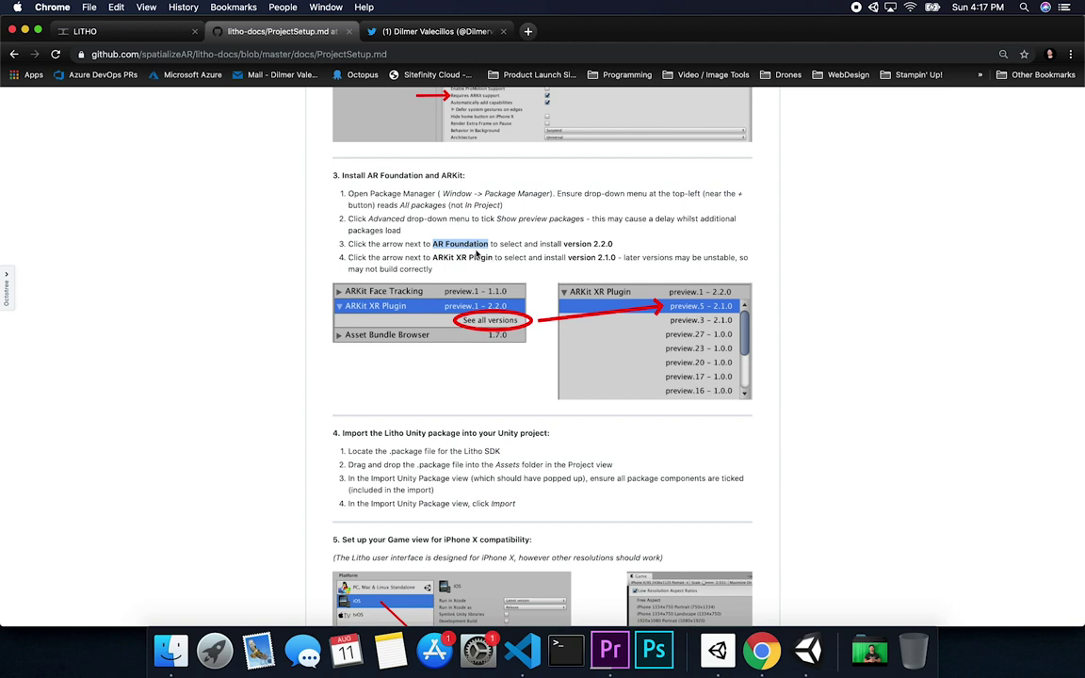
{"action": "left_click", "coordinate": [462, 252]}
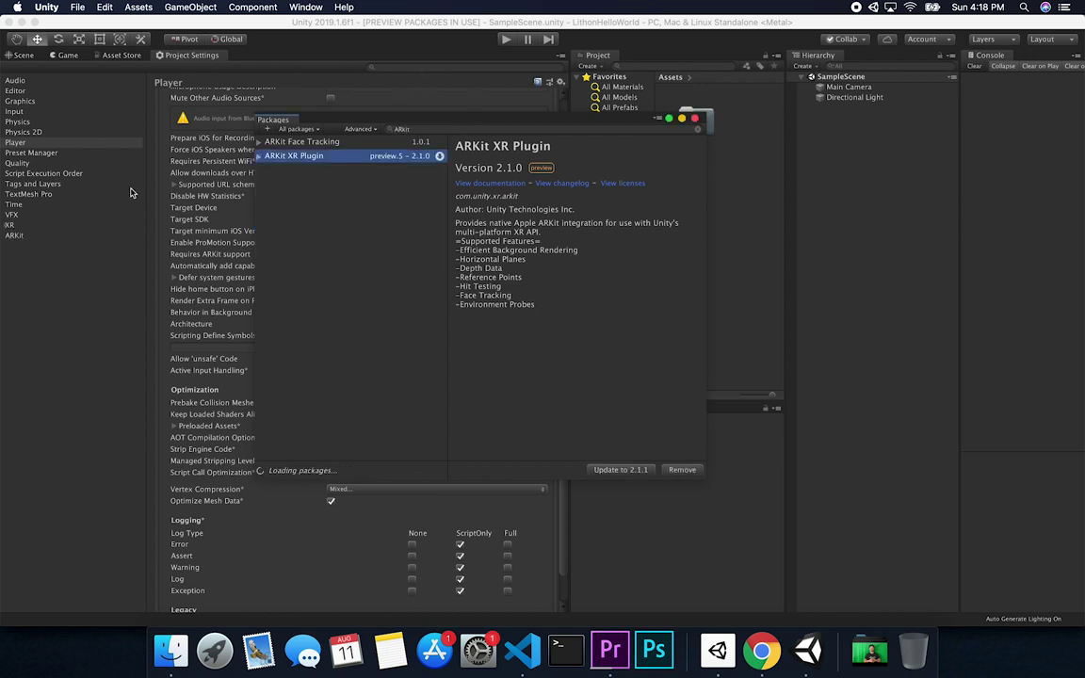
Step: Search the Unity packages for "AR Foun" and list all available versions of AR Foundation
{"action": "left_click", "coordinate": [414, 129]}
{"action": "type", "text": "AR Foun"}
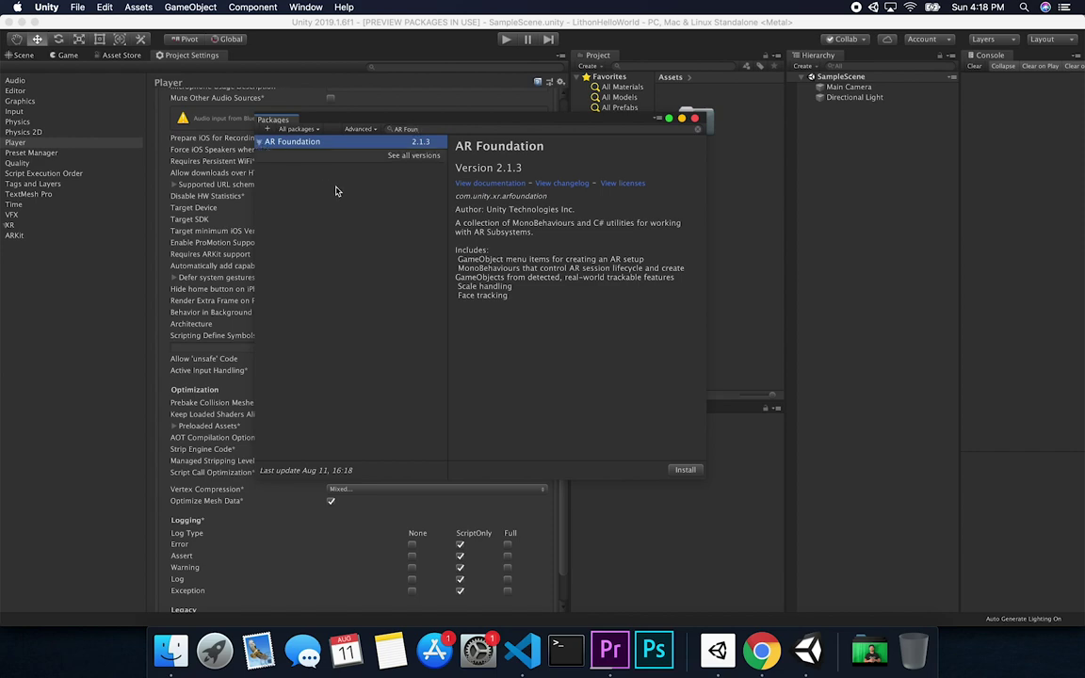
{"action": "key", "text": "super+Tab"}
{"action": "key", "text": "super+Tab"}
{"action": "left_click", "coordinate": [400, 154]}
{"action": "left_click", "coordinate": [395, 154]}
Step: Recheck the required version in the documentation and install AR Foundation preview.3 - 2.2.0 in Unity
{"action": "key", "text": "super+Tab"}
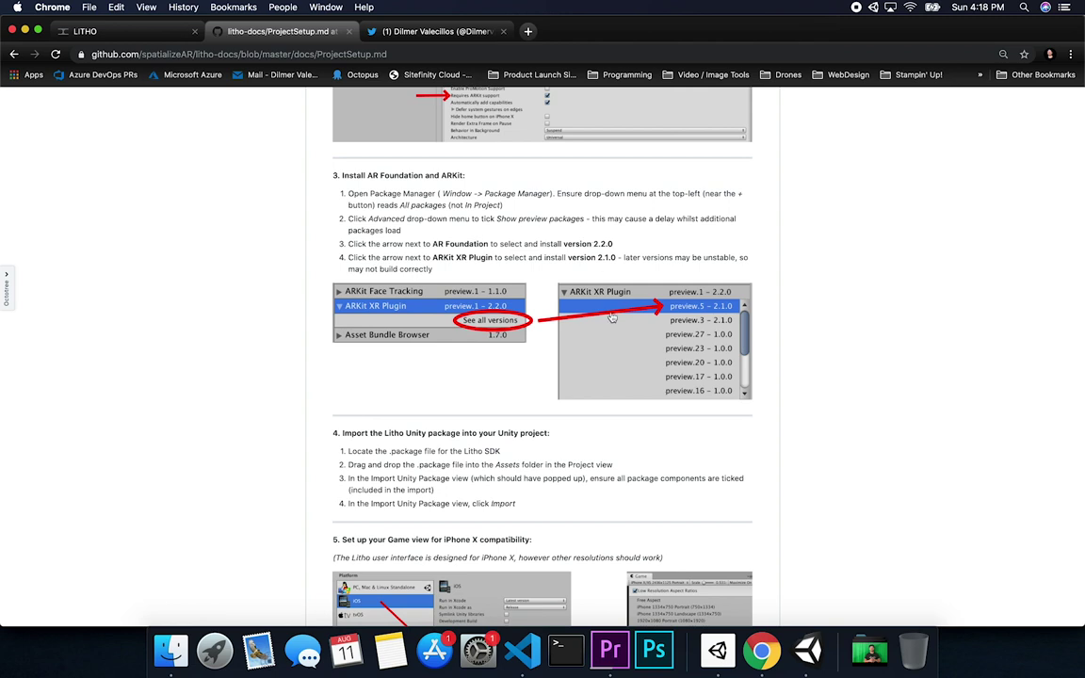
{"action": "key", "text": "super+Tab"}
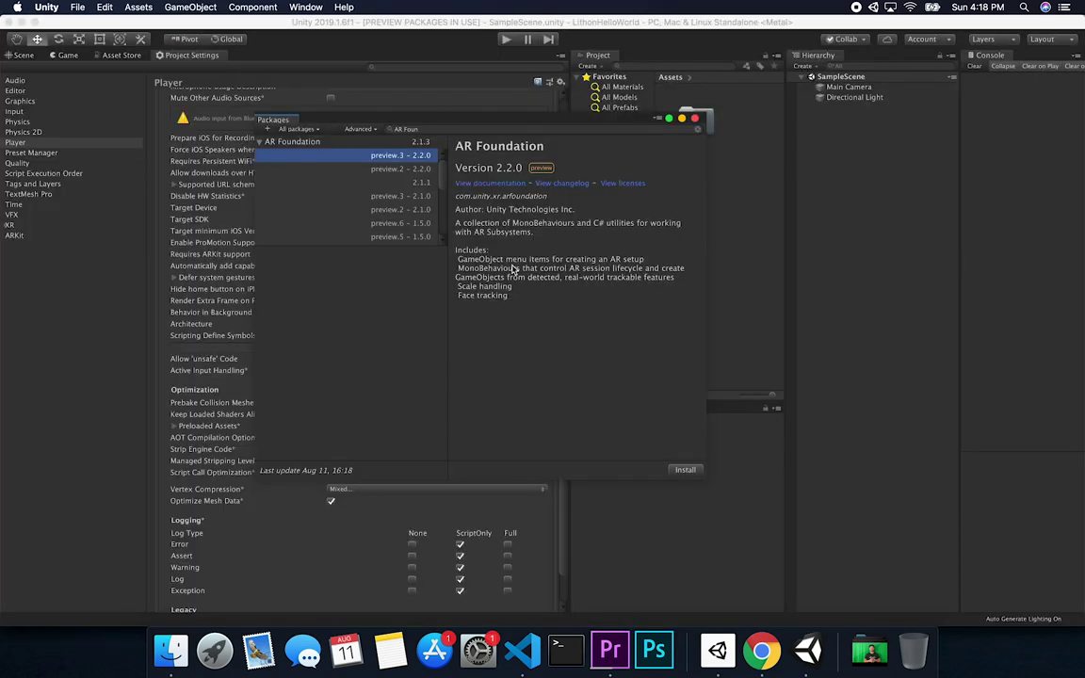
{"action": "left_click", "coordinate": [408, 158]}
{"action": "left_click", "coordinate": [680, 471]}
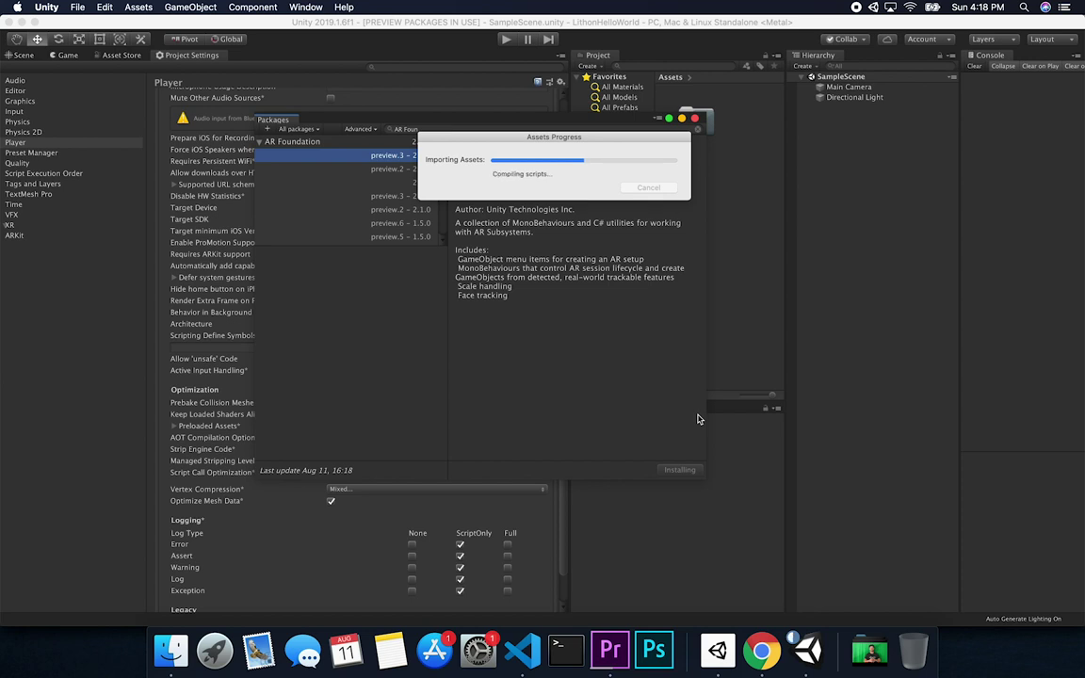
Step: Launch Terminal, change to the Unity folder inside Code, and list its contents
{"action": "key", "text": "super+space"}
{"action": "type", "text": "ter"}
{"action": "key", "text": "Return"}
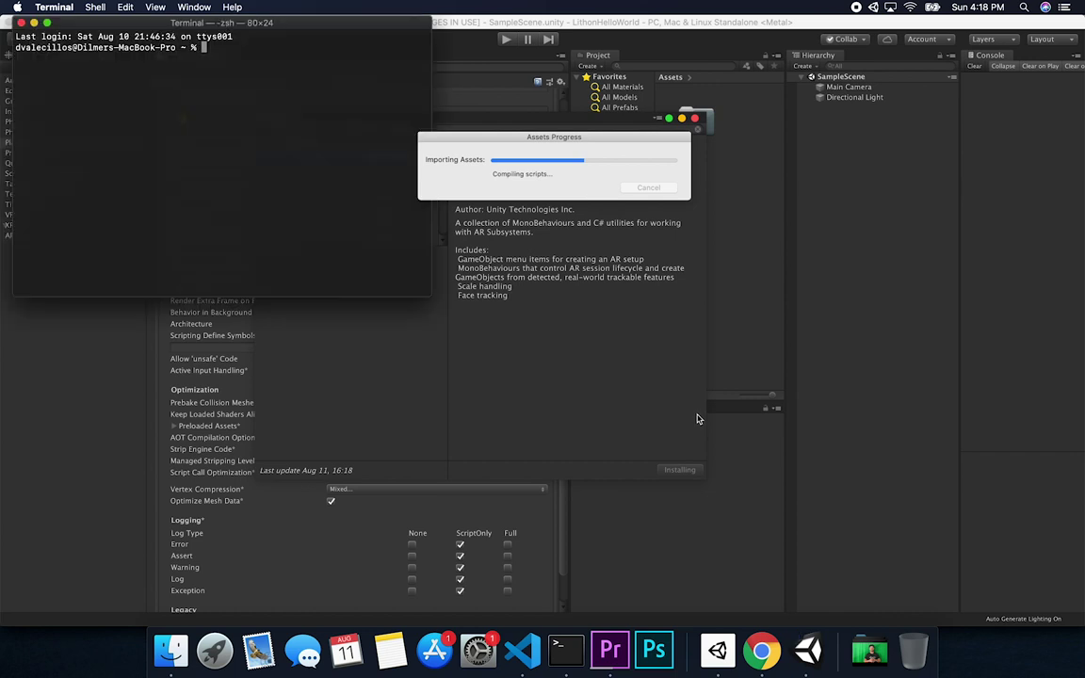
{"action": "type", "text": "cd Code"}
{"action": "key", "text": "Return"}
{"action": "type", "text": "cd Unity/"}
{"action": "key", "text": "Return"}
{"action": "type", "text": "ls"}
{"action": "key", "text": "Return"}
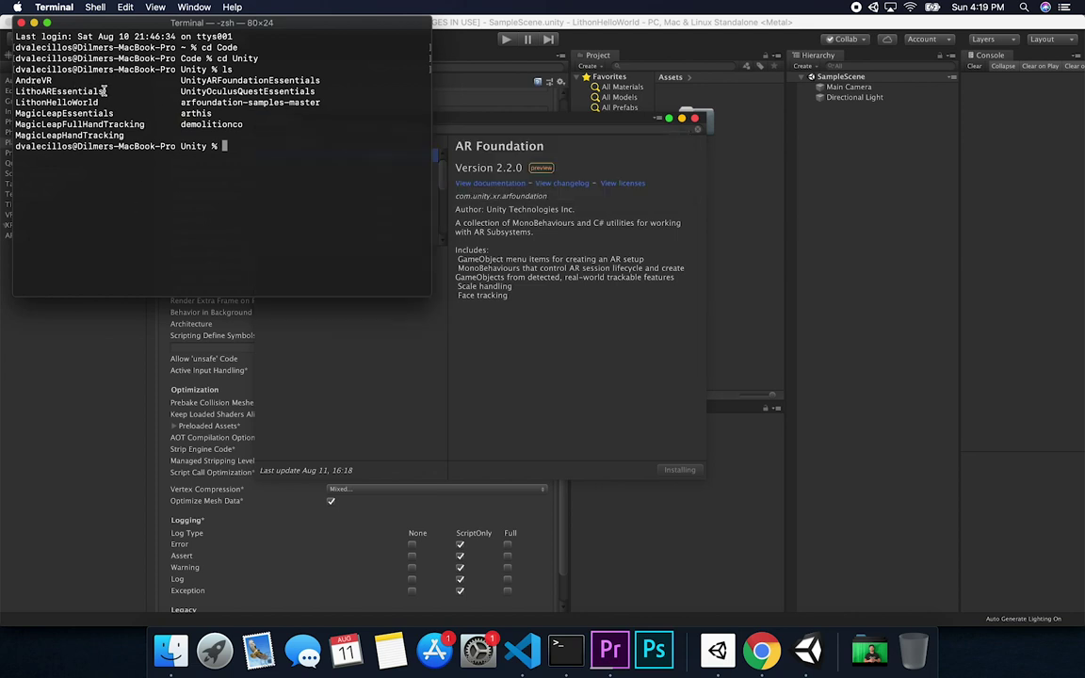
Step: Open the LithoAREssentials project folder in Visual Studio Code from the terminal
{"action": "double_click", "coordinate": [28, 91]}
{"action": "key", "text": "super+c"}
{"action": "type", "text": "code"}
{"action": "key", "text": "super+v"}
{"action": "key", "text": "Return"}
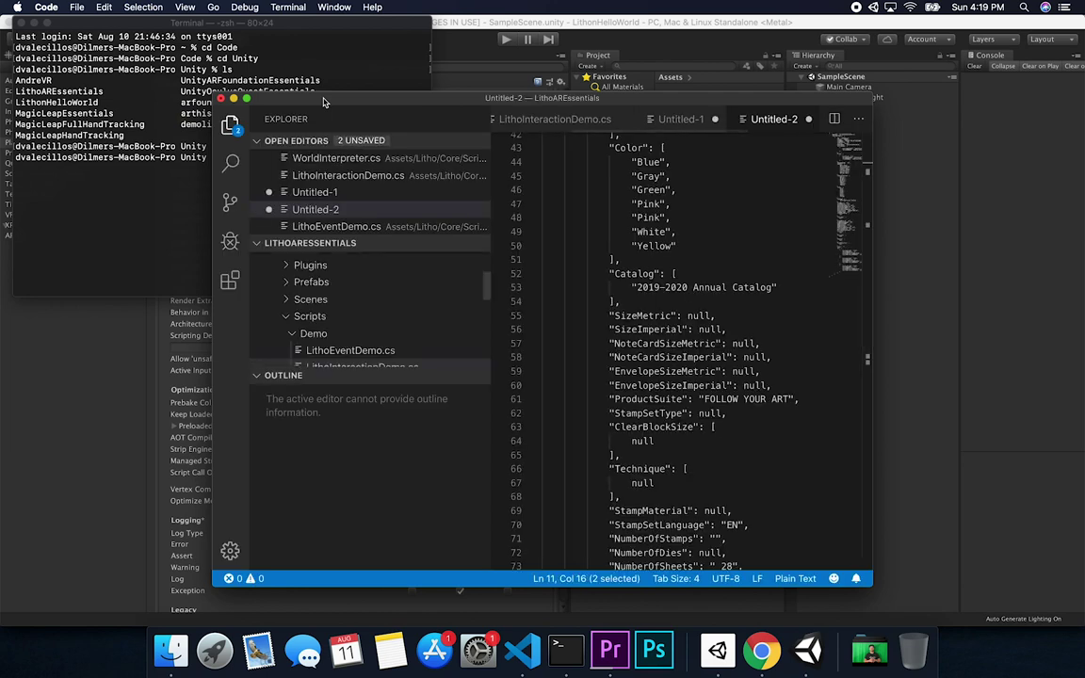
Step: Maximize the code editor window and open manifest.json from the project's Packages folder
{"action": "left_click", "coordinate": [230, 125]}
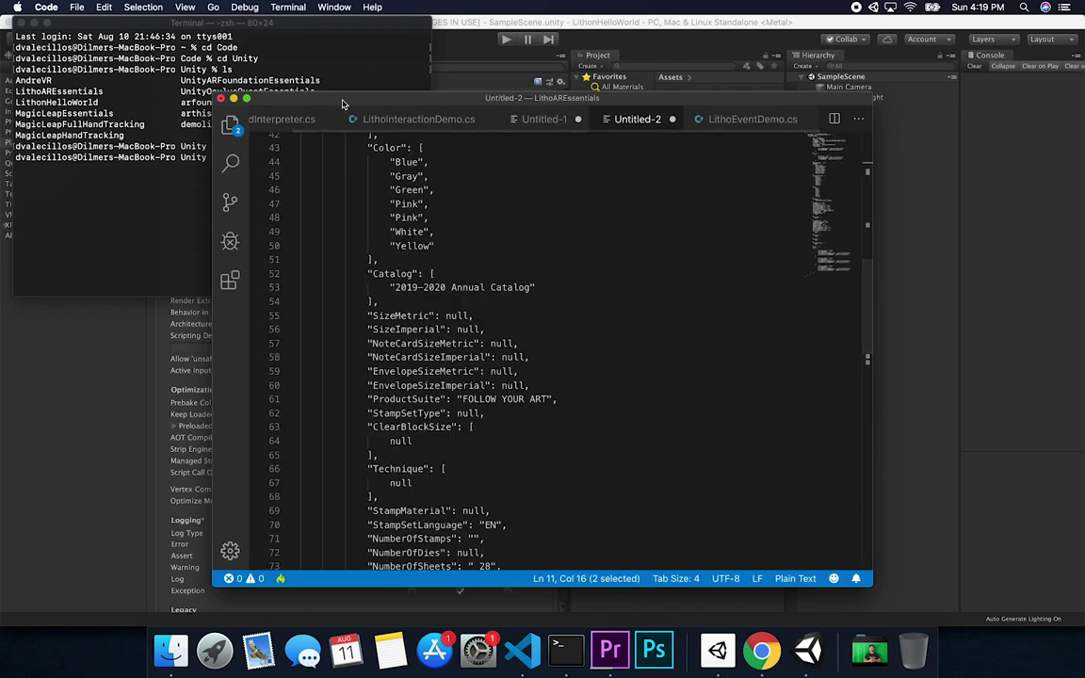
{"action": "left_click", "coordinate": [247, 98]}
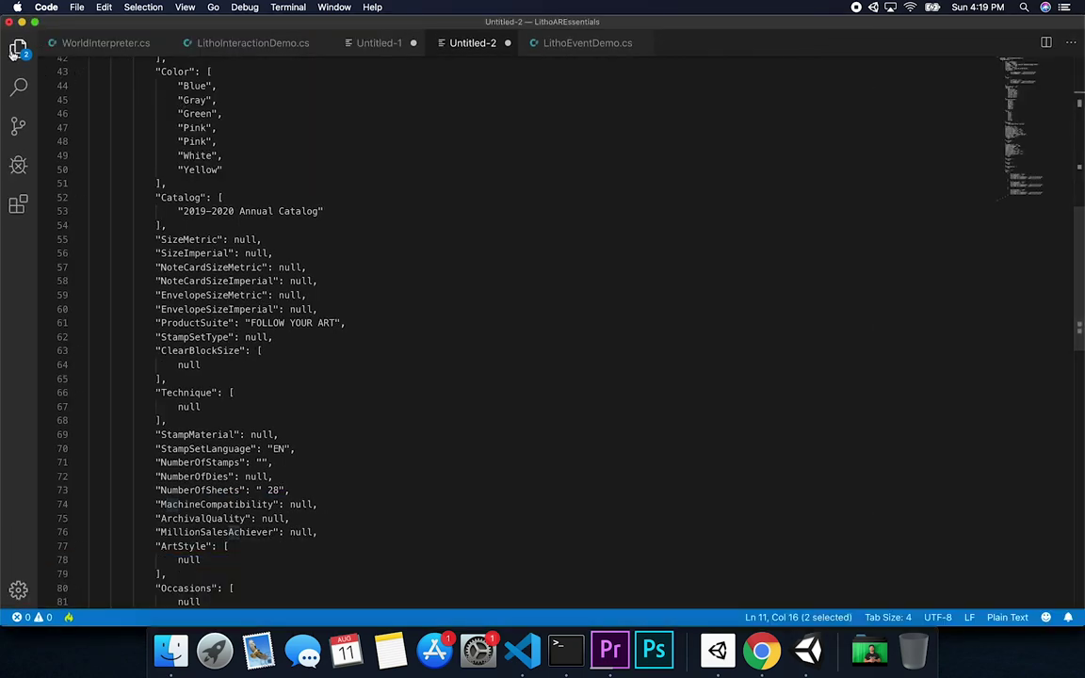
{"action": "left_click", "coordinate": [18, 49]}
{"action": "scroll", "coordinate": [140, 262], "scroll_direction": "down", "scroll_amount": 5}
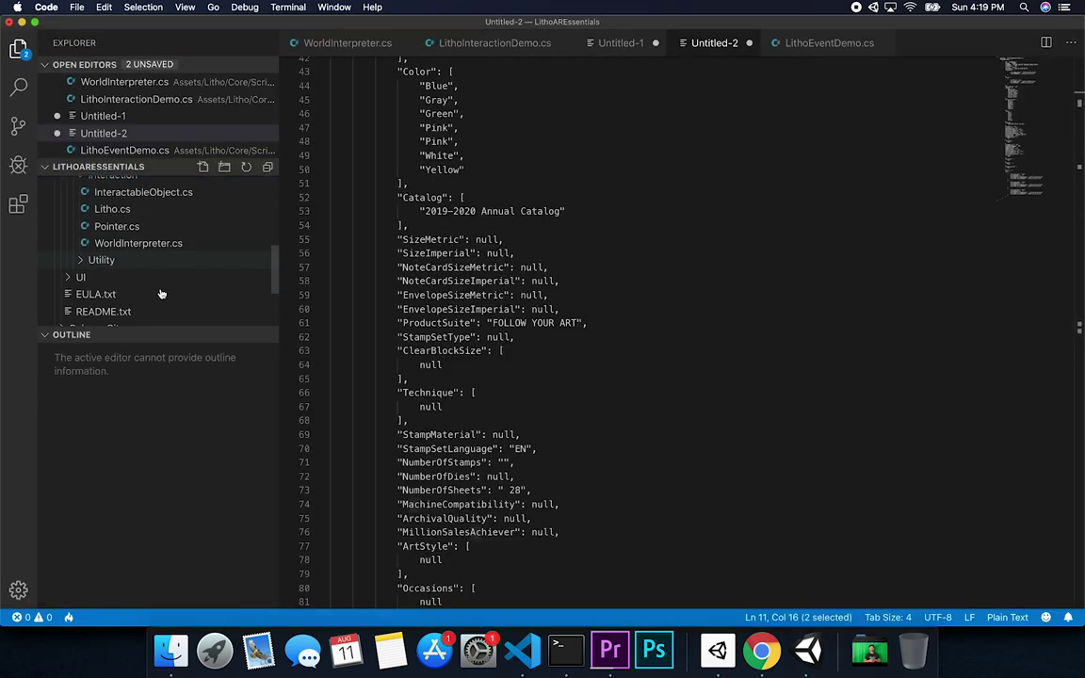
{"action": "left_click", "coordinate": [104, 283]}
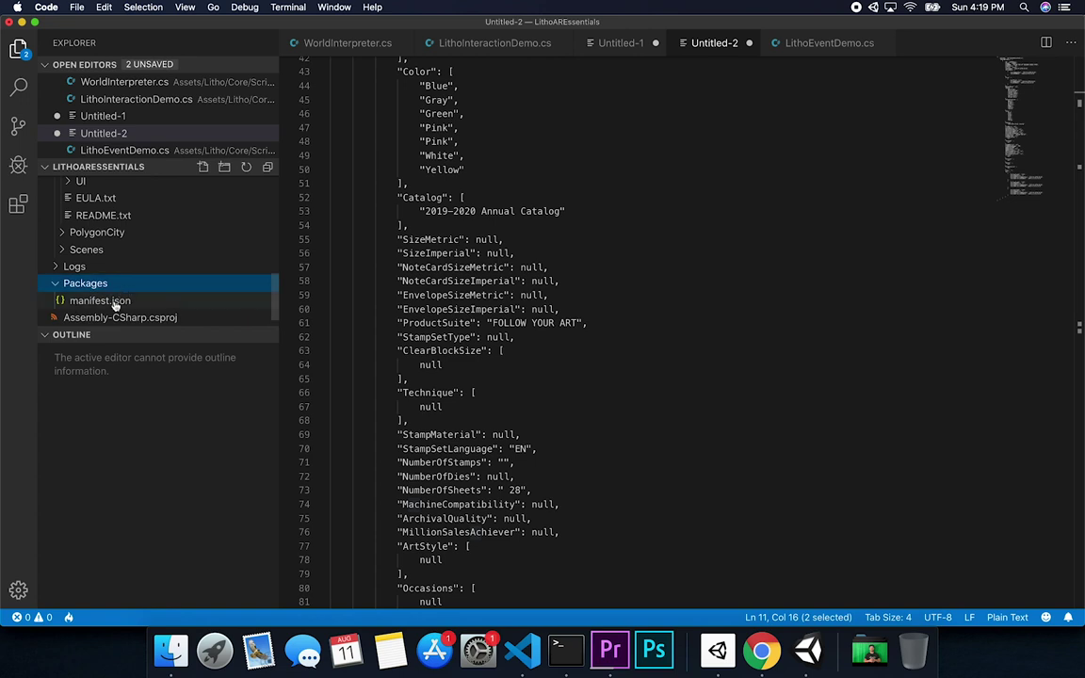
{"action": "left_click", "coordinate": [103, 300]}
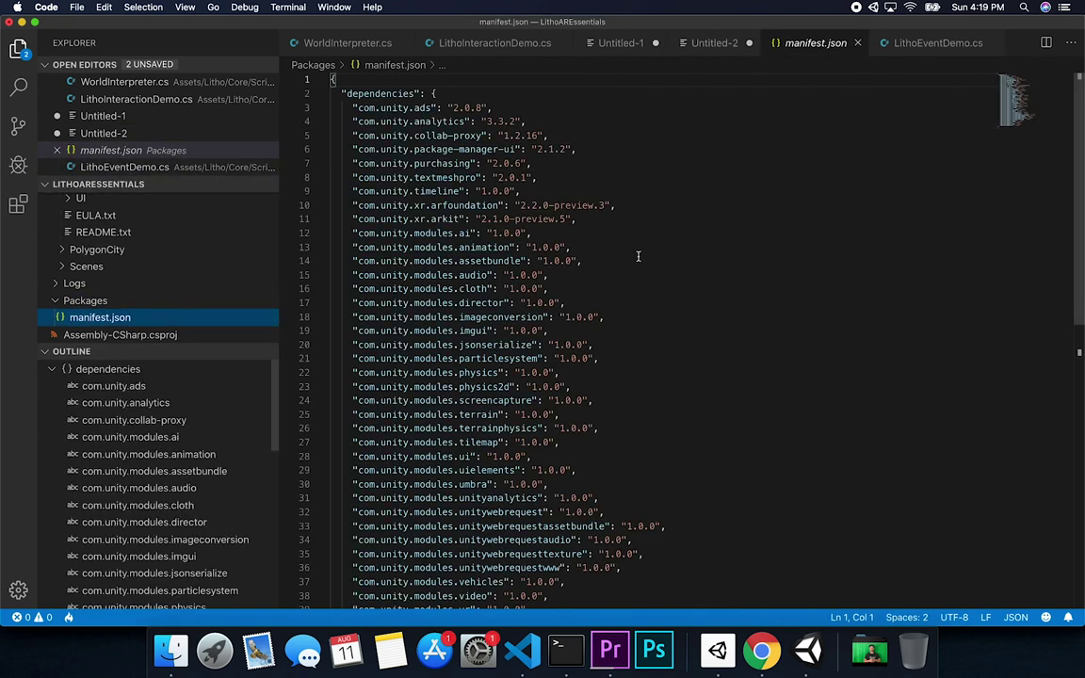
Step: Find "Ar" in manifest.json to check the AR package versions, and minimize the project window
{"action": "key", "text": "super+f"}
{"action": "type", "text": "Ar"}
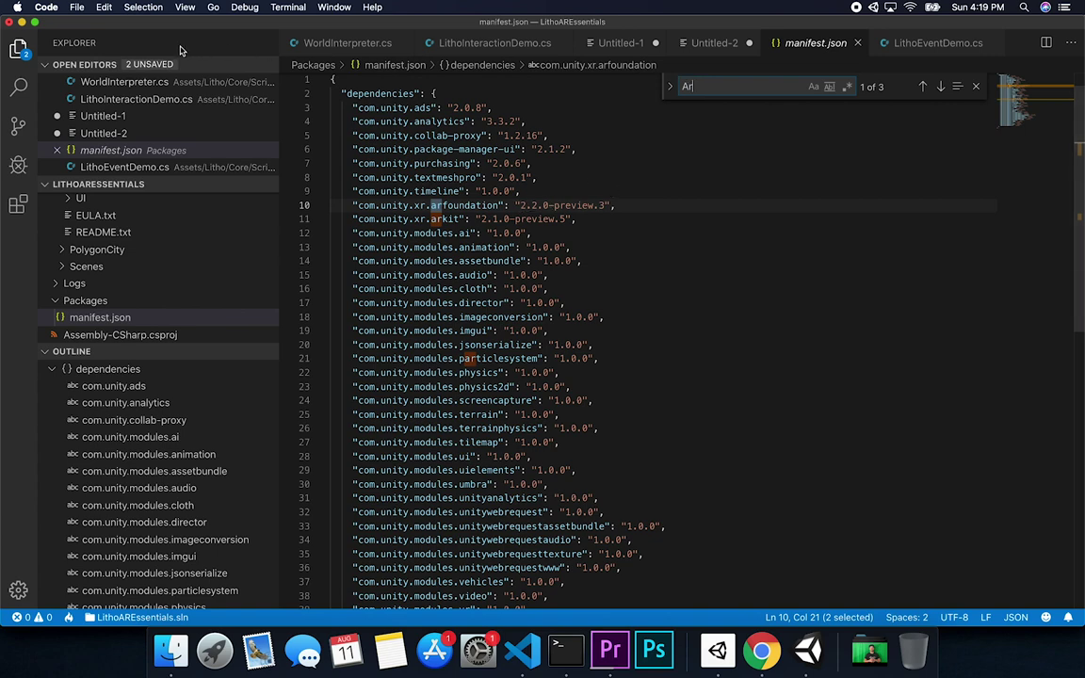
{"action": "left_click", "coordinate": [22, 22]}
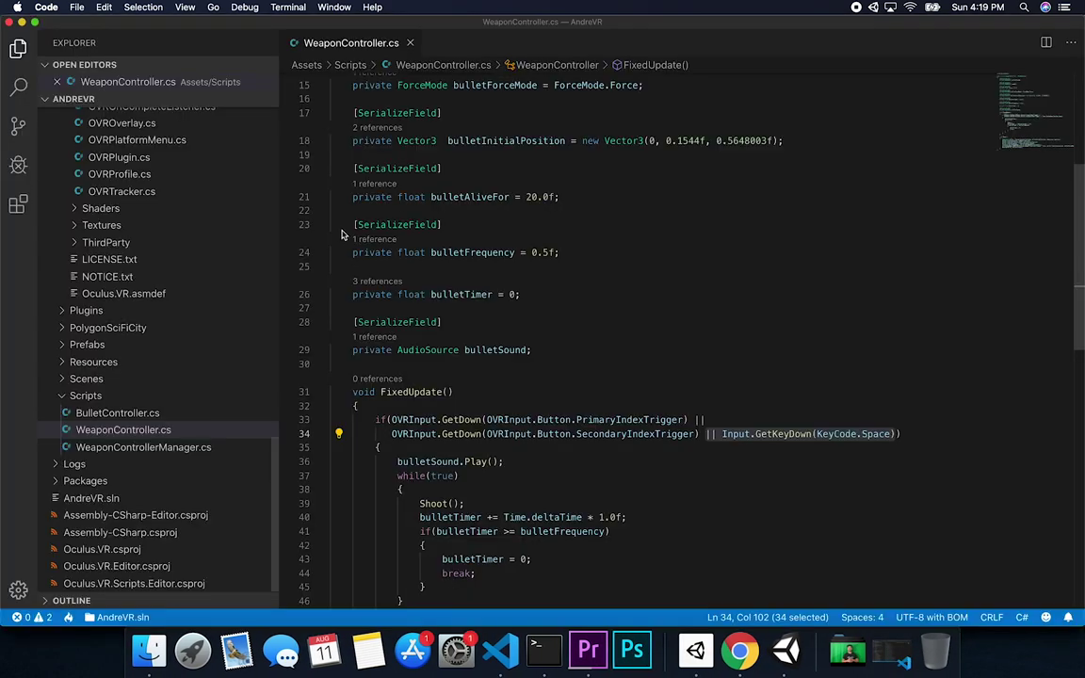
Step: Switch back to Unity and close the Package Manager
{"action": "key", "text": "super+Tab"}
{"action": "key", "text": "super+Tab"}
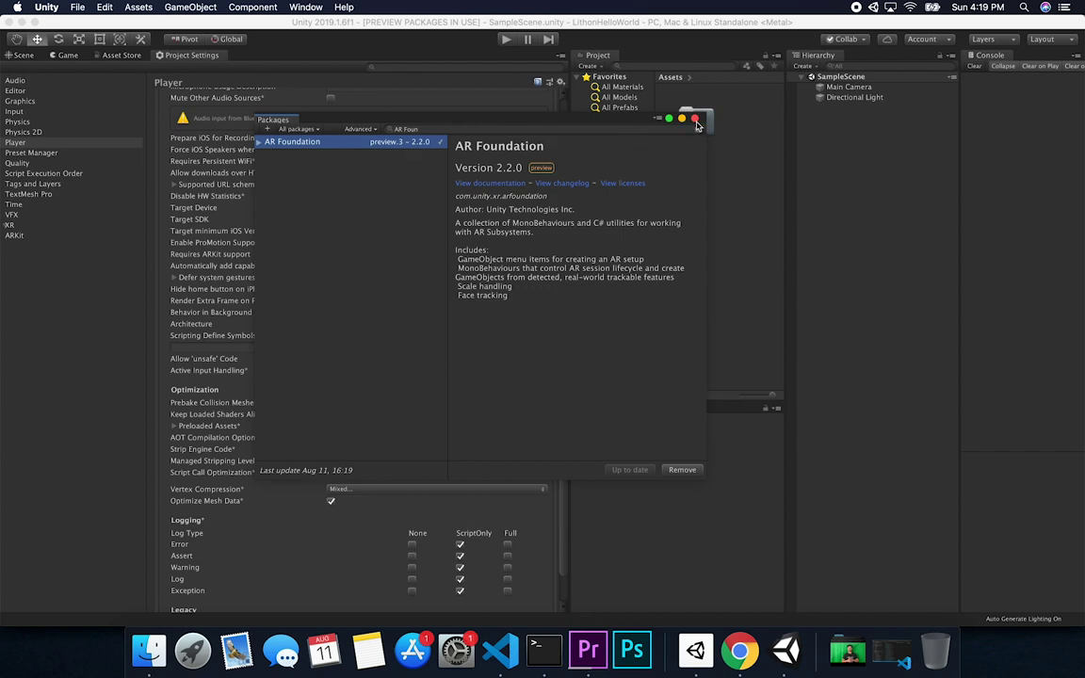
{"action": "left_click", "coordinate": [694, 118]}
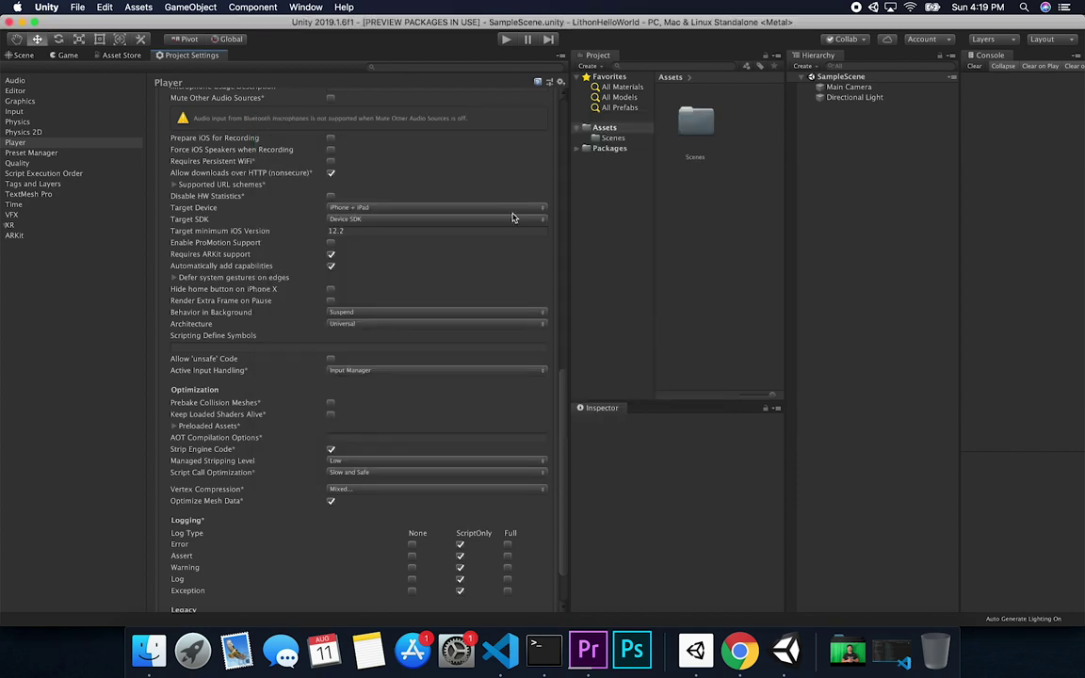
Step: Return to the setup documentation in Chrome and read the section on importing the Litho Unity package
{"action": "key", "text": "super+Tab"}
{"action": "key", "text": "super+Tab"}
{"action": "key", "text": "super+Tab"}
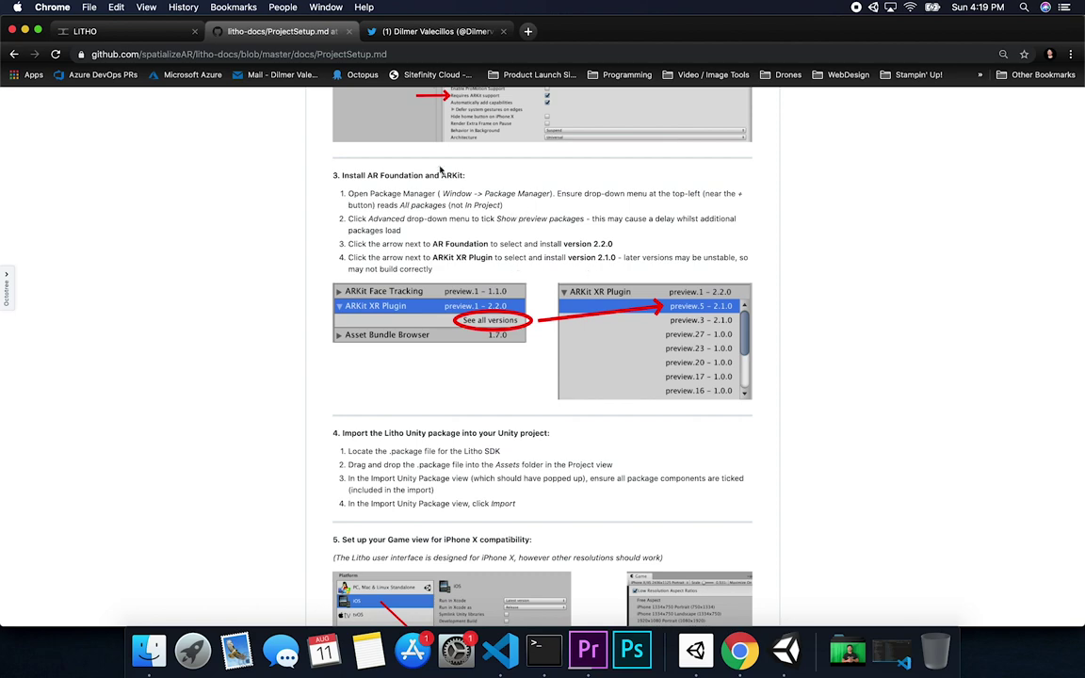
{"action": "scroll", "coordinate": [608, 330], "scroll_direction": "down", "scroll_amount": 5}
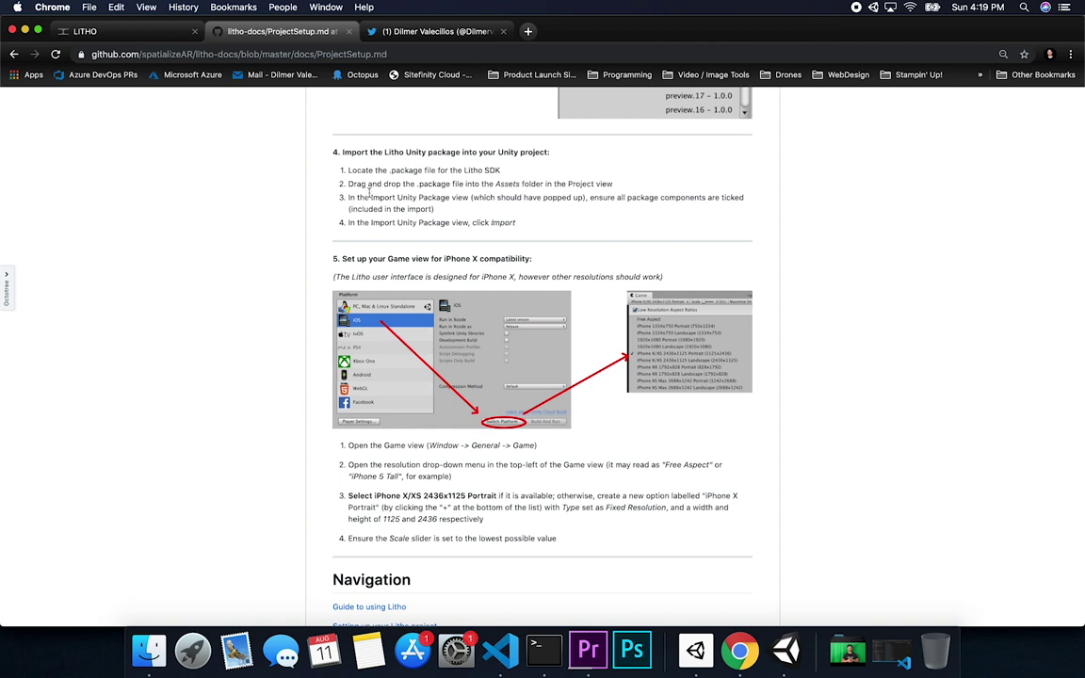
Step: Open litho-beta-2019-08-07-v0-3-1.unitypackage from the Downloads folder in Finder to load it into the Unity project
{"action": "left_click", "coordinate": [149, 647]}
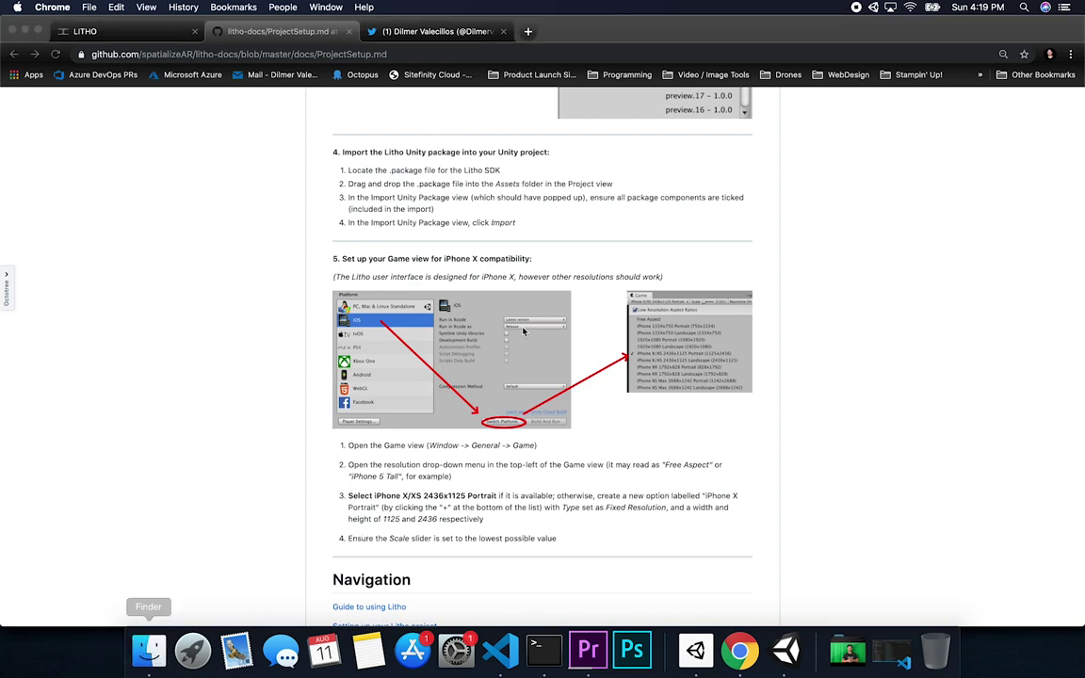
{"action": "left_click", "coordinate": [491, 384]}
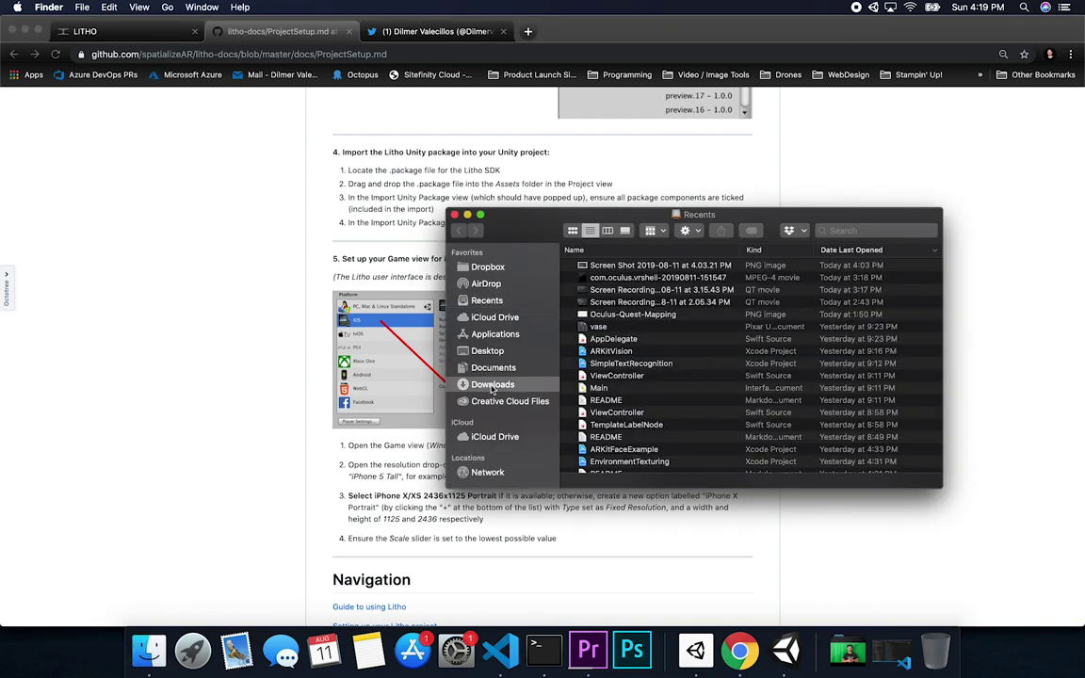
{"action": "scroll", "coordinate": [698, 405], "scroll_direction": "down", "scroll_amount": 10}
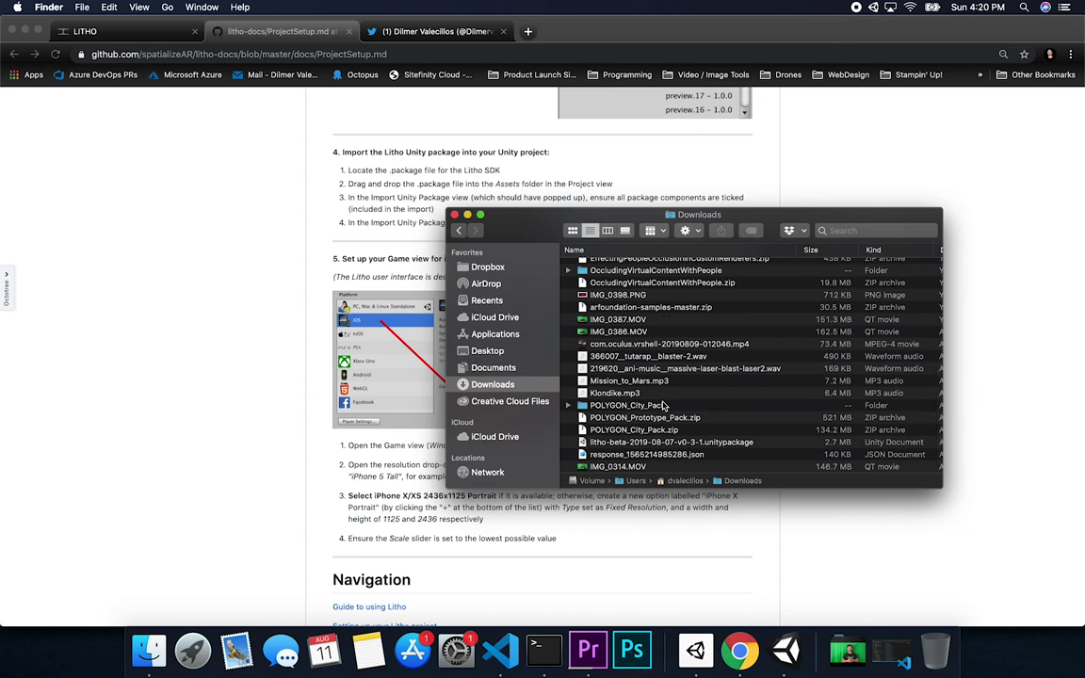
{"action": "scroll", "coordinate": [656, 352], "scroll_direction": "up", "scroll_amount": 3}
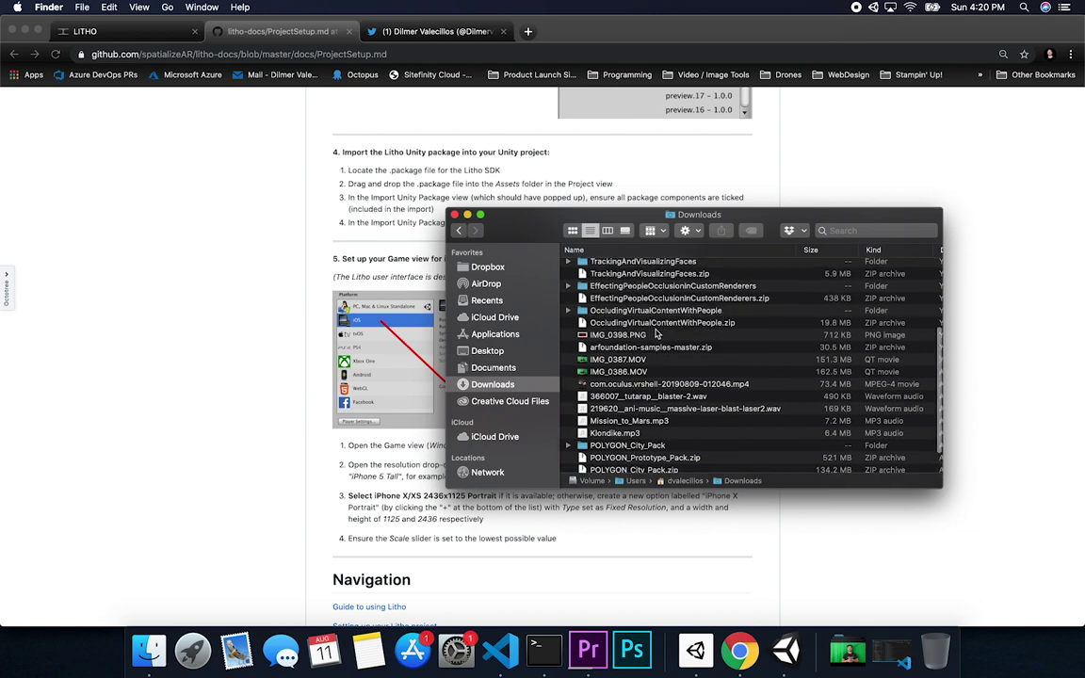
{"action": "left_click", "coordinate": [656, 352]}
{"action": "scroll", "coordinate": [698, 438], "scroll_direction": "down", "scroll_amount": 3}
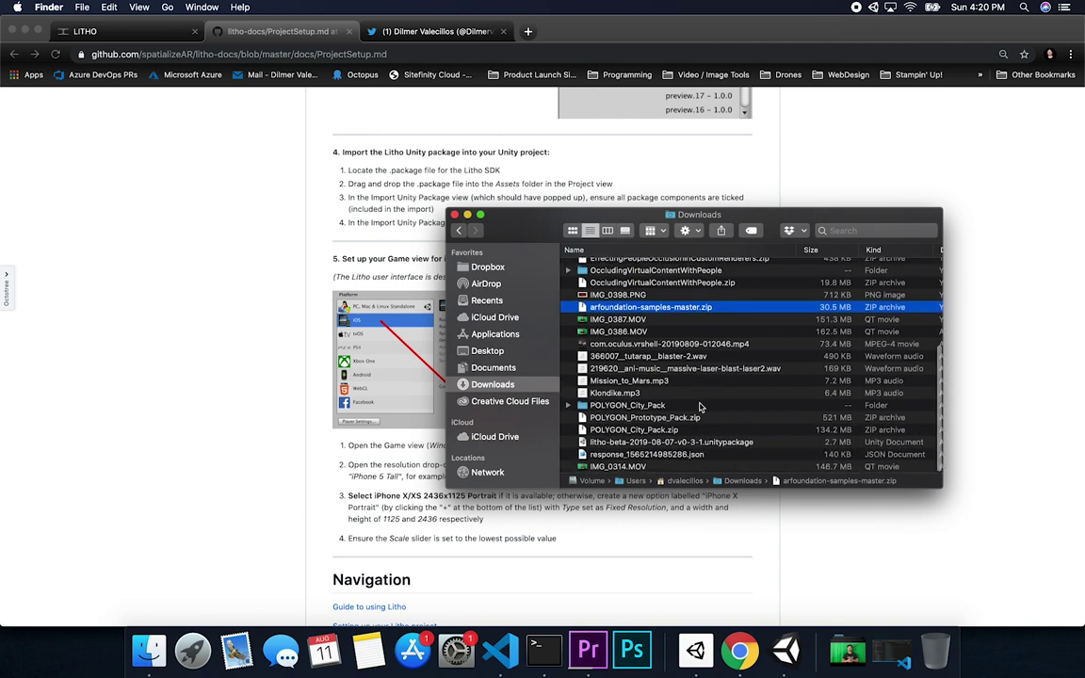
{"action": "left_click", "coordinate": [654, 442]}
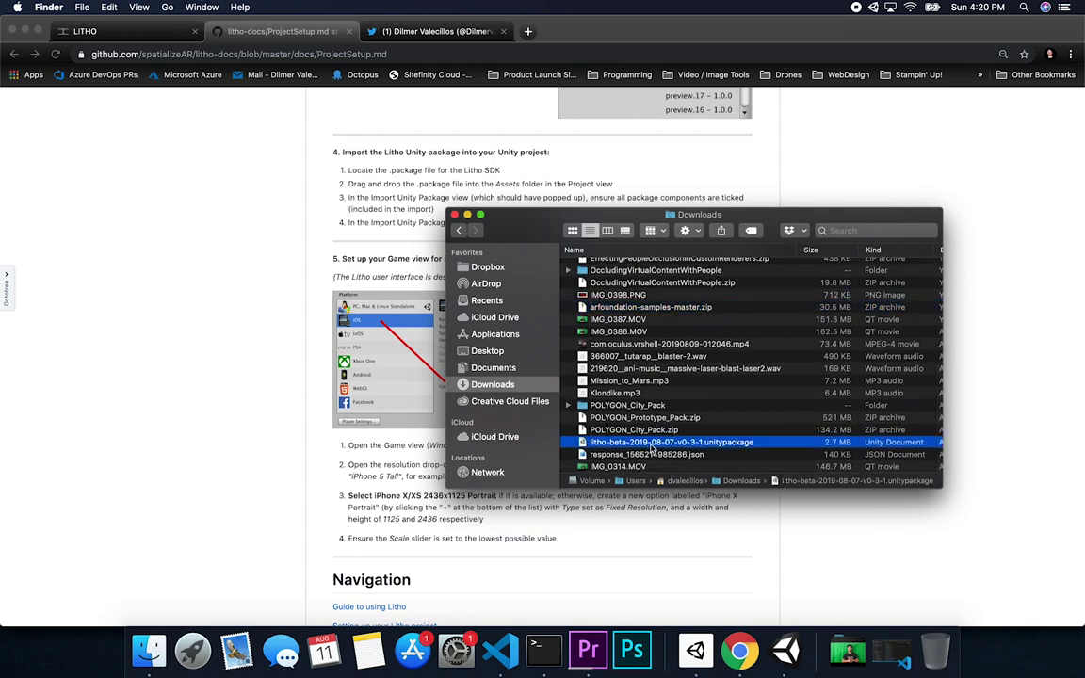
{"action": "double_click", "coordinate": [650, 445]}
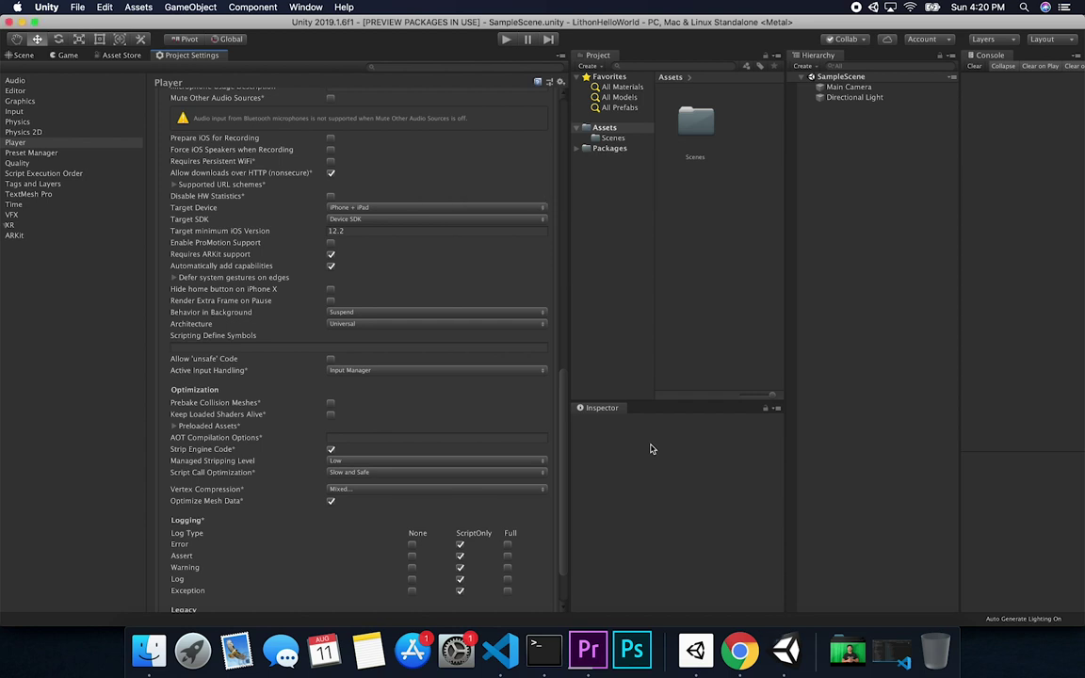
Step: Review the Litho package contents and import all of its components into the project
{"action": "left_click_drag", "start_coordinate": [101, 25], "coordinate": [214, 26]}
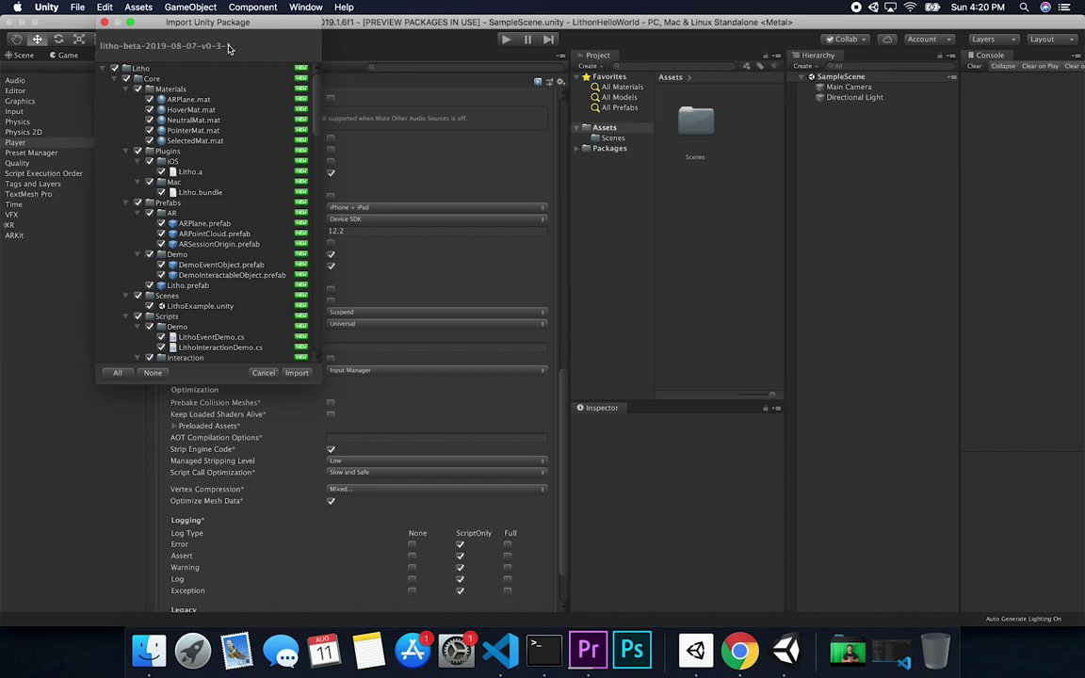
{"action": "scroll", "coordinate": [211, 327], "scroll_direction": "down", "scroll_amount": 10}
{"action": "scroll", "coordinate": [211, 326], "scroll_direction": "up", "scroll_amount": 10}
{"action": "left_click", "coordinate": [295, 373]}
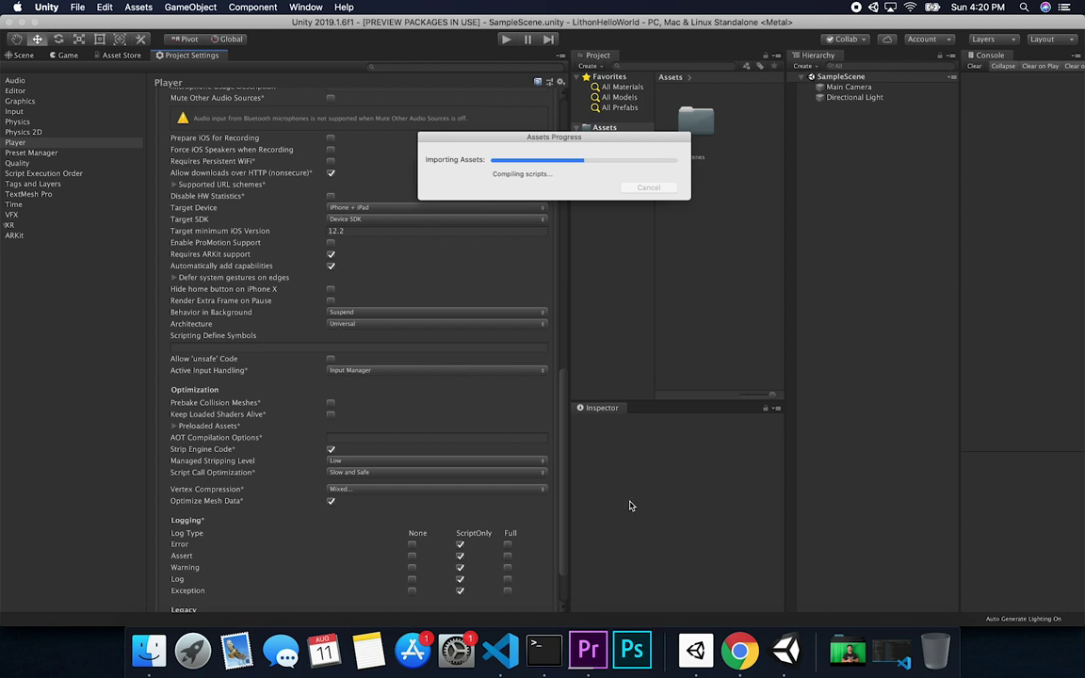
Step: Switch to Chrome and read the setup documentation's section on configuring the Game view for iPhone X compatibility
{"action": "left_click", "coordinate": [740, 650]}
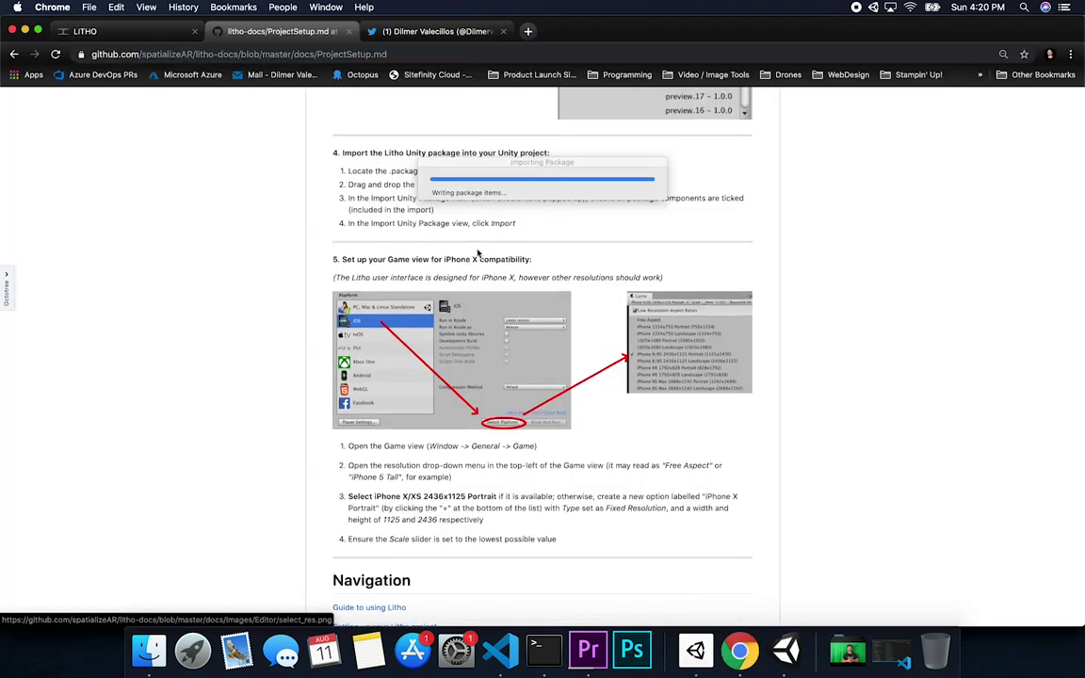
{"action": "scroll", "coordinate": [376, 254], "scroll_direction": "up", "scroll_amount": 3}
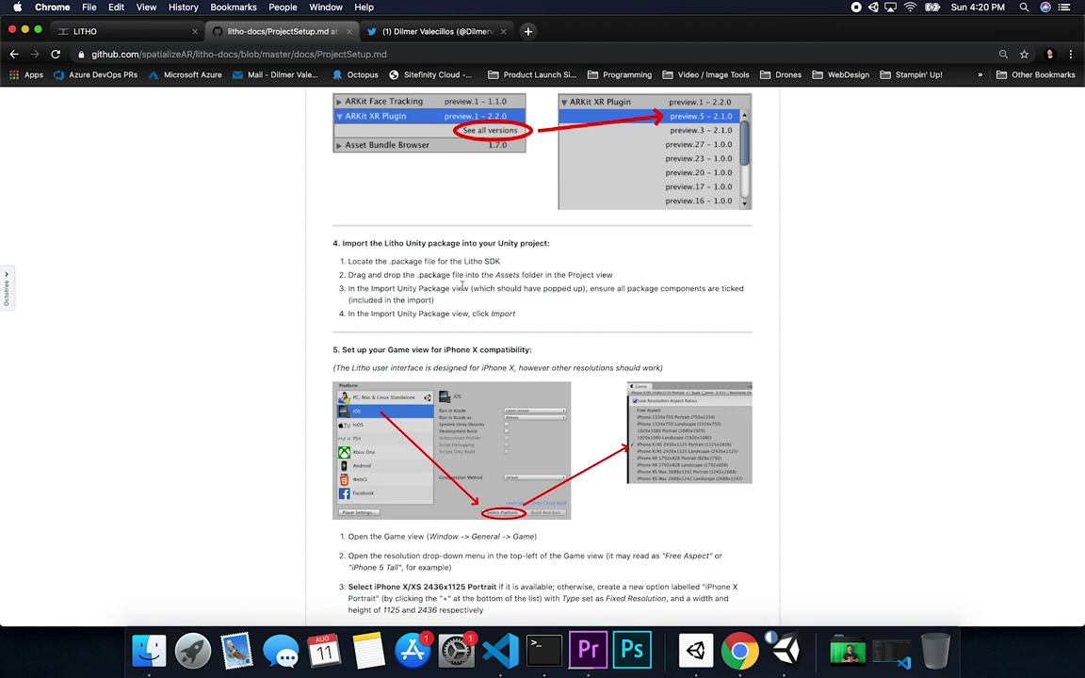
{"action": "scroll", "coordinate": [410, 313], "scroll_direction": "down", "scroll_amount": 5}
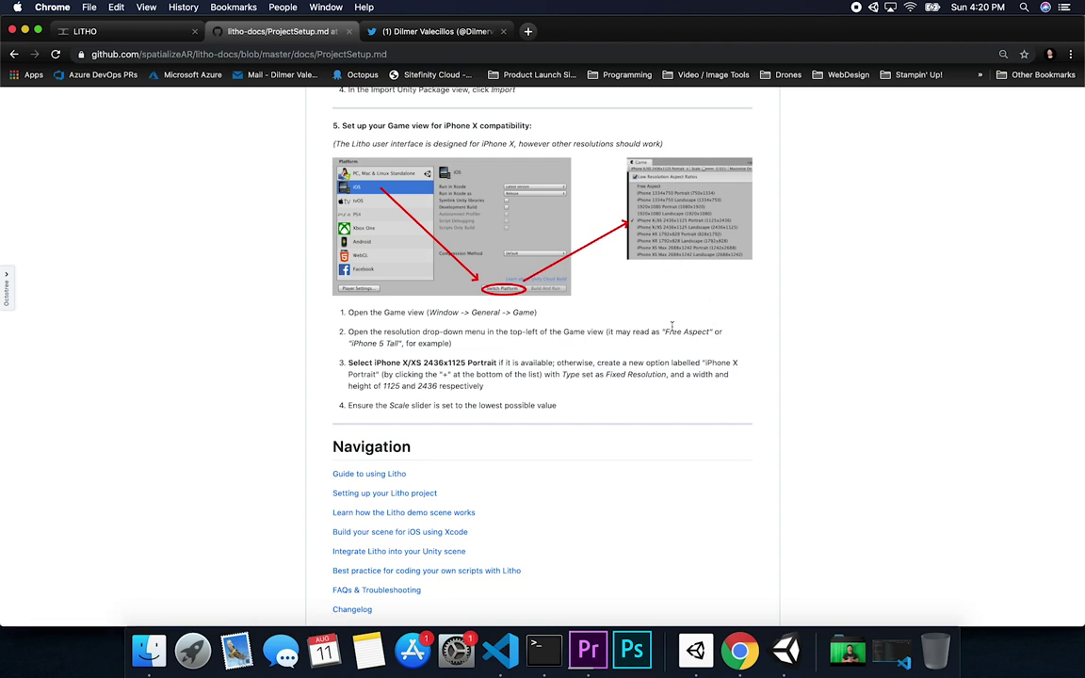
Step: Switch back to Unity, show the Game view, and open the Litho/Core/Scenes folder in the project assets
{"action": "key", "text": "super+Tab"}
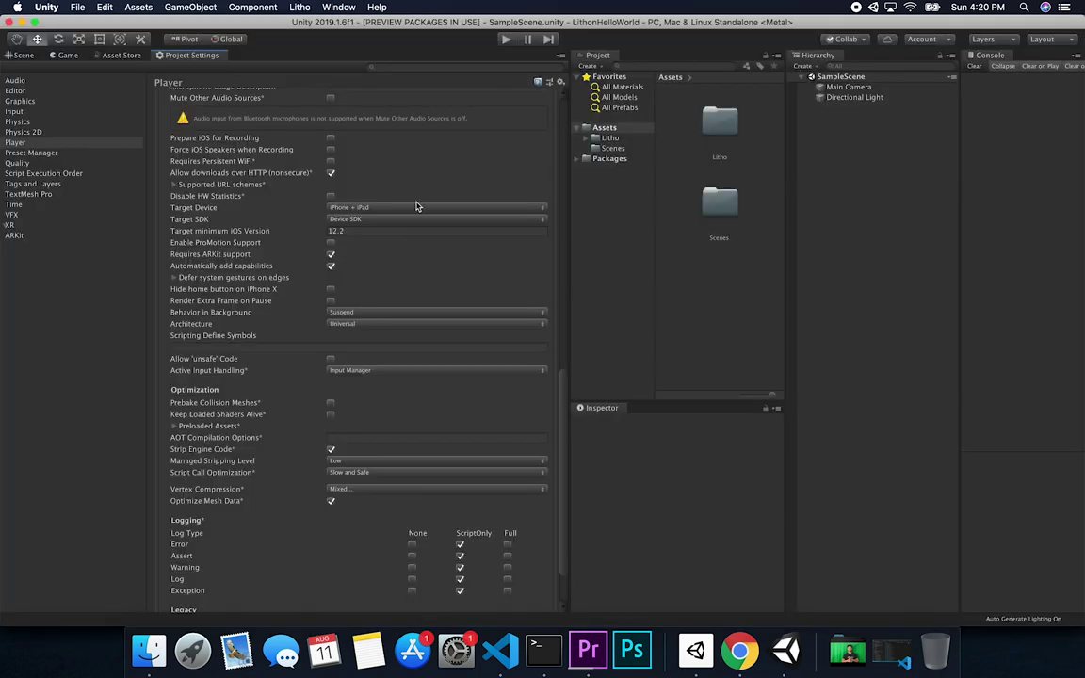
{"action": "left_click", "coordinate": [59, 55]}
{"action": "left_click", "coordinate": [608, 138]}
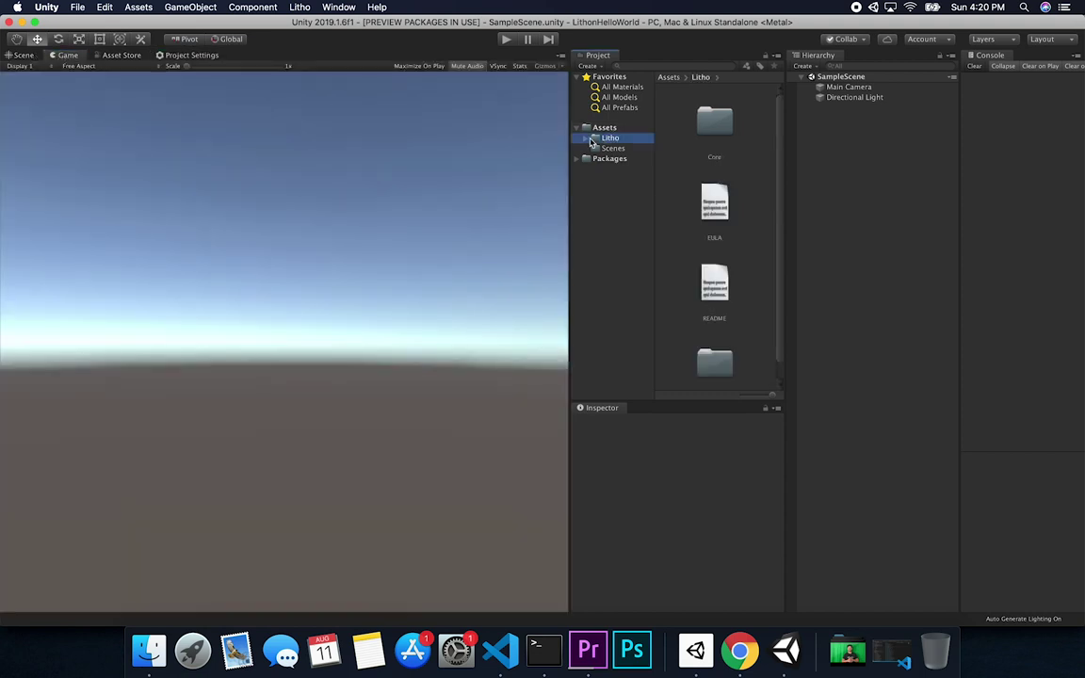
{"action": "left_click", "coordinate": [585, 138]}
{"action": "left_click", "coordinate": [595, 149]}
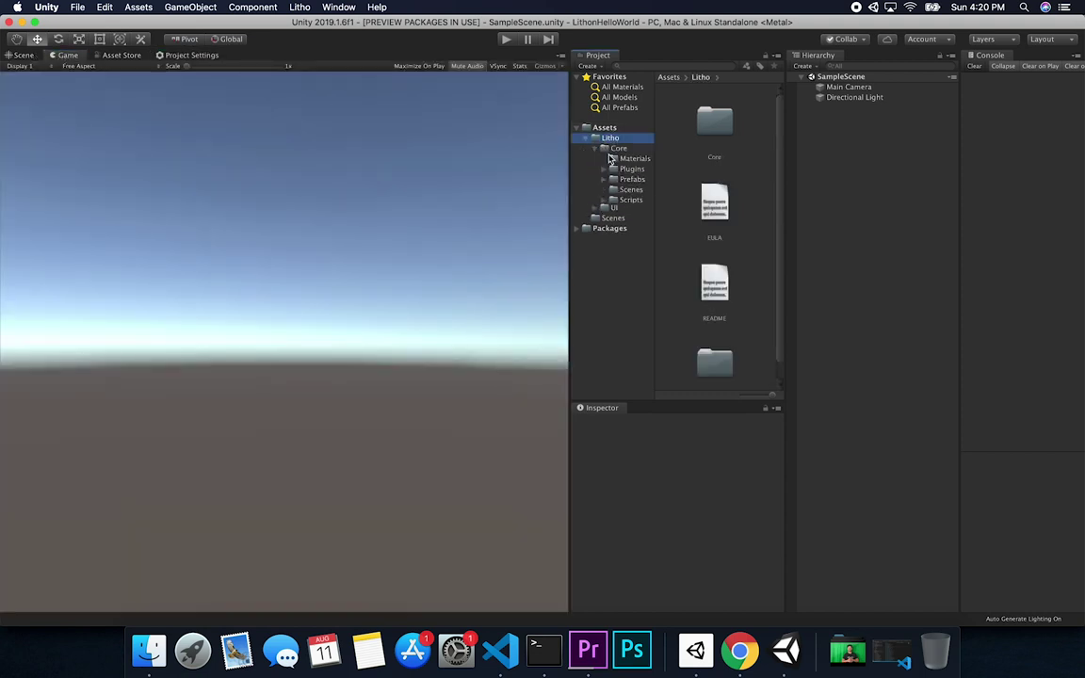
{"action": "left_click", "coordinate": [627, 189]}
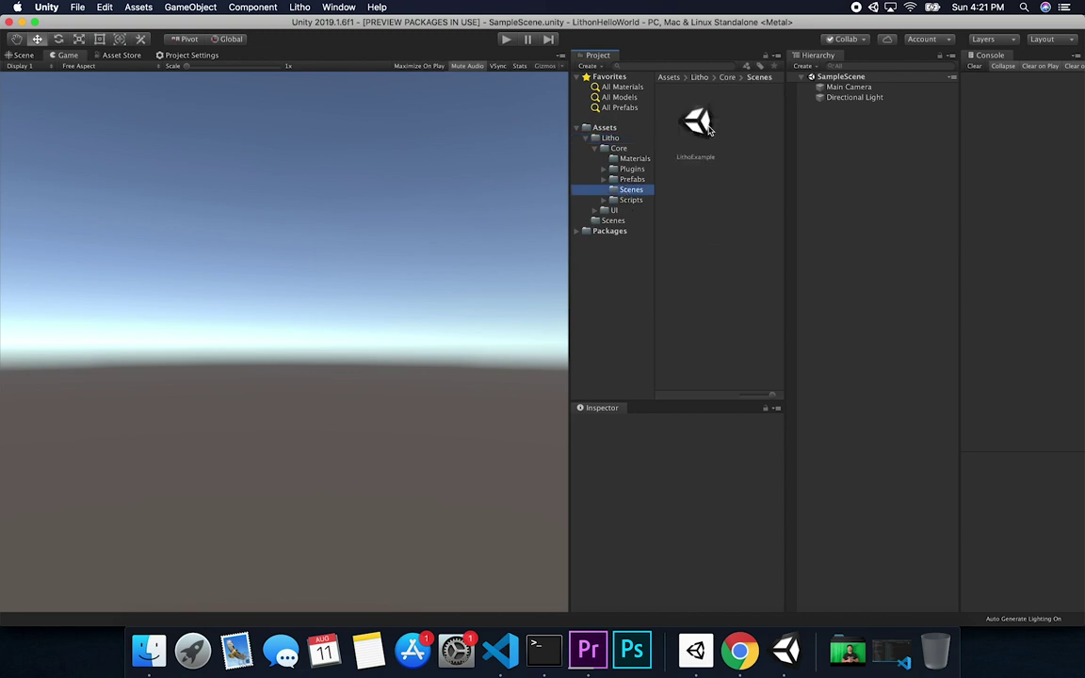
Step: Switch the project's build platform to iOS in the Build Settings
{"action": "left_click", "coordinate": [77, 7]}
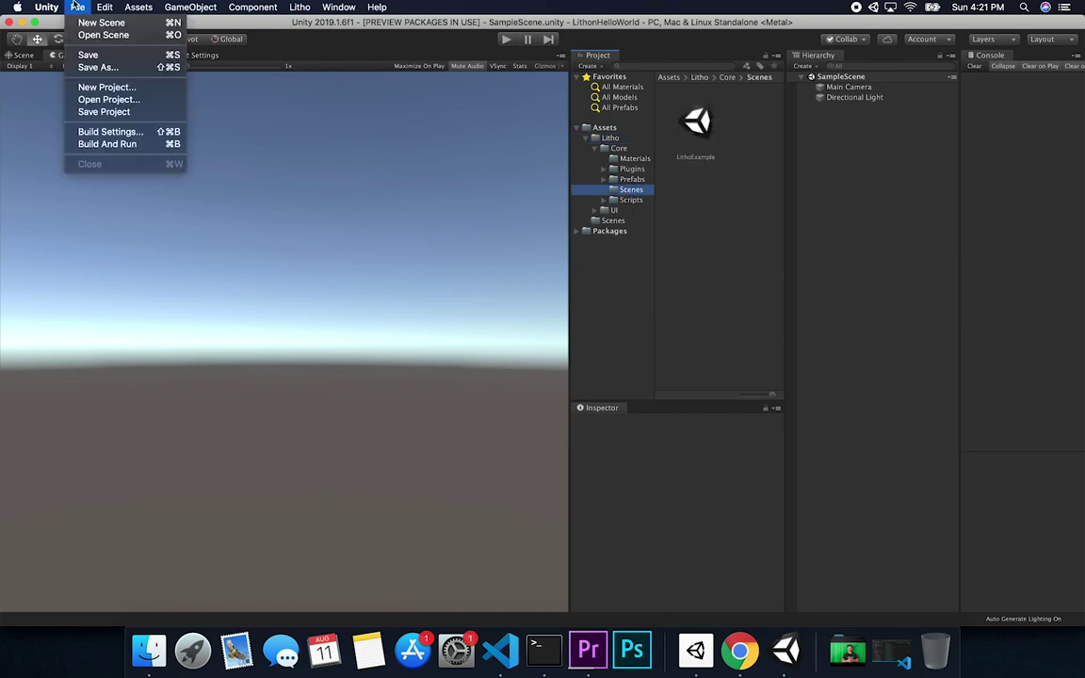
{"action": "left_click", "coordinate": [83, 131]}
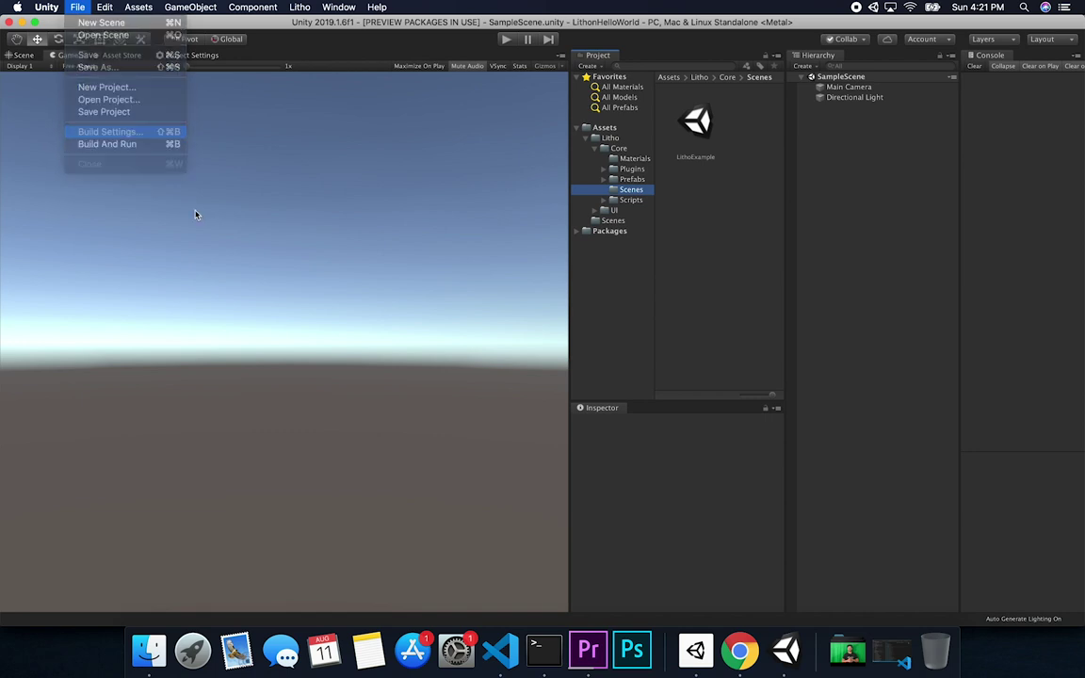
{"action": "left_click_drag", "start_coordinate": [117, 79], "coordinate": [130, 133]}
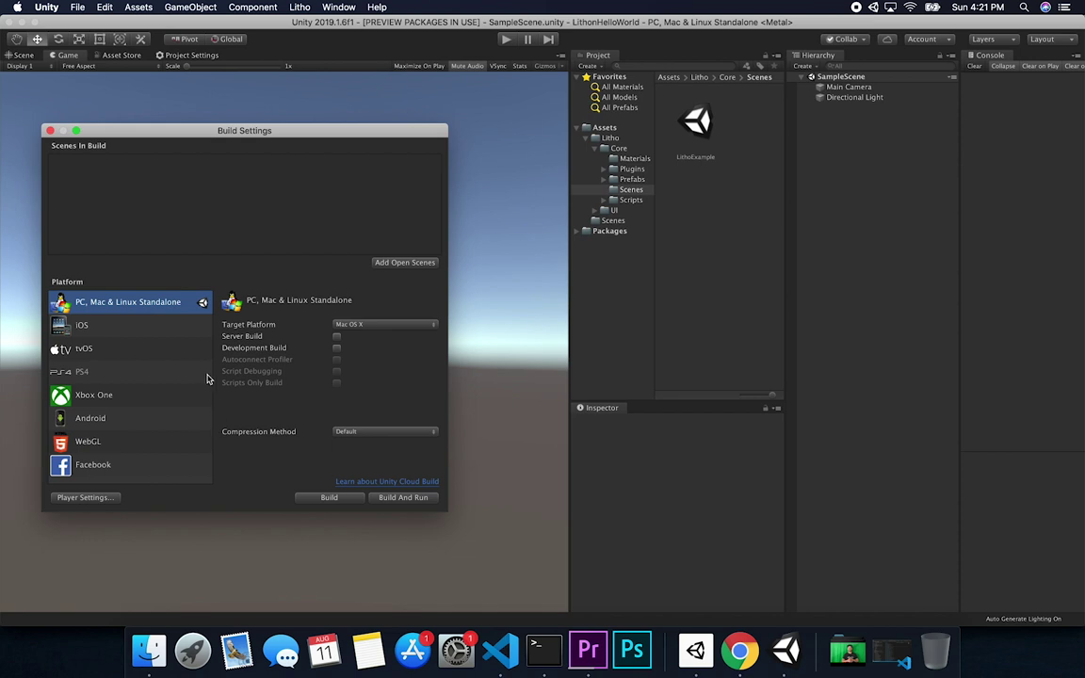
{"action": "left_click", "coordinate": [188, 327]}
{"action": "key", "text": "super+Tab"}
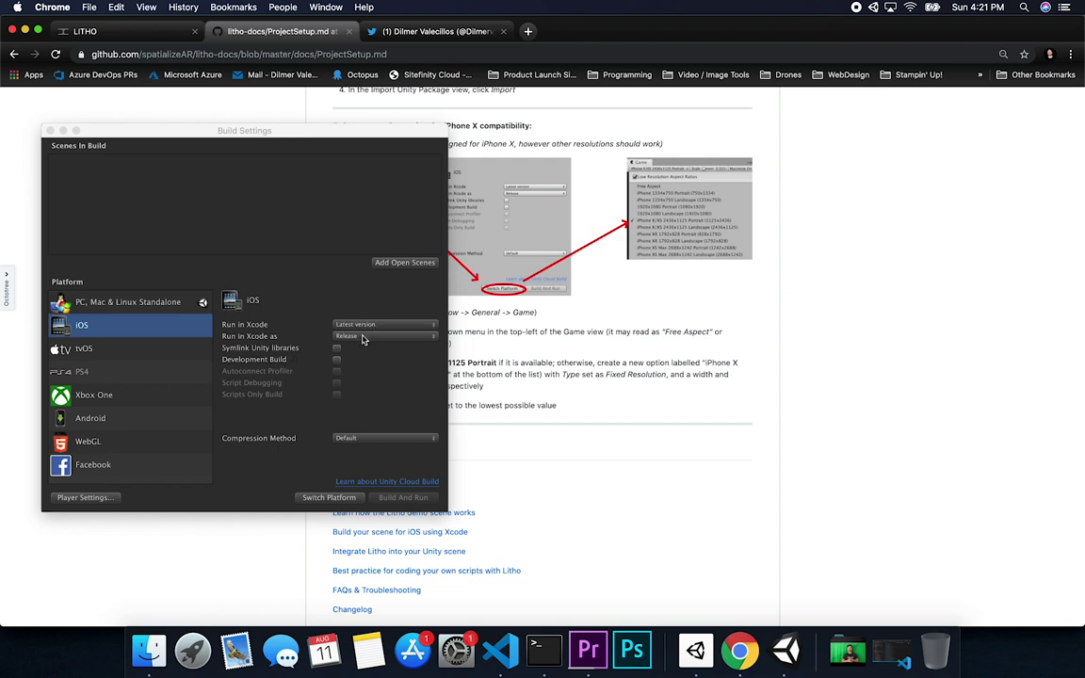
{"action": "left_click", "coordinate": [318, 505]}
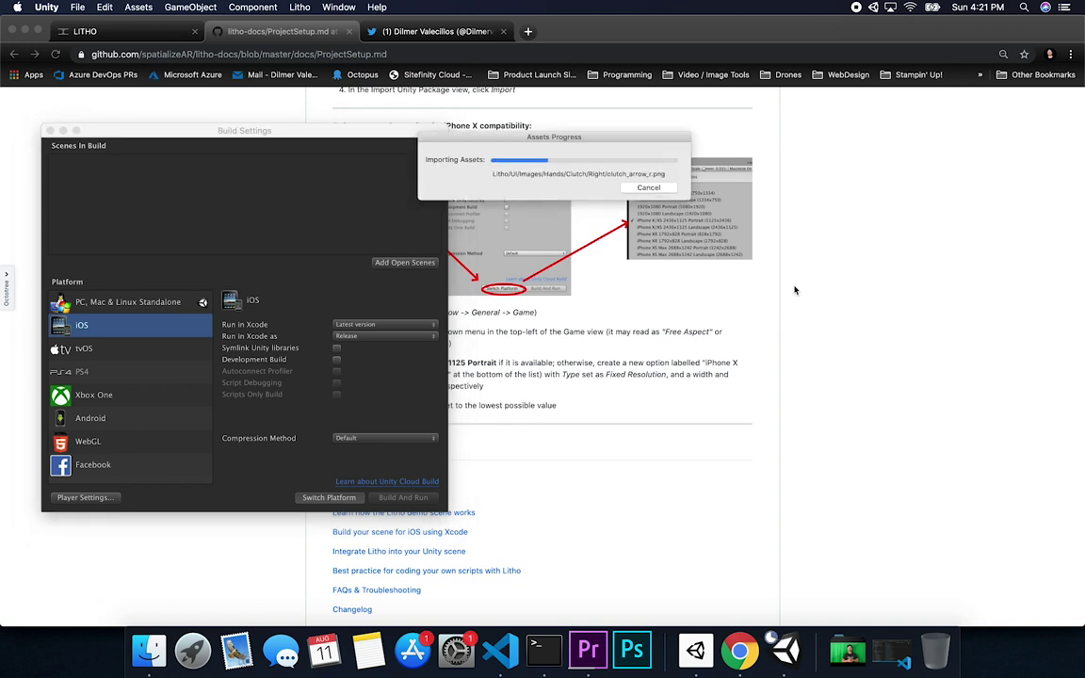
Step: Return to the documentation in Chrome and read the instructions on the iPhone X/XS Game view resolution and Scale slider
{"action": "left_click", "coordinate": [617, 358]}
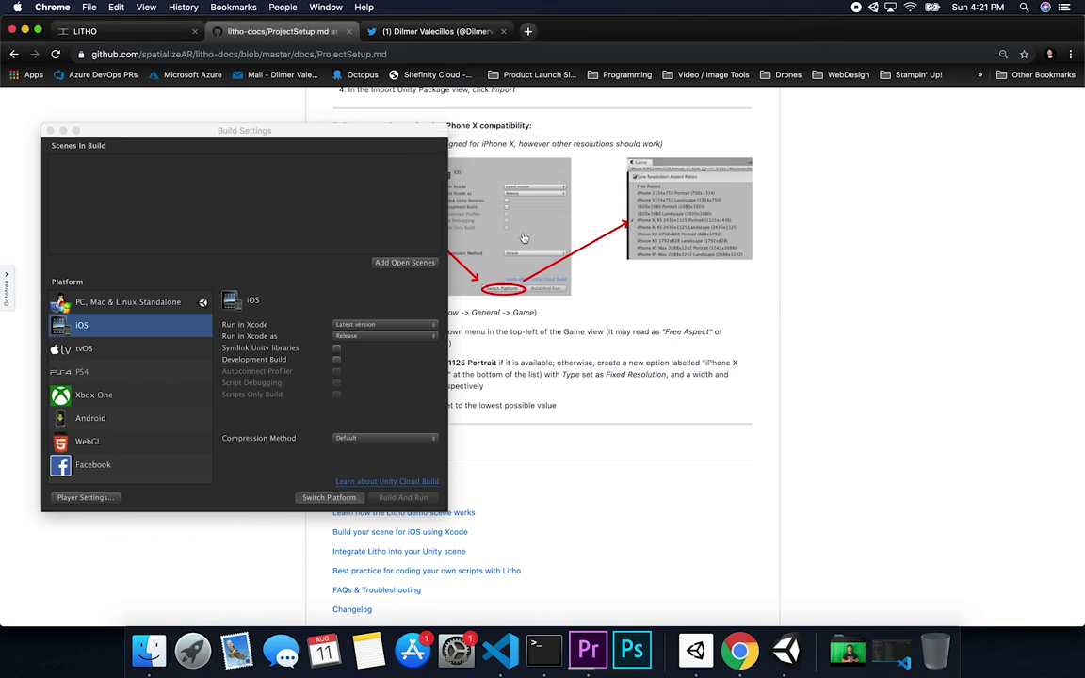
{"action": "scroll", "coordinate": [619, 423], "scroll_direction": "down", "scroll_amount": 3}
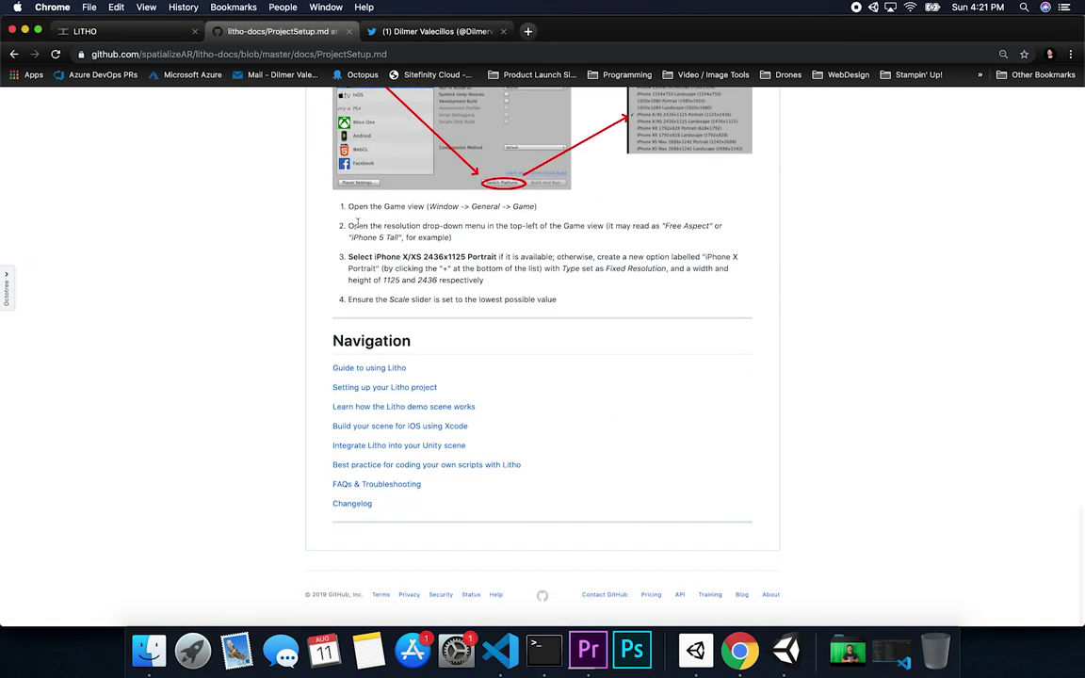
{"action": "left_click_drag", "start_coordinate": [349, 254], "coordinate": [439, 281]}
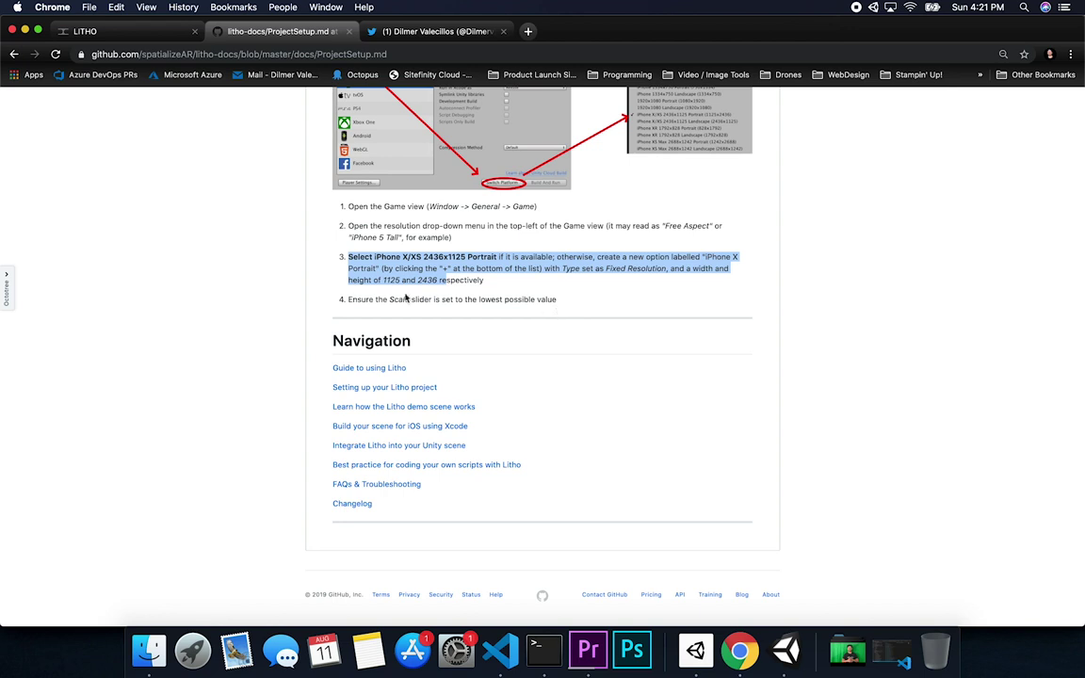
{"action": "left_click_drag", "start_coordinate": [349, 299], "coordinate": [431, 300]}
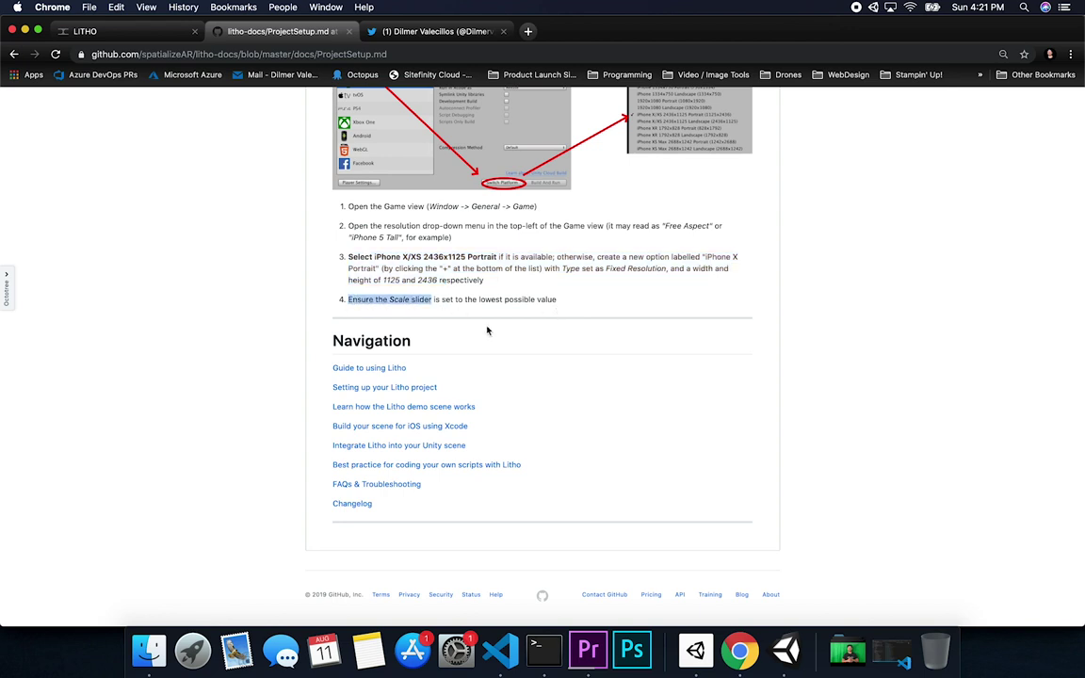
{"action": "scroll", "coordinate": [487, 328], "scroll_direction": "up", "scroll_amount": 1}
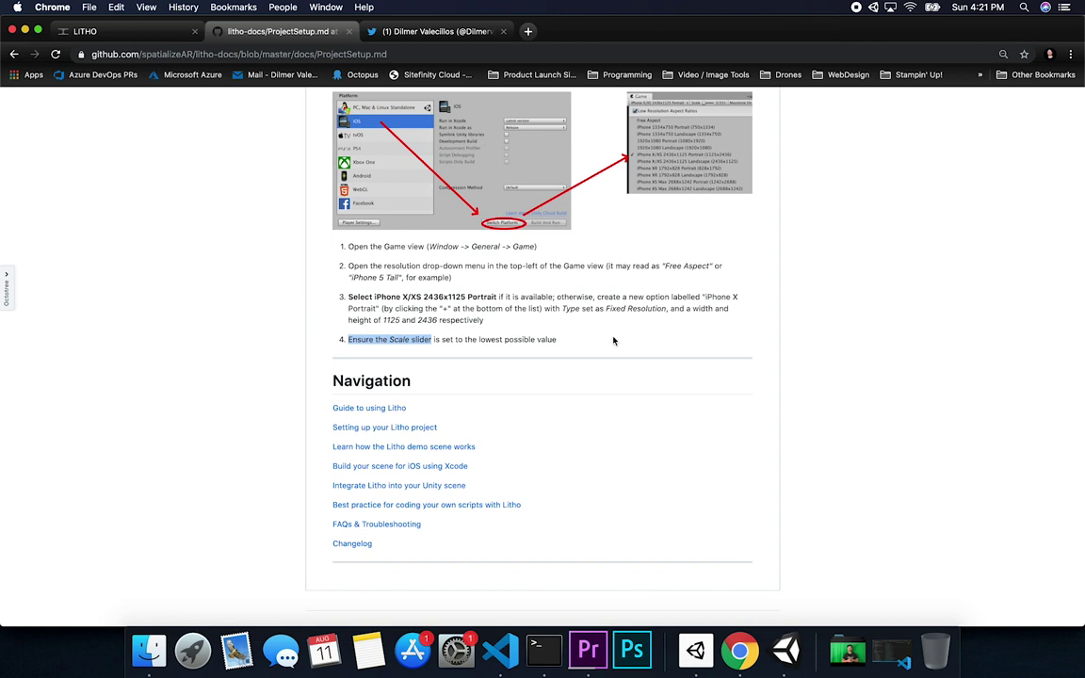
{"action": "scroll", "coordinate": [613, 341], "scroll_direction": "up", "scroll_amount": 1}
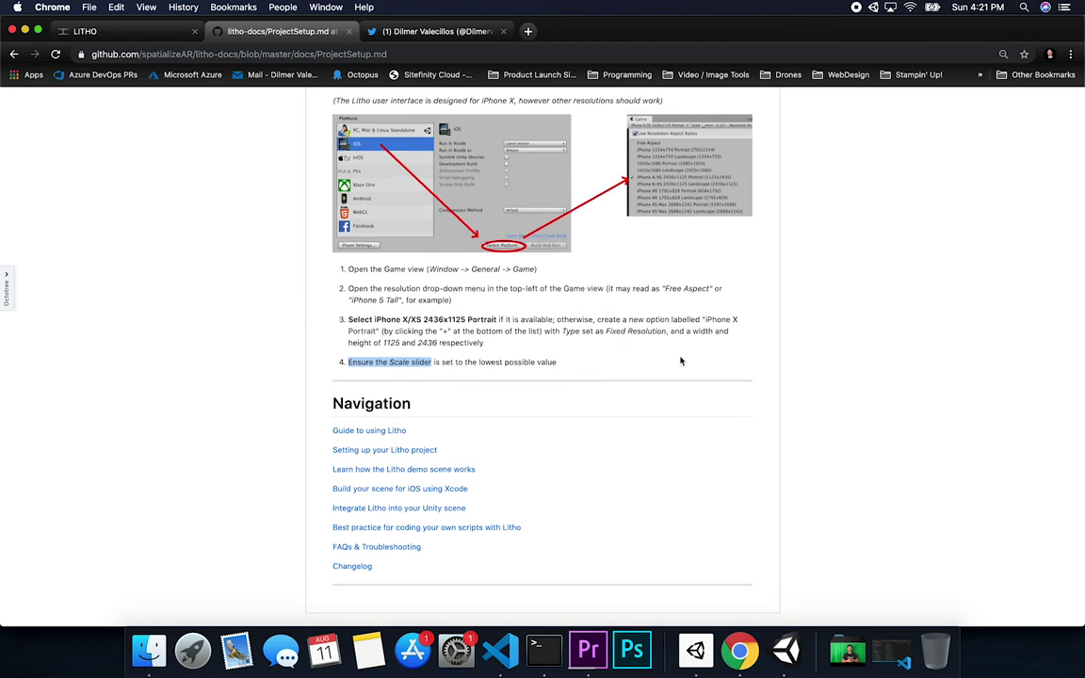
Step: In Unity, close the Build Settings and set the Game view to iPhone X/XS 2436x1125 Portrait with the lowest scale
{"action": "key", "text": "super+Tab"}
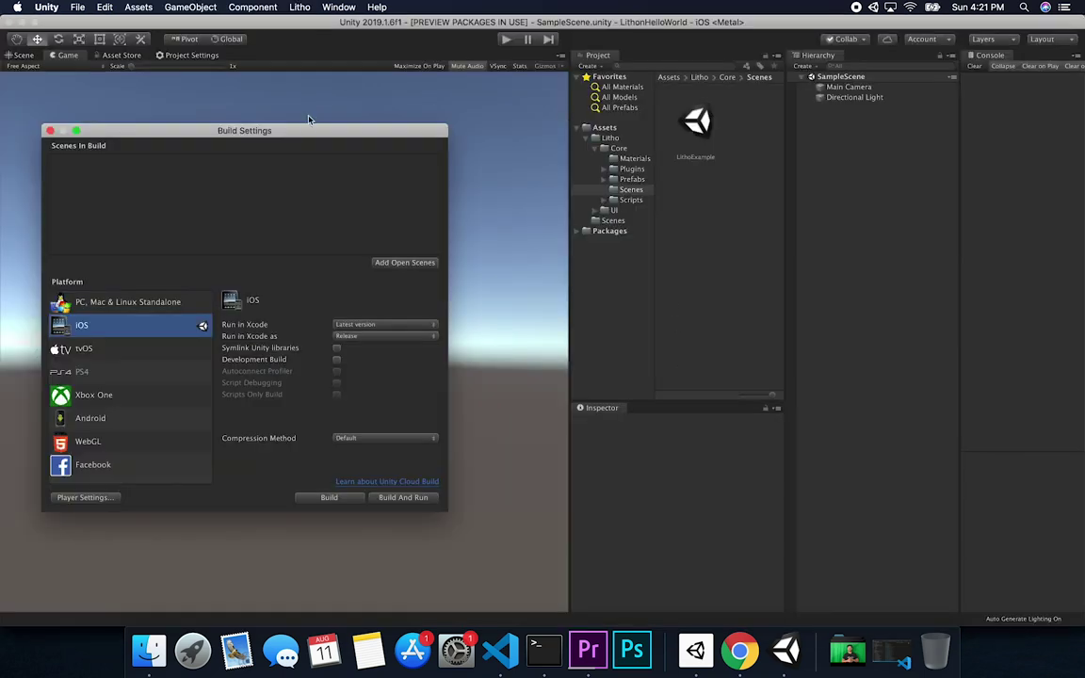
{"action": "left_click", "coordinate": [51, 131]}
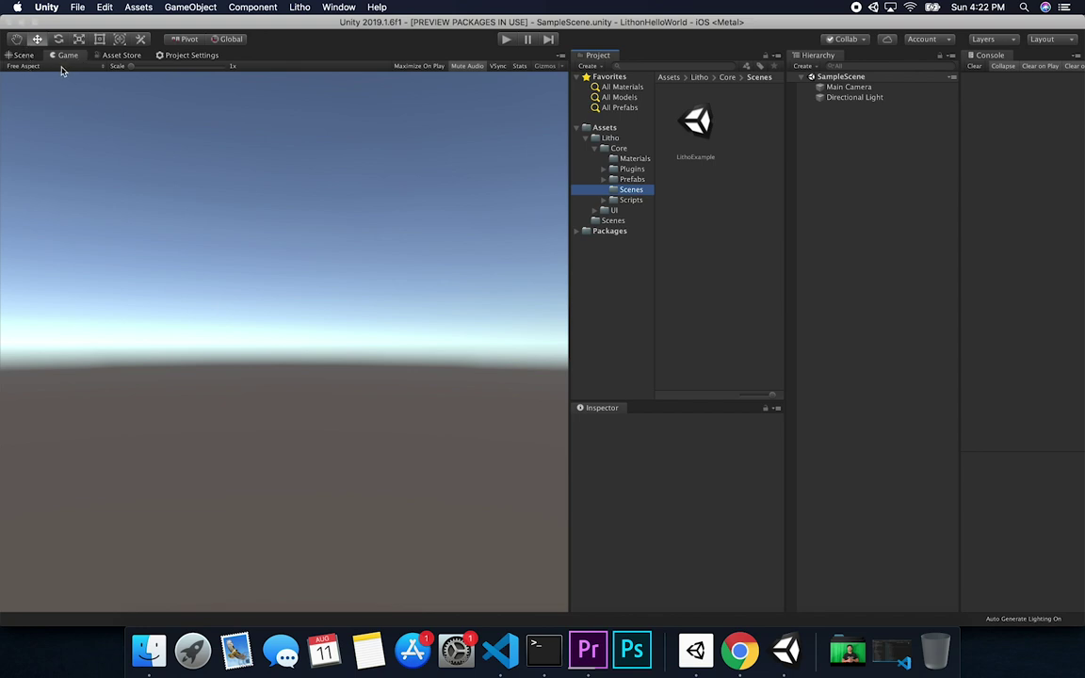
{"action": "left_click", "coordinate": [62, 67]}
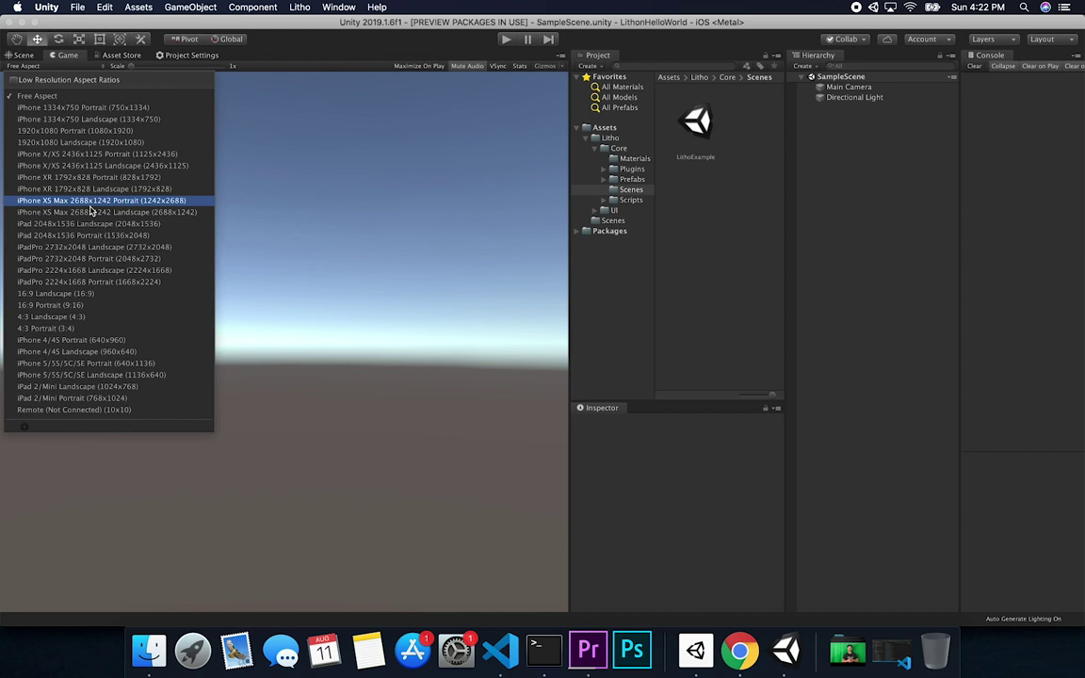
{"action": "left_click", "coordinate": [92, 155]}
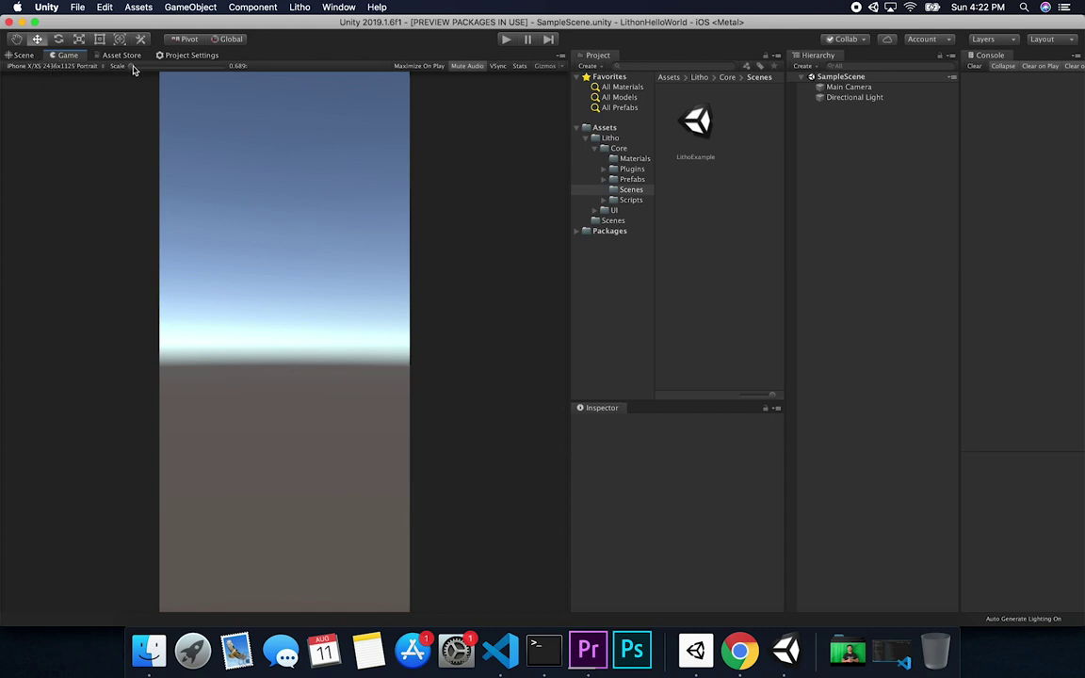
{"action": "mouse_move", "coordinate": [122, 66]}
{"action": "left_mouse_down"}
{"action": "mouse_move", "coordinate": [230, 79]}
{"action": "mouse_move", "coordinate": [146, 64]}
{"action": "mouse_move", "coordinate": [209, 60]}
{"action": "mouse_move", "coordinate": [131, 81]}
{"action": "left_mouse_up"}
Step: In Chrome, open the documentation page on how the Litho demo scene works and read the example scene instructions
{"action": "key", "text": "super+Tab"}
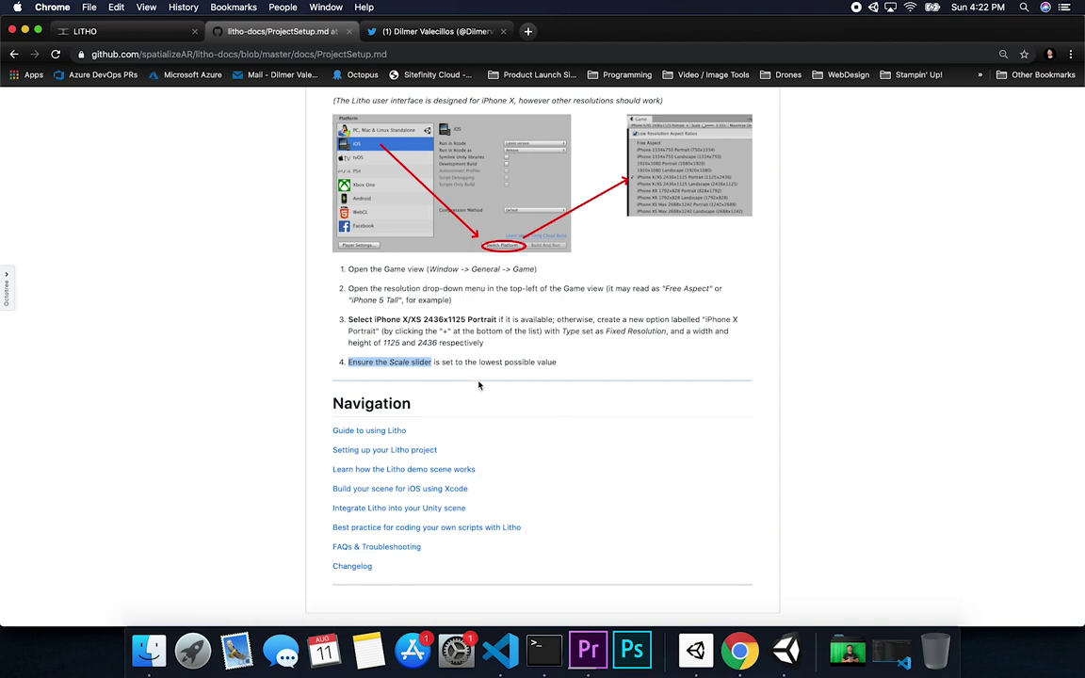
{"action": "scroll", "coordinate": [492, 443], "scroll_direction": "up", "scroll_amount": 2}
{"action": "scroll", "coordinate": [492, 444], "scroll_direction": "down", "scroll_amount": 3}
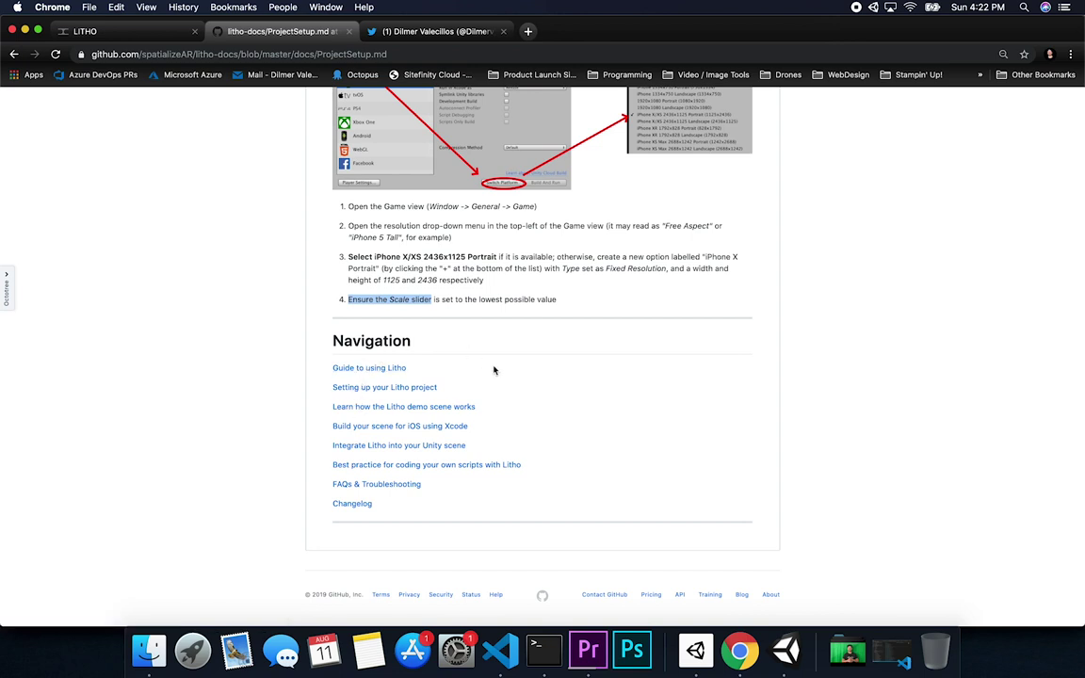
{"action": "left_click", "coordinate": [349, 408]}
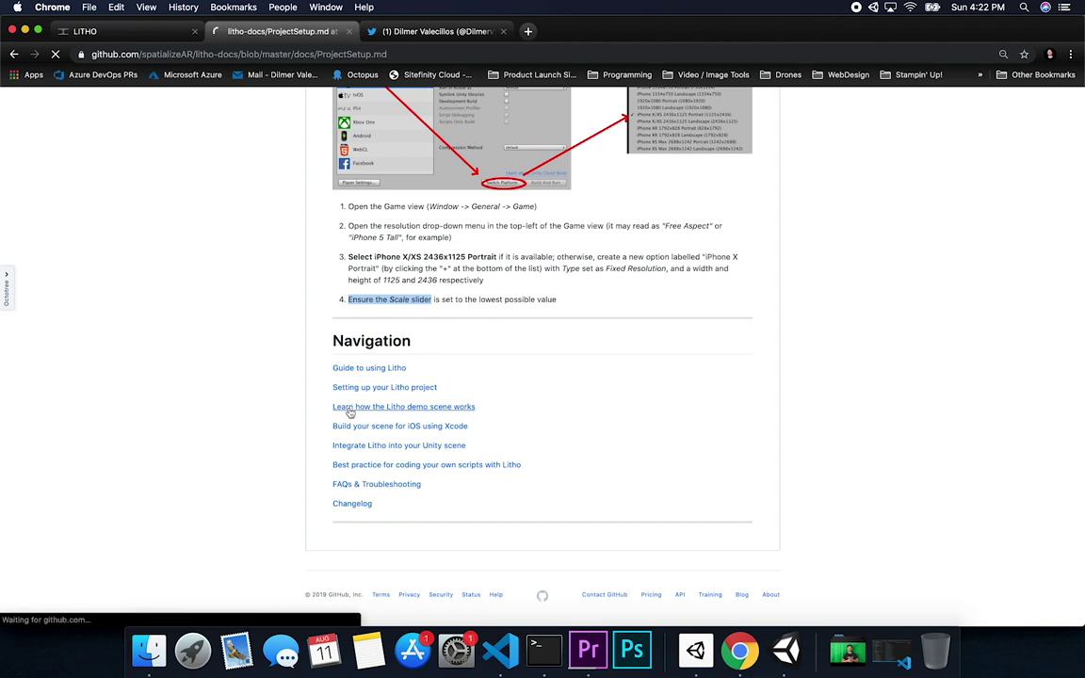
{"action": "scroll", "coordinate": [631, 468], "scroll_direction": "down", "scroll_amount": 10}
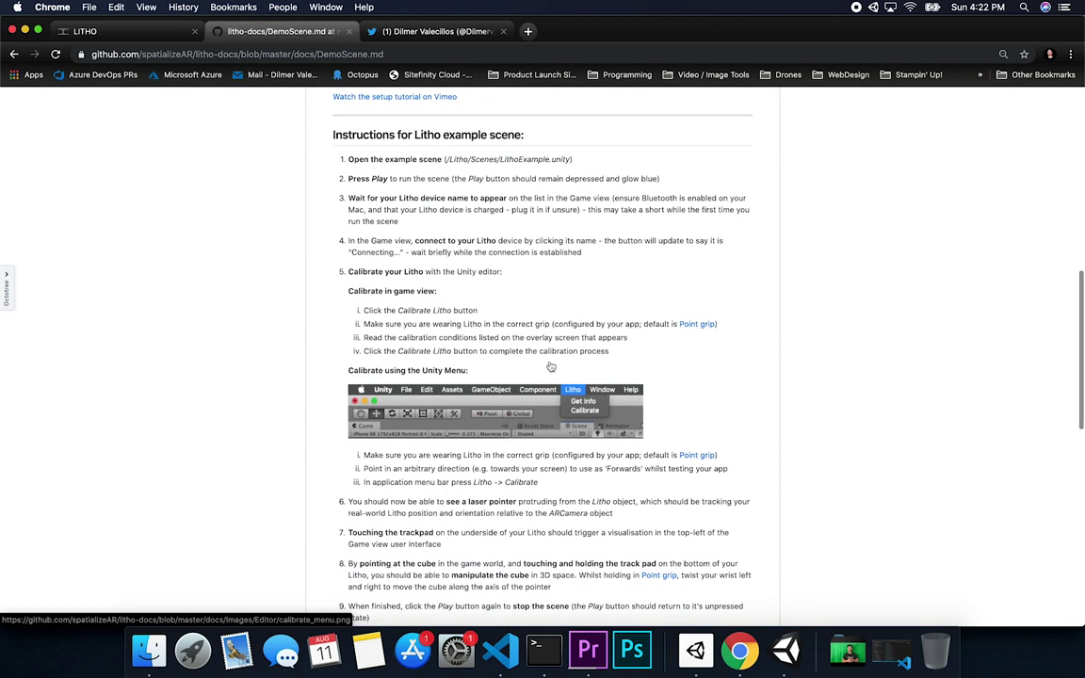
{"action": "scroll", "coordinate": [758, 450], "scroll_direction": "down", "scroll_amount": 4}
Step: Switch back to Unity, open the LithoExample scene, and clear the console
{"action": "key", "text": "super+Tab"}
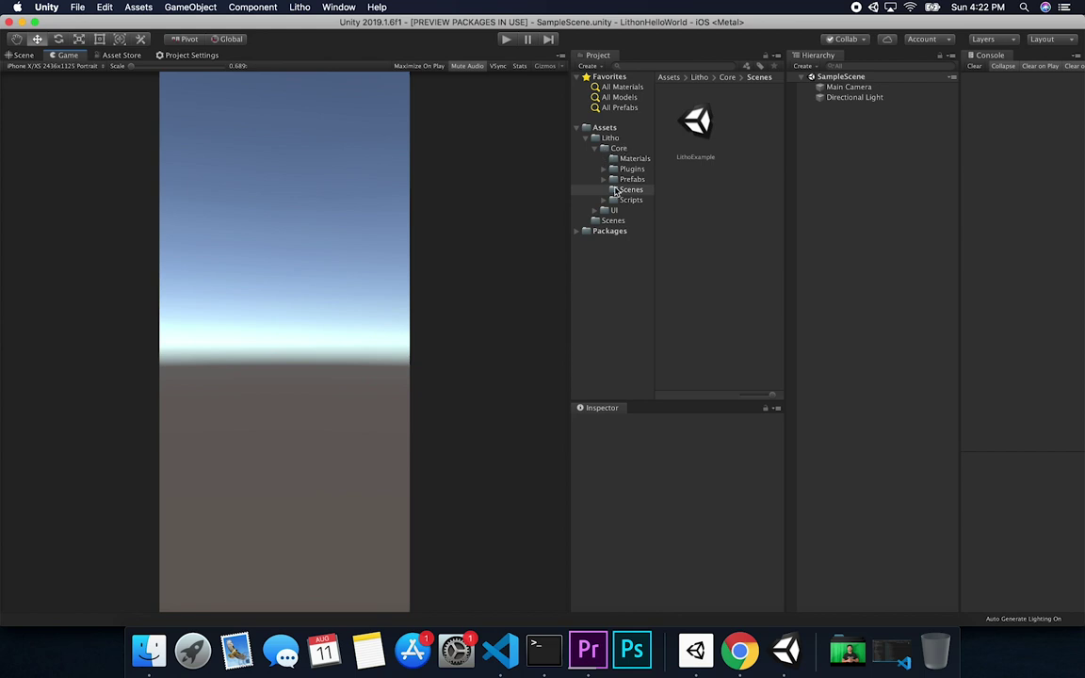
{"action": "left_click", "coordinate": [696, 123]}
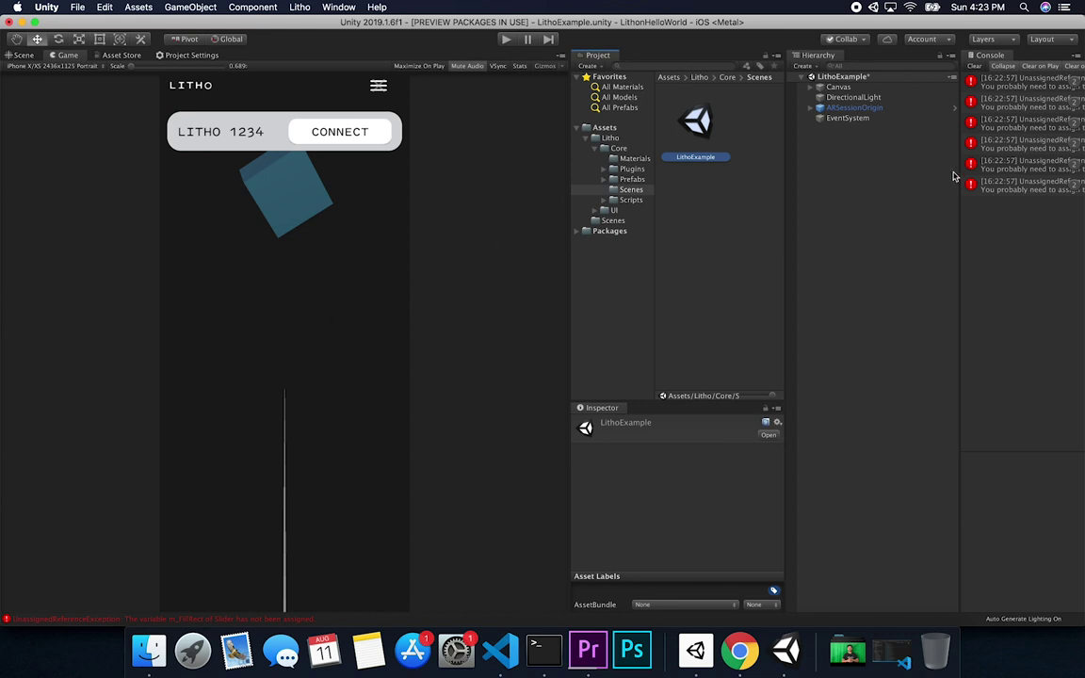
{"action": "left_click", "coordinate": [974, 66]}
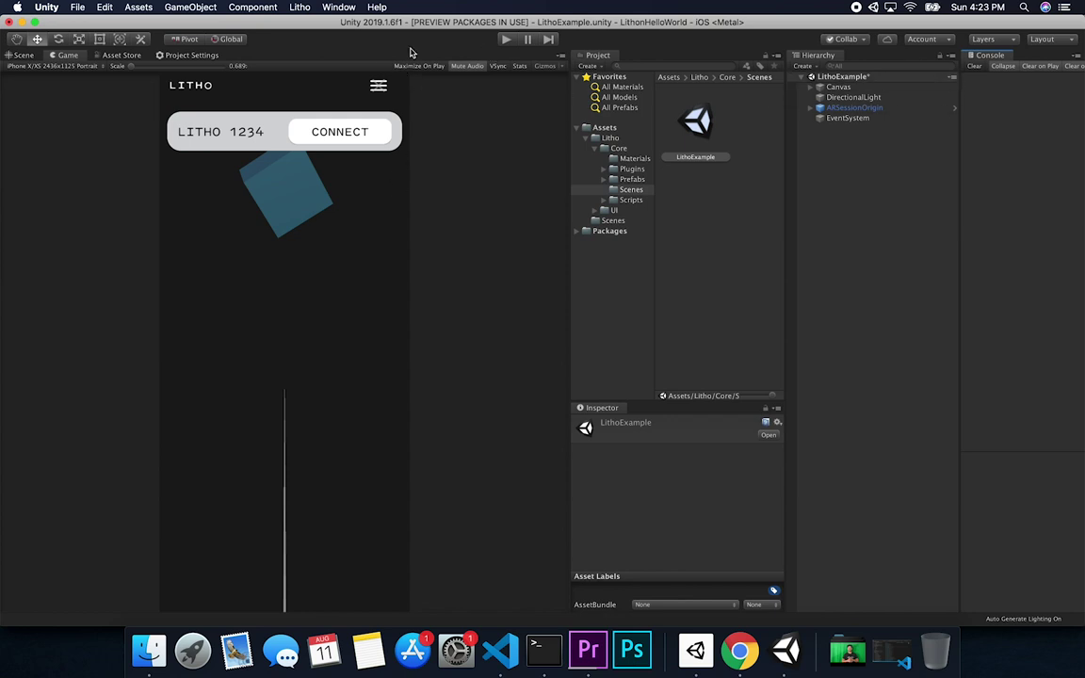
Step: Run the LithoExample scene in Play mode and dismiss the macOS security alerts about Litho.bundle
{"action": "left_click", "coordinate": [505, 41]}
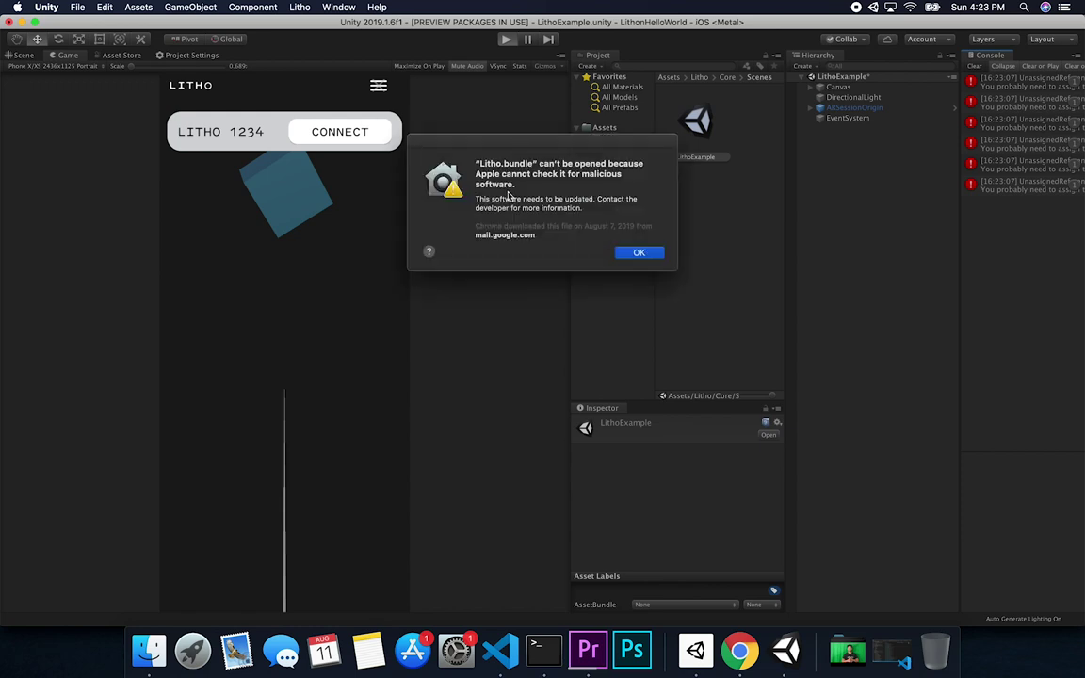
{"action": "left_click", "coordinate": [639, 252]}
{"action": "left_click", "coordinate": [639, 252]}
{"action": "left_click", "coordinate": [640, 254]}
{"action": "left_click", "coordinate": [641, 254]}
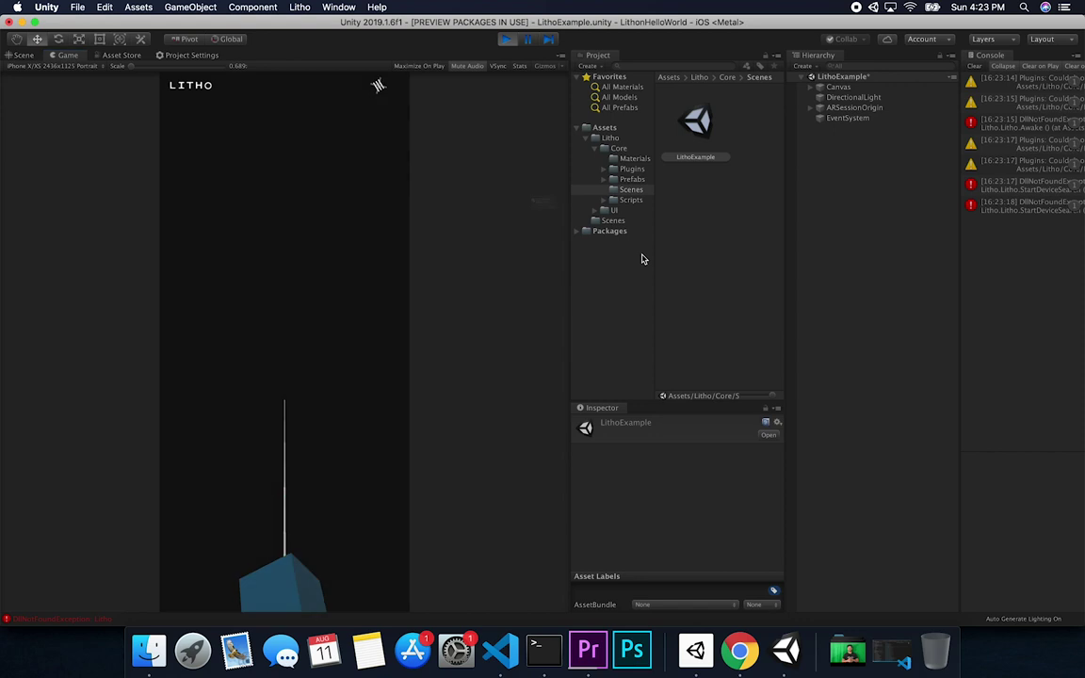
{"action": "left_click", "coordinate": [642, 259]}
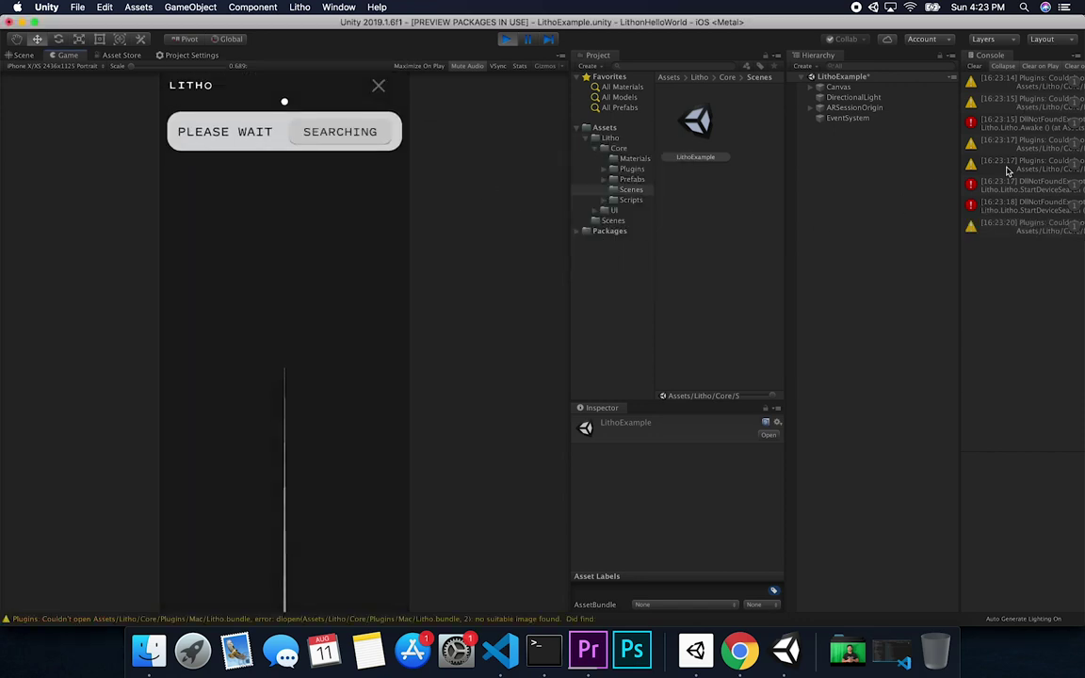
Step: Stop the running scene, dismiss any remaining Litho.bundle alerts, and clear the console
{"action": "left_click", "coordinate": [505, 42]}
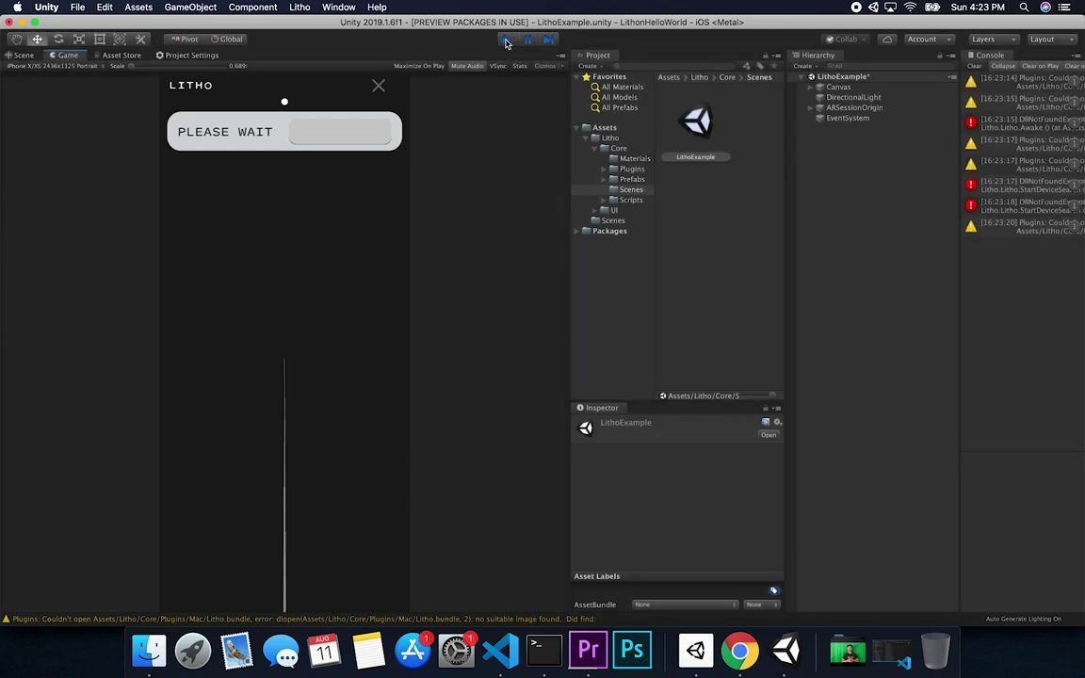
{"action": "left_click", "coordinate": [635, 252]}
{"action": "left_click", "coordinate": [637, 253]}
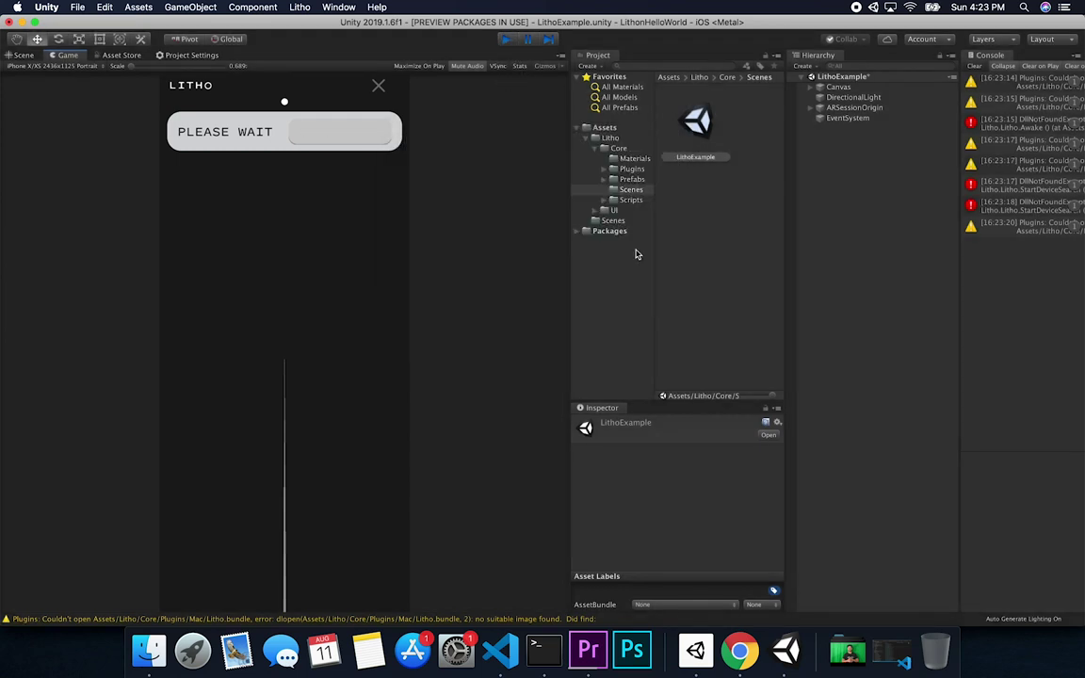
{"action": "left_click", "coordinate": [975, 66]}
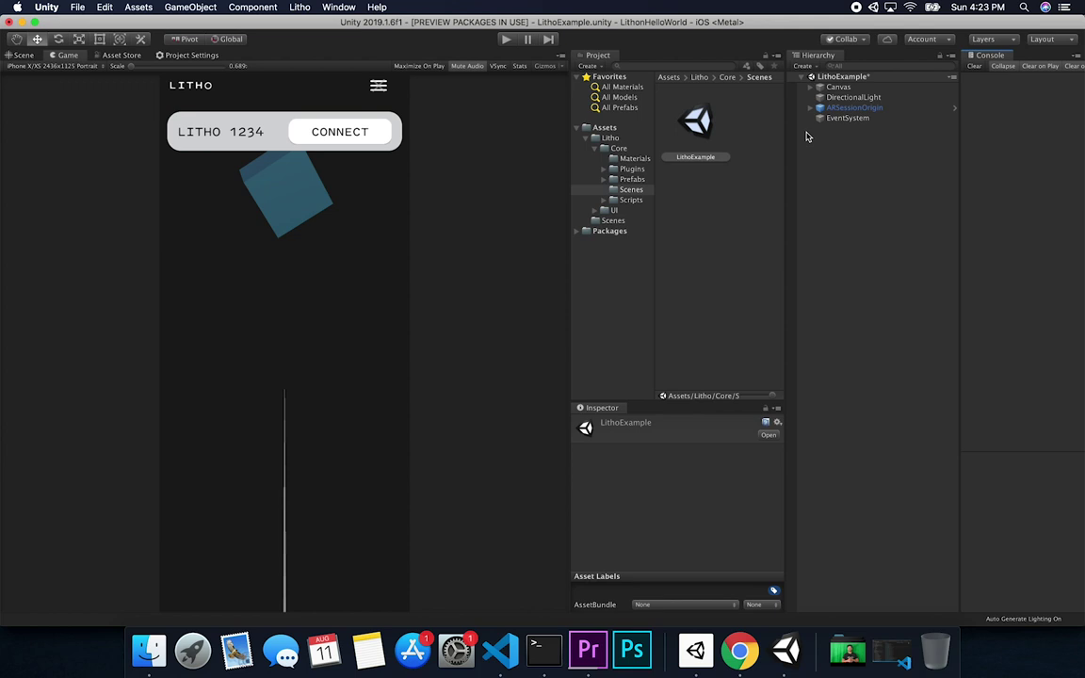
Step: Expand the Canvas and LithoMenu objects in the scene hierarchy and inspect the DropdownMenu object
{"action": "left_click", "coordinate": [845, 97]}
{"action": "left_click", "coordinate": [838, 86]}
{"action": "left_click", "coordinate": [820, 86]}
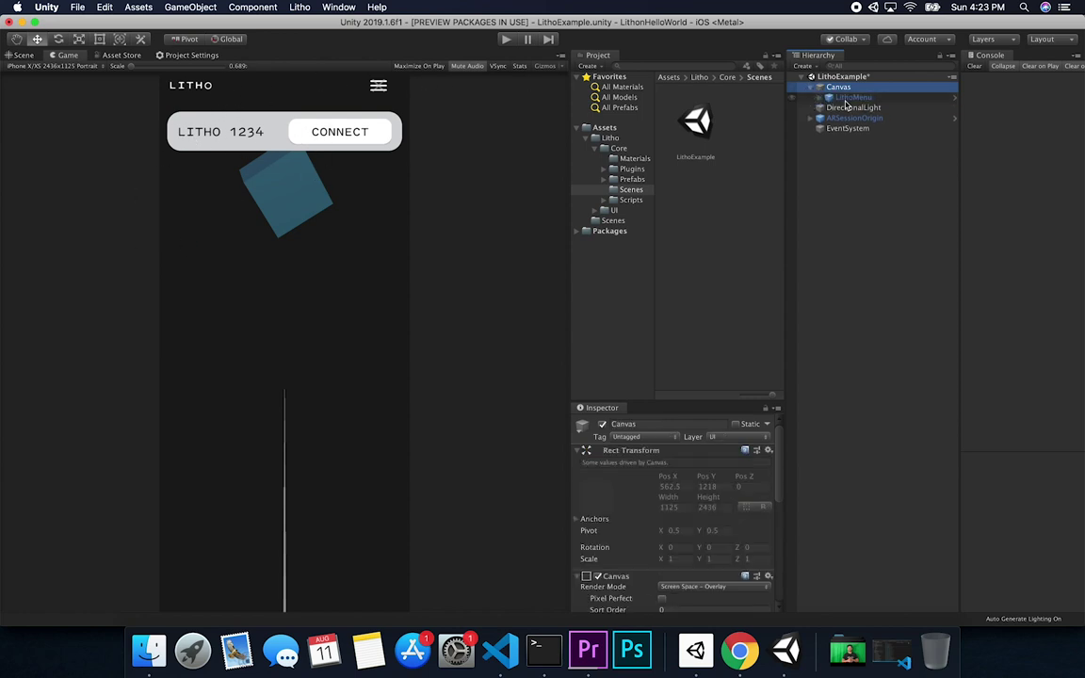
{"action": "left_click", "coordinate": [820, 98]}
{"action": "left_click", "coordinate": [857, 107]}
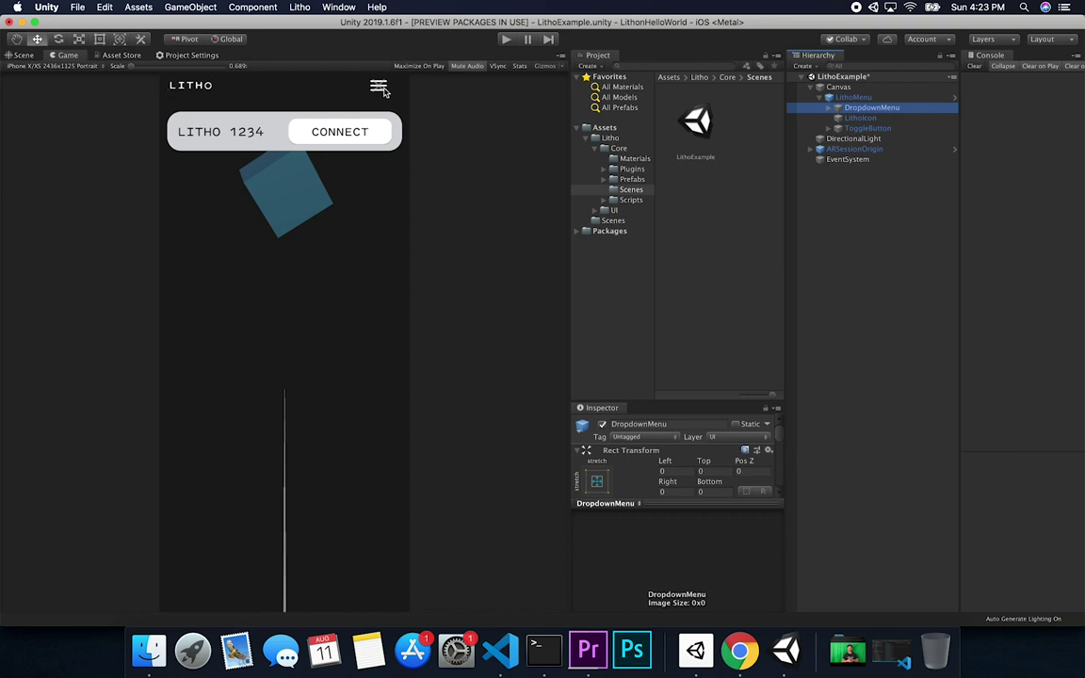
Step: Show the scene in a 2D Scene view framed on the LithoMenu header and its device connection card
{"action": "left_click", "coordinate": [22, 55]}
{"action": "left_click", "coordinate": [92, 66]}
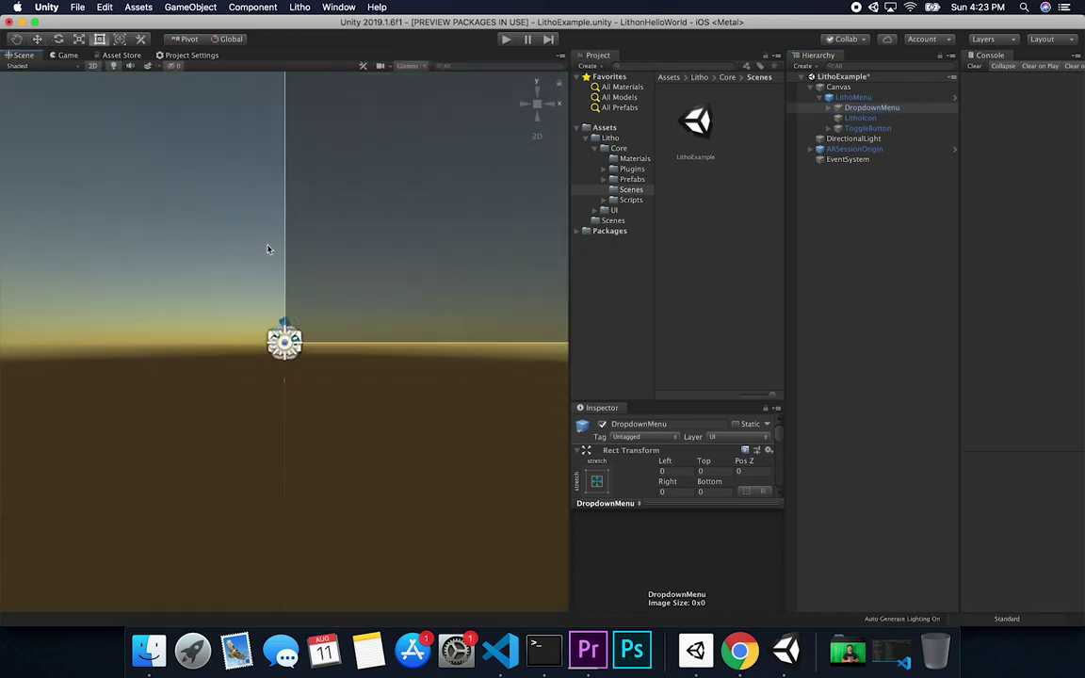
{"action": "scroll", "coordinate": [448, 209], "scroll_direction": "down", "scroll_amount": 3}
{"action": "scroll", "coordinate": [450, 203], "scroll_direction": "up", "scroll_amount": 5}
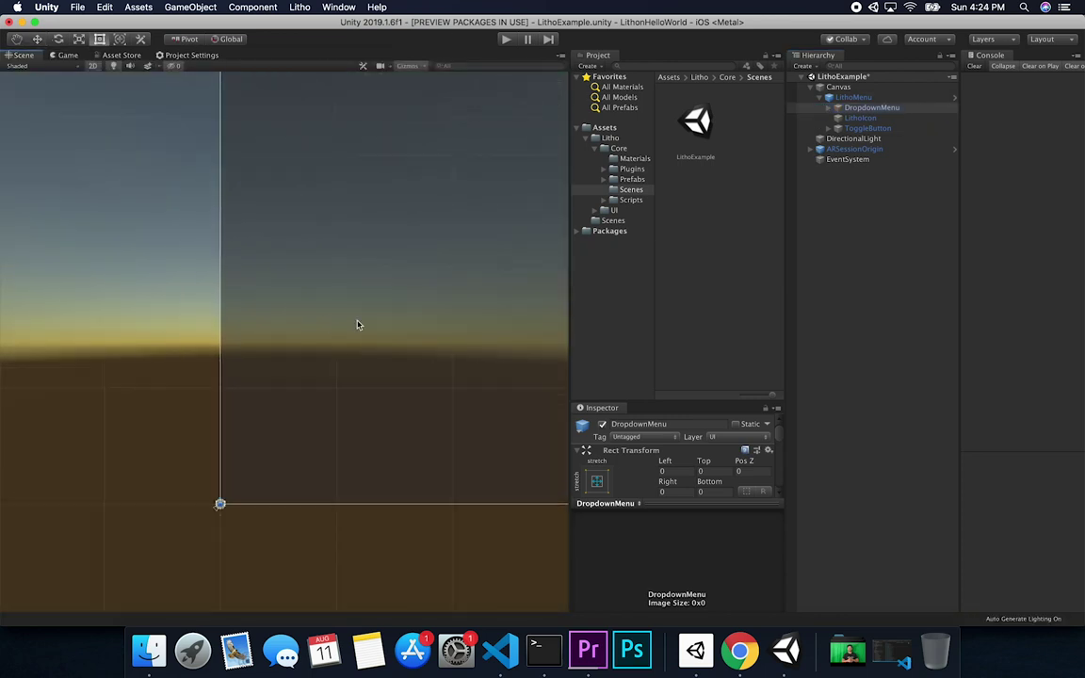
{"action": "scroll", "coordinate": [455, 186], "scroll_direction": "down", "scroll_amount": 3}
{"action": "scroll", "coordinate": [291, 334], "scroll_direction": "up", "scroll_amount": 5}
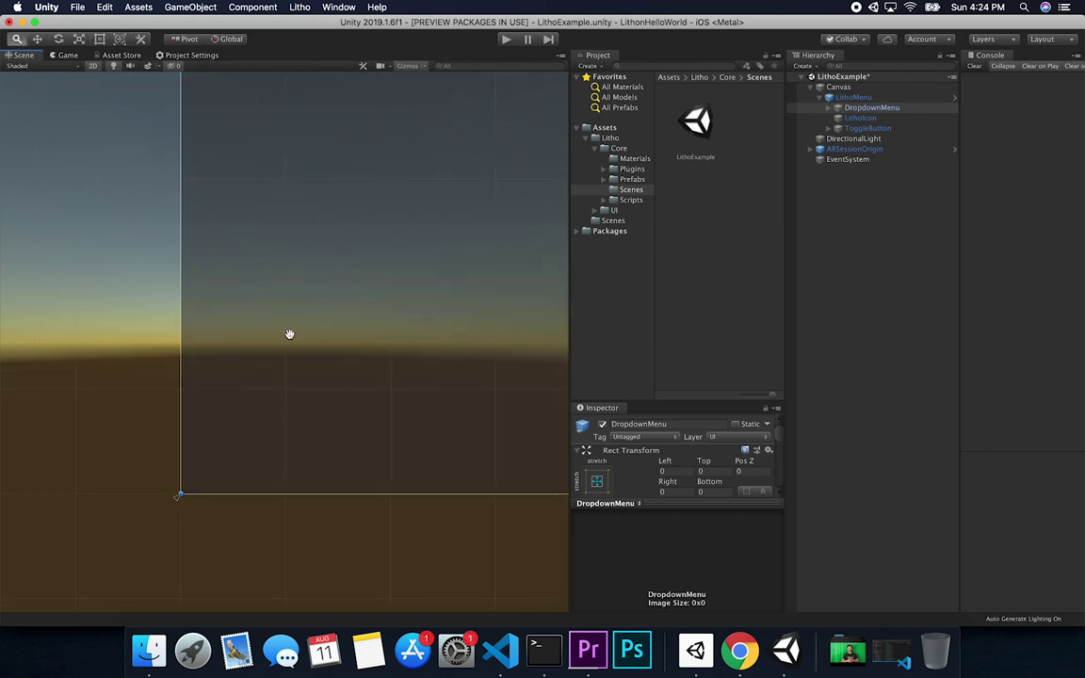
{"action": "scroll", "coordinate": [283, 396], "scroll_direction": "down", "scroll_amount": 5}
{"action": "middle_click_drag", "start_coordinate": [361, 297], "coordinate": [324, 465]}
{"action": "scroll", "coordinate": [318, 399], "scroll_direction": "up", "scroll_amount": 3}
{"action": "scroll", "coordinate": [363, 373], "scroll_direction": "up", "scroll_amount": 3}
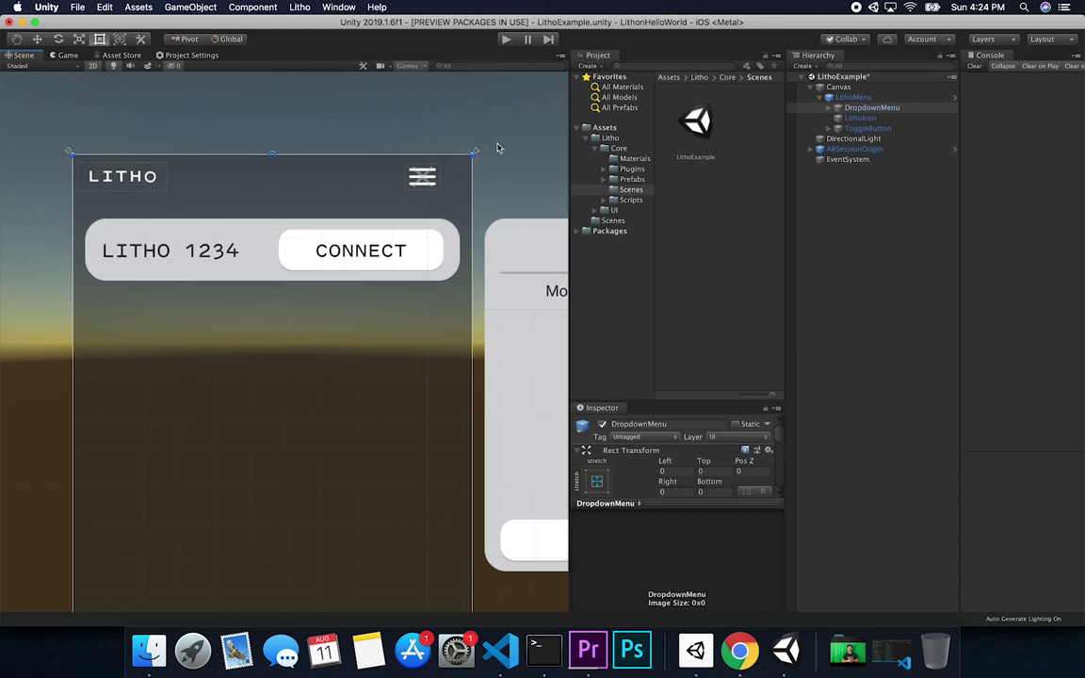
Step: Move LithoIcon and ToggleButton down together to a Pos Y of about -144 with the Move tool
{"action": "left_click", "coordinate": [857, 98]}
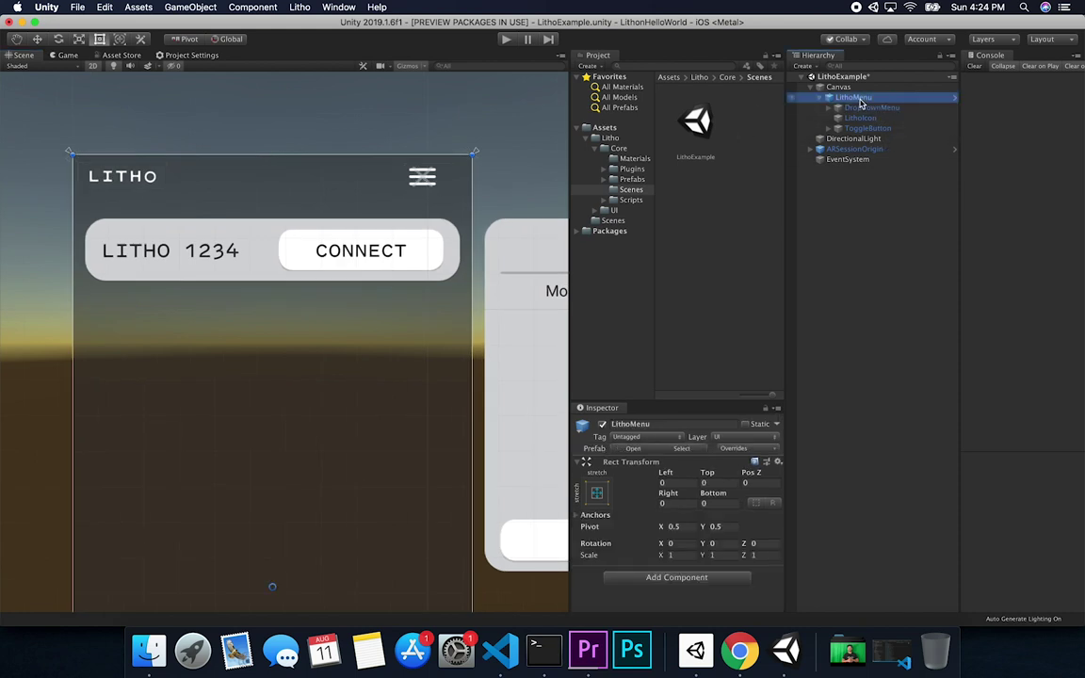
{"action": "key", "text": "w"}
{"action": "left_click", "coordinate": [860, 108]}
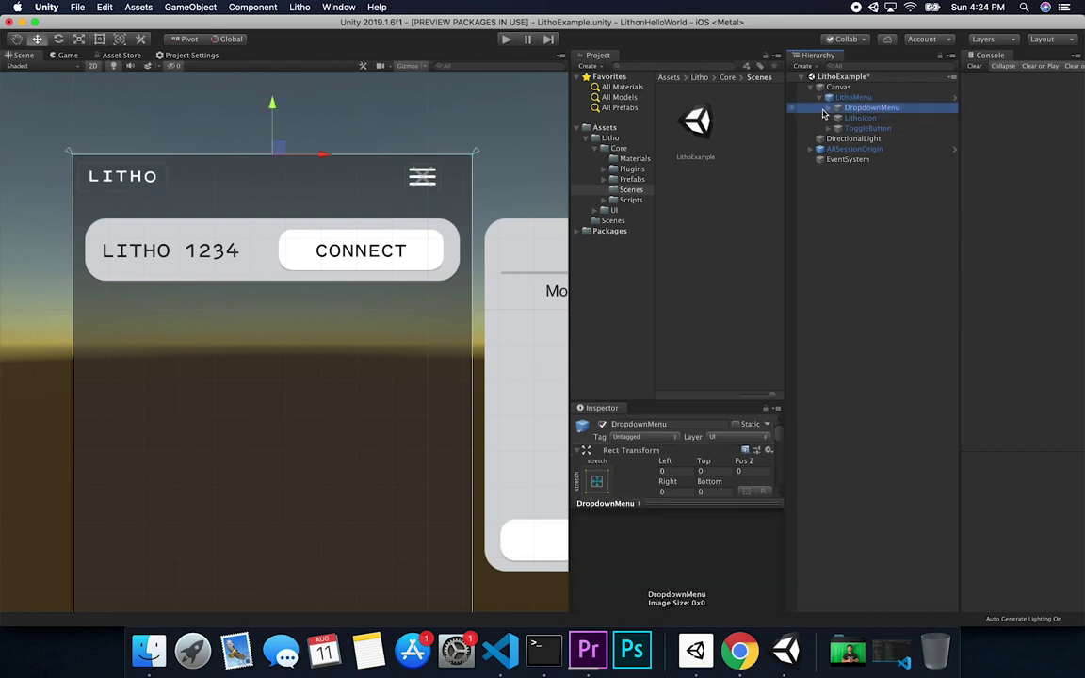
{"action": "left_click", "coordinate": [827, 108]}
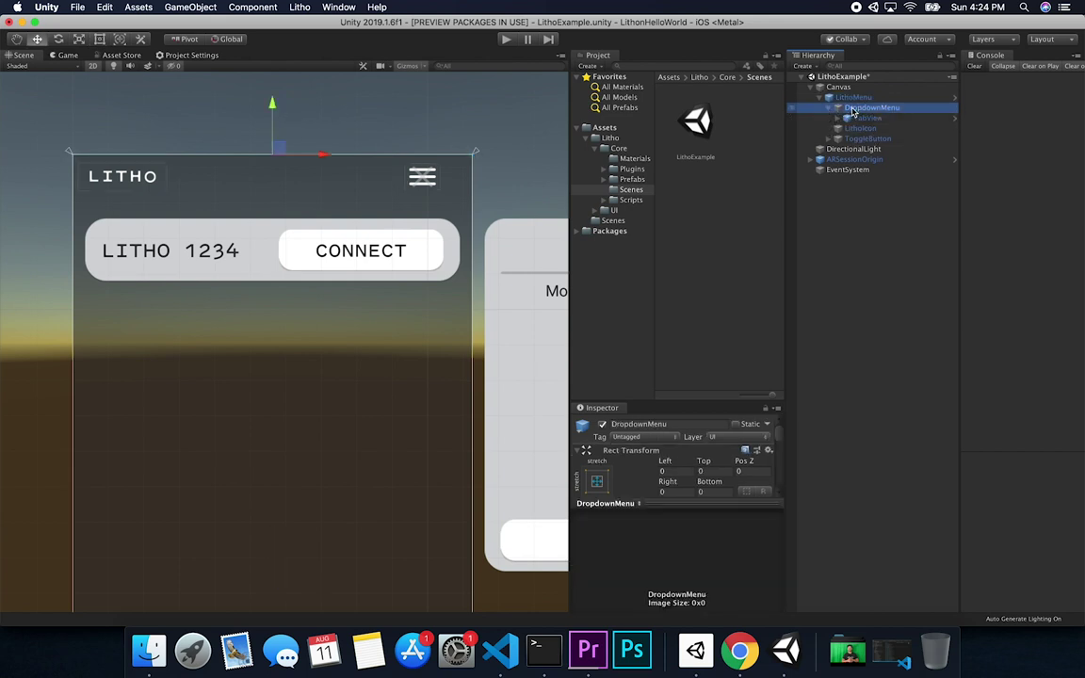
{"action": "left_click", "coordinate": [427, 187]}
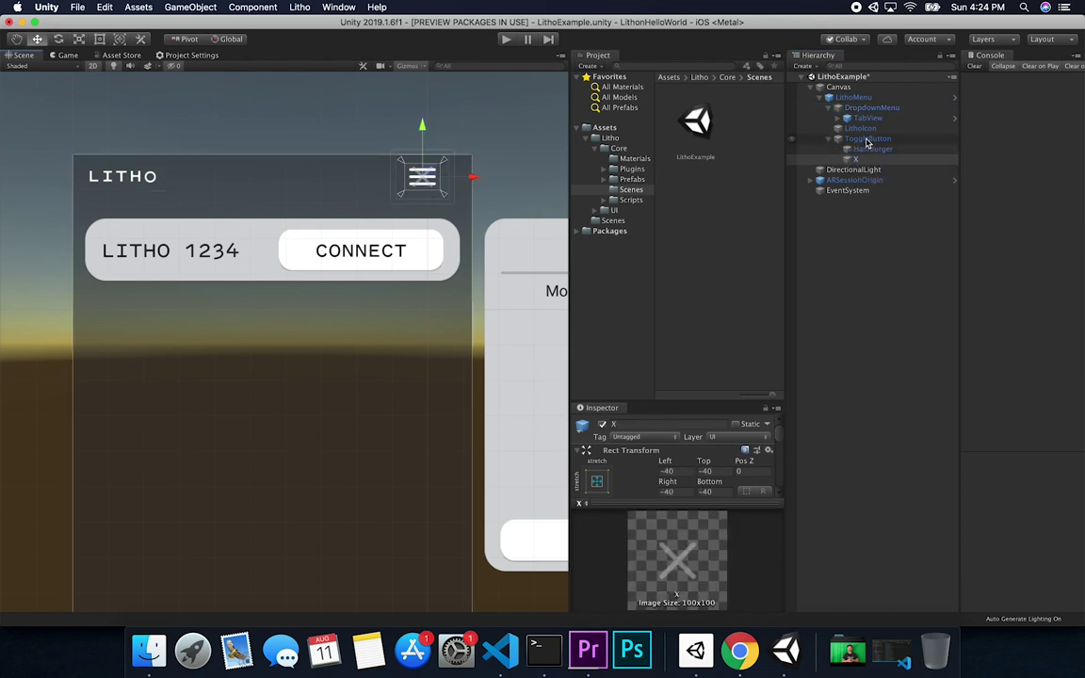
{"action": "left_click", "coordinate": [847, 138]}
{"action": "left_click", "coordinate": [421, 124]}
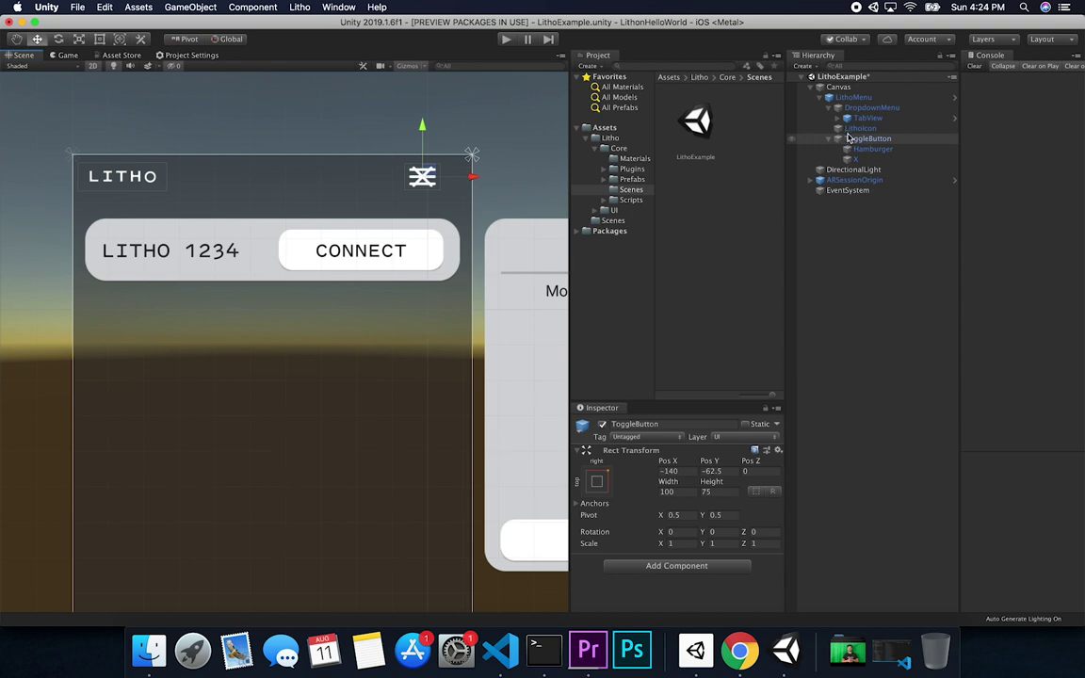
{"action": "left_click", "coordinate": [860, 128], "text": "super"}
{"action": "left_click", "coordinate": [422, 138]}
{"action": "left_click_drag", "start_coordinate": [423, 138], "coordinate": [422, 159]}
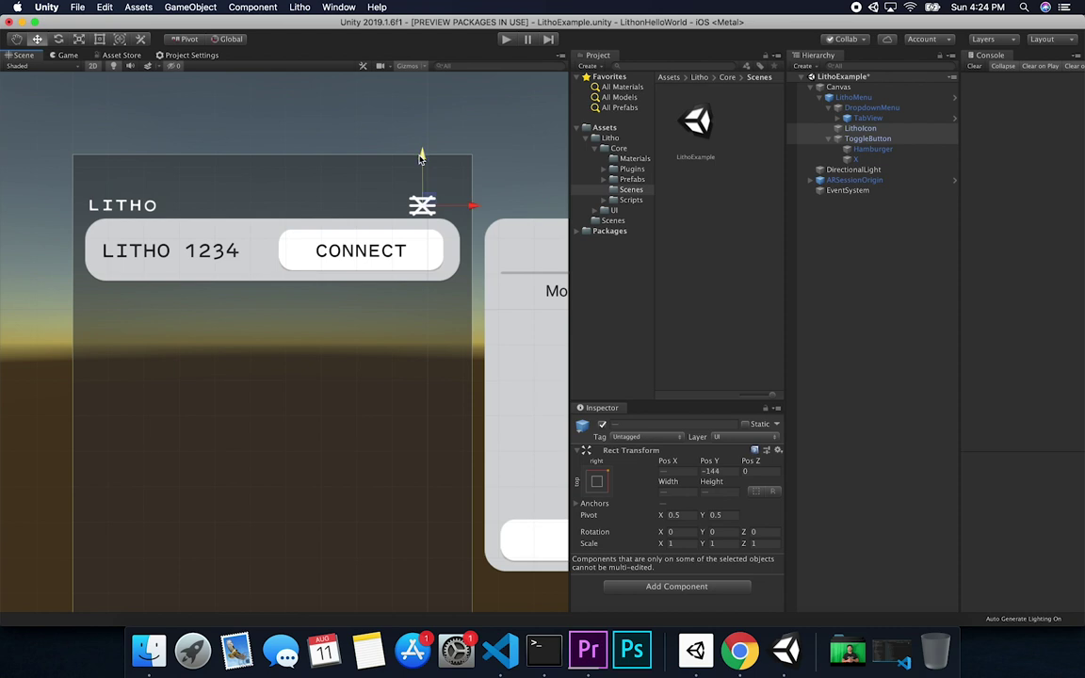
Step: Move the TabView inside DropdownMenu down to a Top offset of about 207, keeping the card below the lowered header
{"action": "left_click", "coordinate": [810, 107]}
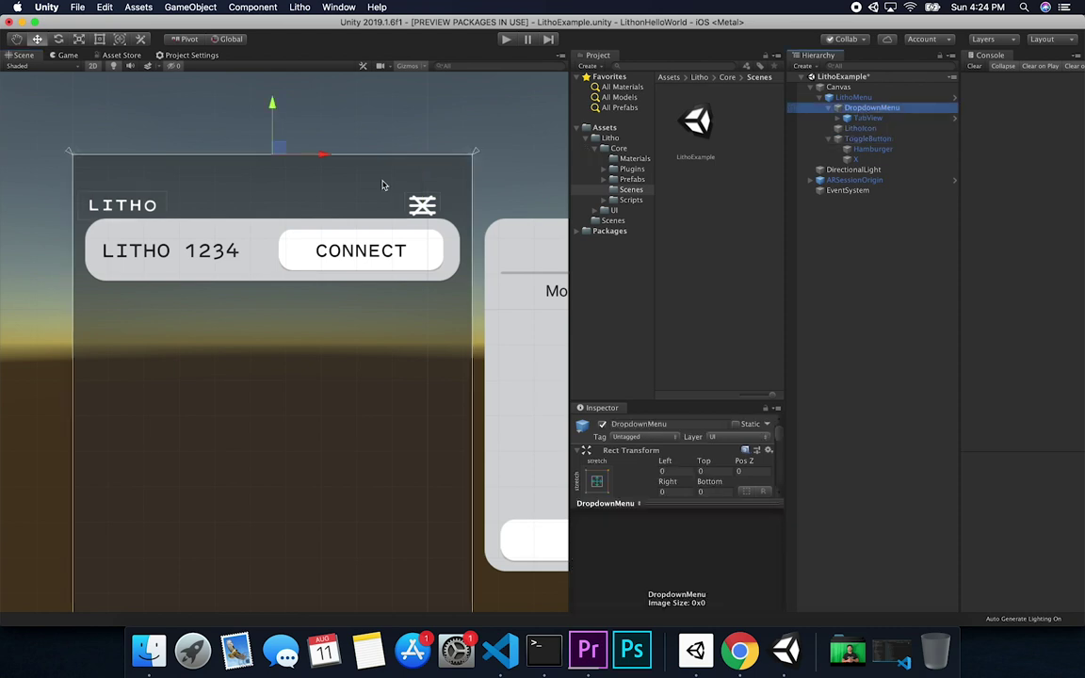
{"action": "left_click", "coordinate": [255, 257]}
{"action": "left_click", "coordinate": [890, 120]}
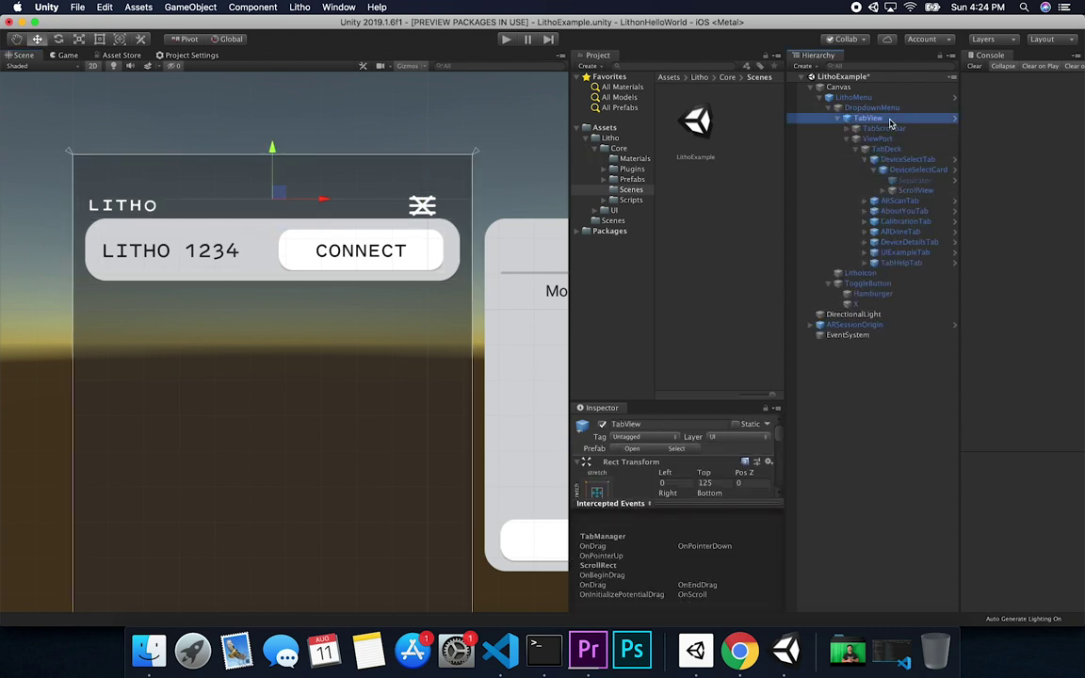
{"action": "left_click", "coordinate": [806, 107]}
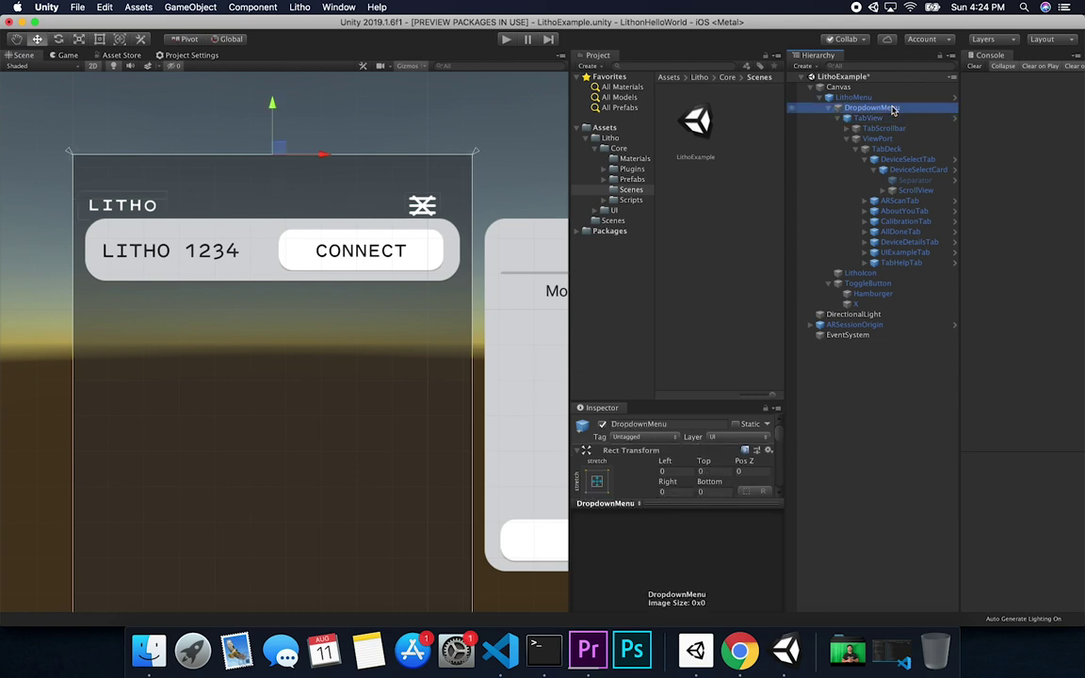
{"action": "left_click", "coordinate": [867, 118]}
{"action": "left_click_drag", "start_coordinate": [272, 151], "coordinate": [272, 183]}
{"action": "scroll", "coordinate": [350, 255], "scroll_direction": "down", "scroll_amount": 3}
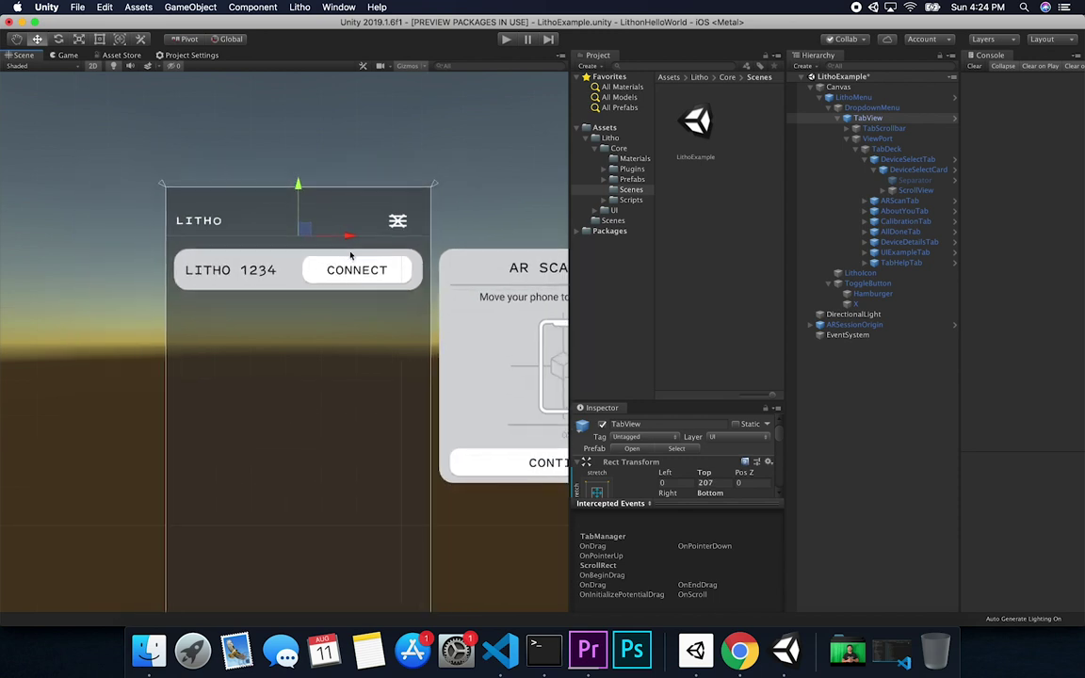
{"action": "left_click_drag", "start_coordinate": [297, 183], "coordinate": [297, 185]}
Step: Save the LithoExample scene and review its iOS build settings
{"action": "left_click", "coordinate": [821, 97]}
{"action": "left_click", "coordinate": [77, 7]}
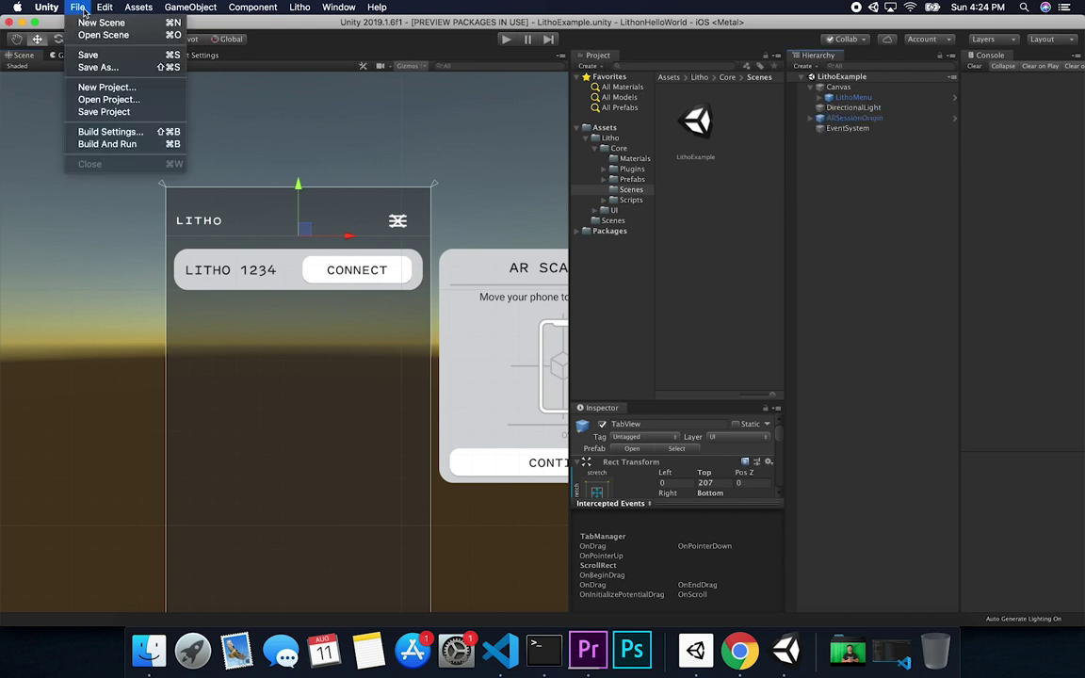
{"action": "left_click", "coordinate": [160, 134]}
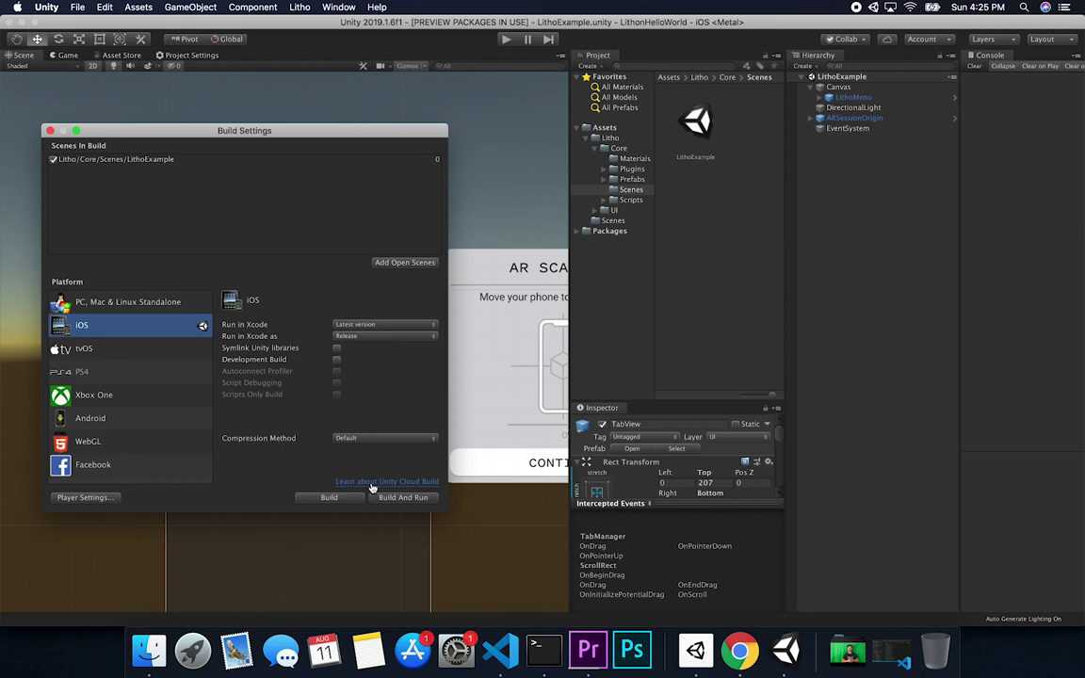
{"action": "left_click", "coordinate": [51, 131]}
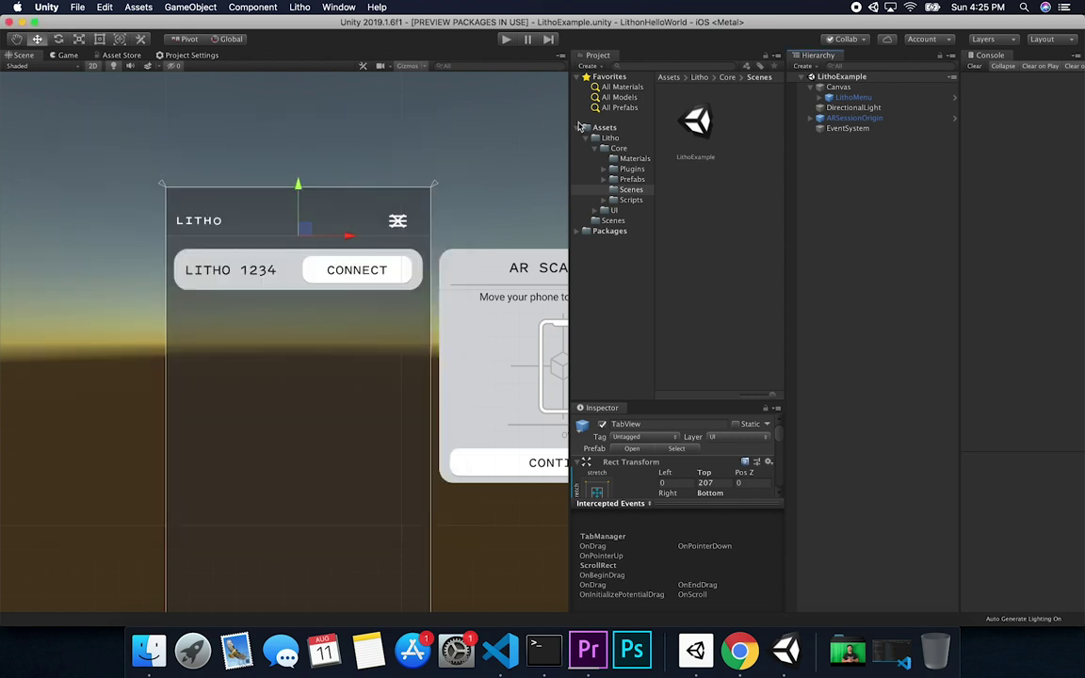
Step: Expand ARSessionOrigin and inspect its AR components and the ARCamera child
{"action": "left_click", "coordinate": [817, 119]}
{"action": "left_click", "coordinate": [852, 119]}
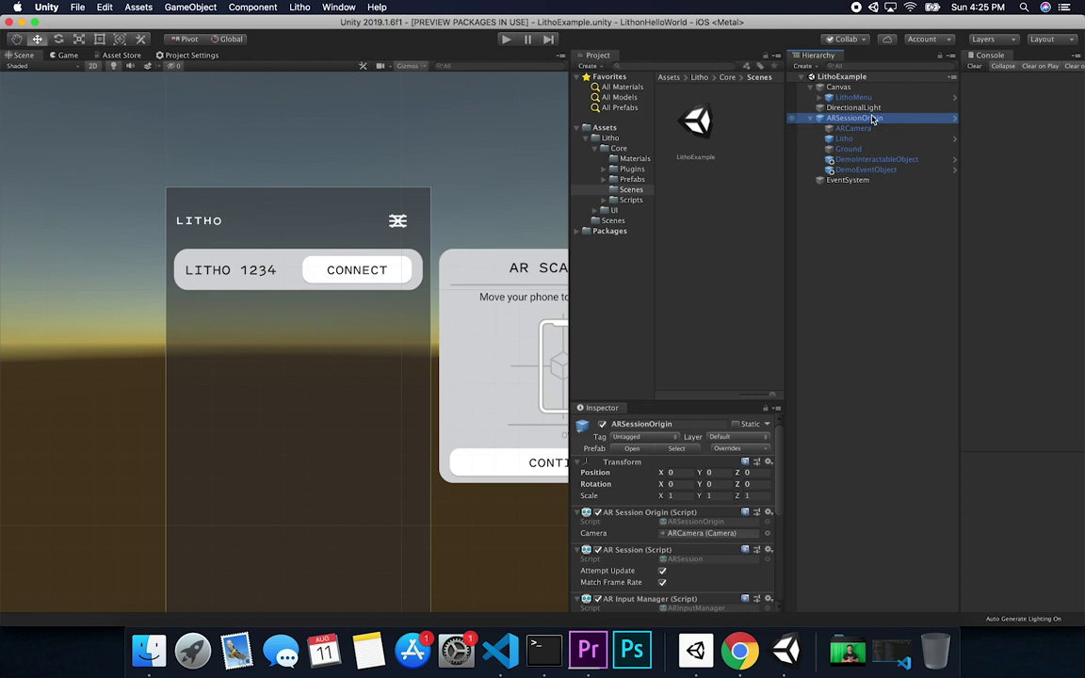
{"action": "left_click", "coordinate": [861, 128]}
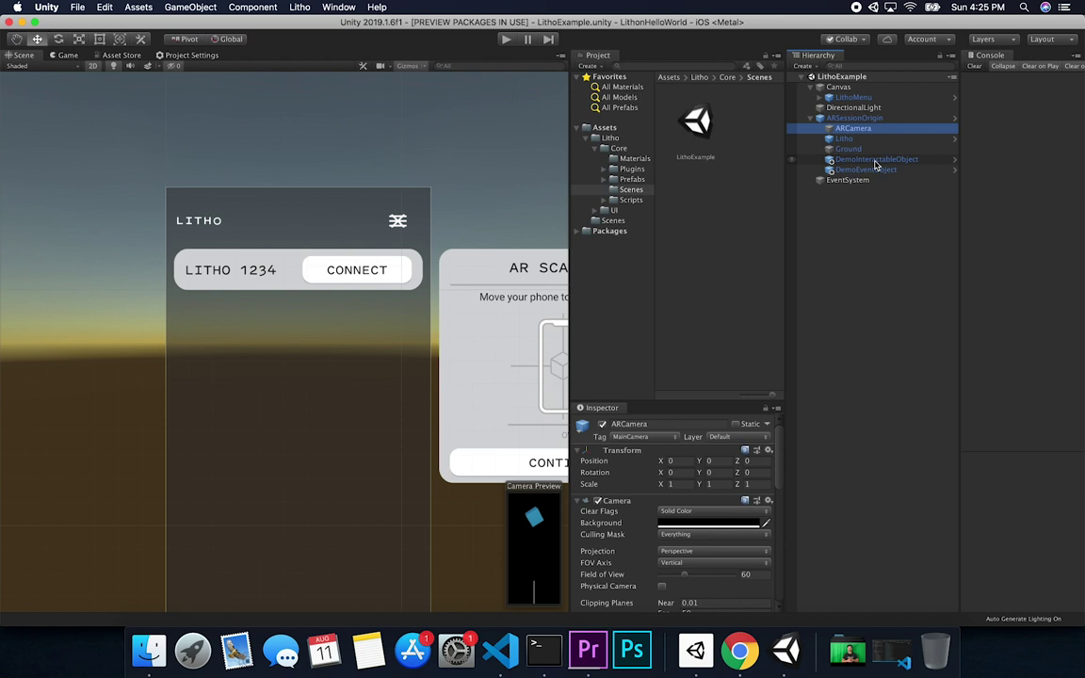
Step: Select DemoInteractableObject, enlarge the Inspector, and review the Interactable Object script's options and pointer events
{"action": "key", "text": "Down"}
{"action": "key", "text": "Down"}
{"action": "key", "text": "Down"}
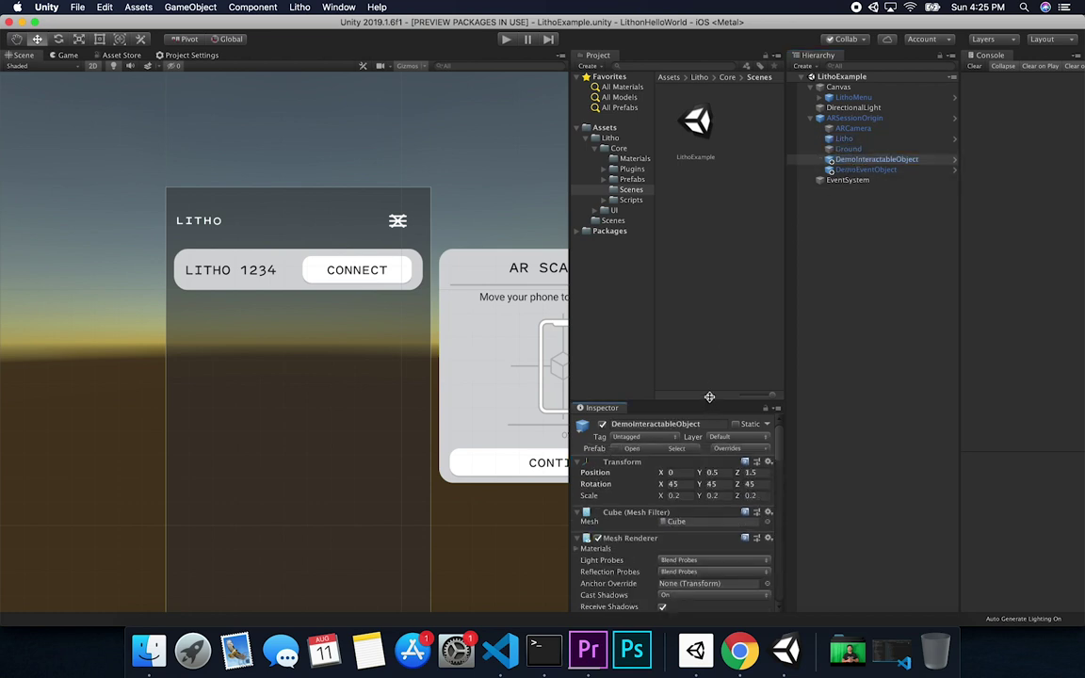
{"action": "left_click_drag", "start_coordinate": [704, 405], "coordinate": [719, 195]}
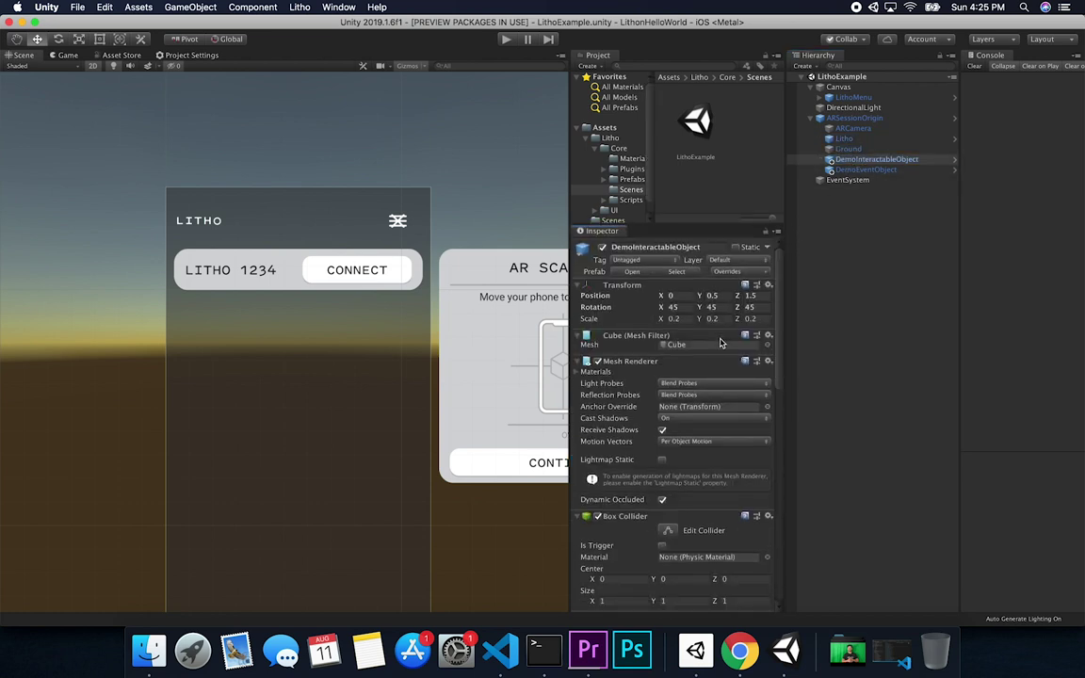
{"action": "left_click", "coordinate": [586, 360]}
{"action": "scroll", "coordinate": [659, 414], "scroll_direction": "down", "scroll_amount": 10}
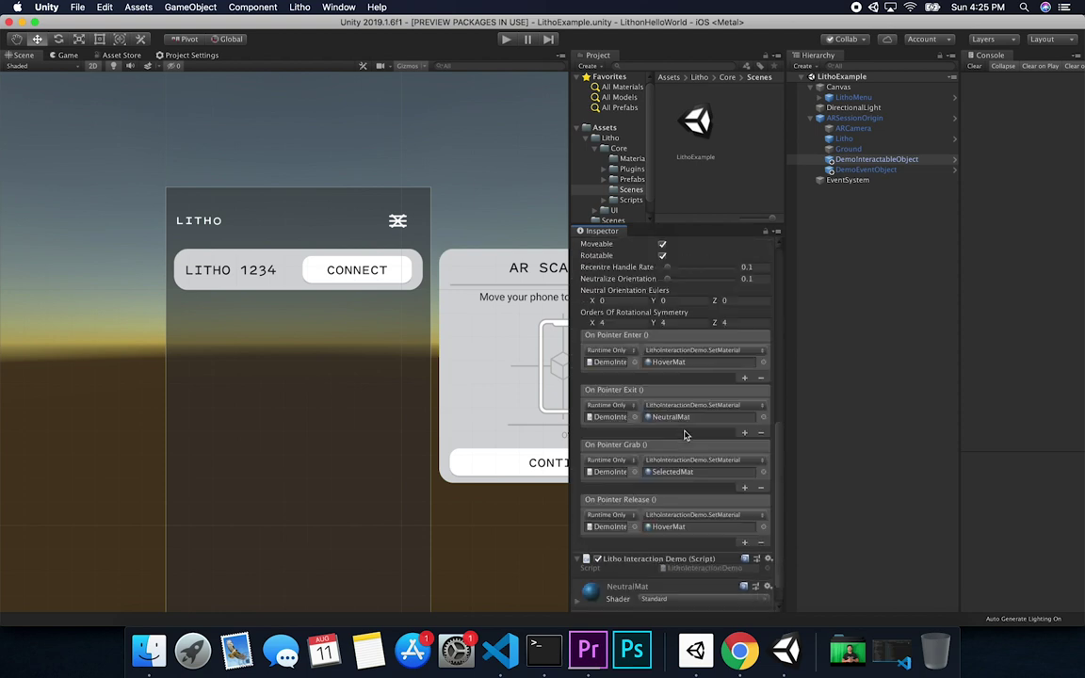
{"action": "scroll", "coordinate": [687, 433], "scroll_direction": "up", "scroll_amount": 5}
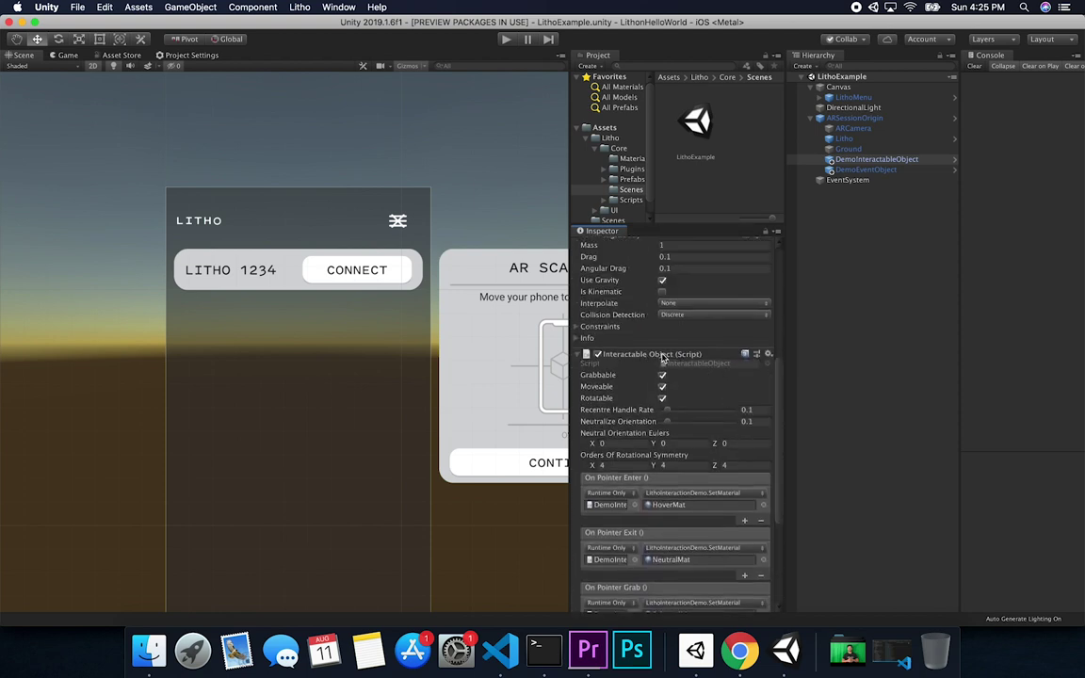
{"action": "scroll", "coordinate": [780, 395], "scroll_direction": "down", "scroll_amount": 3}
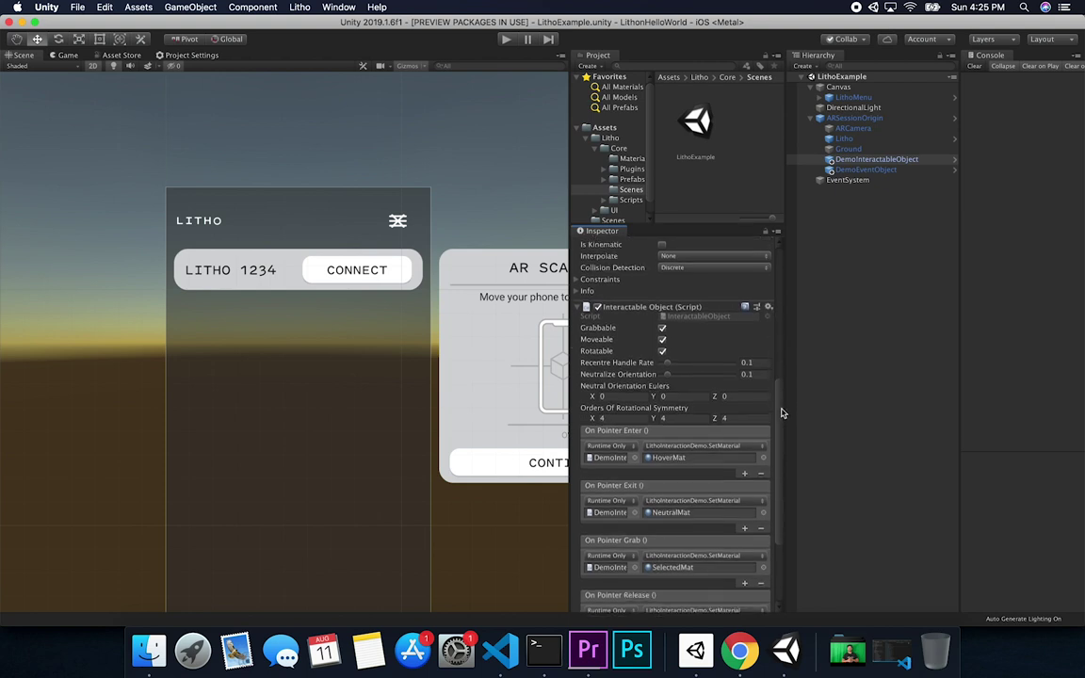
{"action": "scroll", "coordinate": [779, 419], "scroll_direction": "down", "scroll_amount": 3}
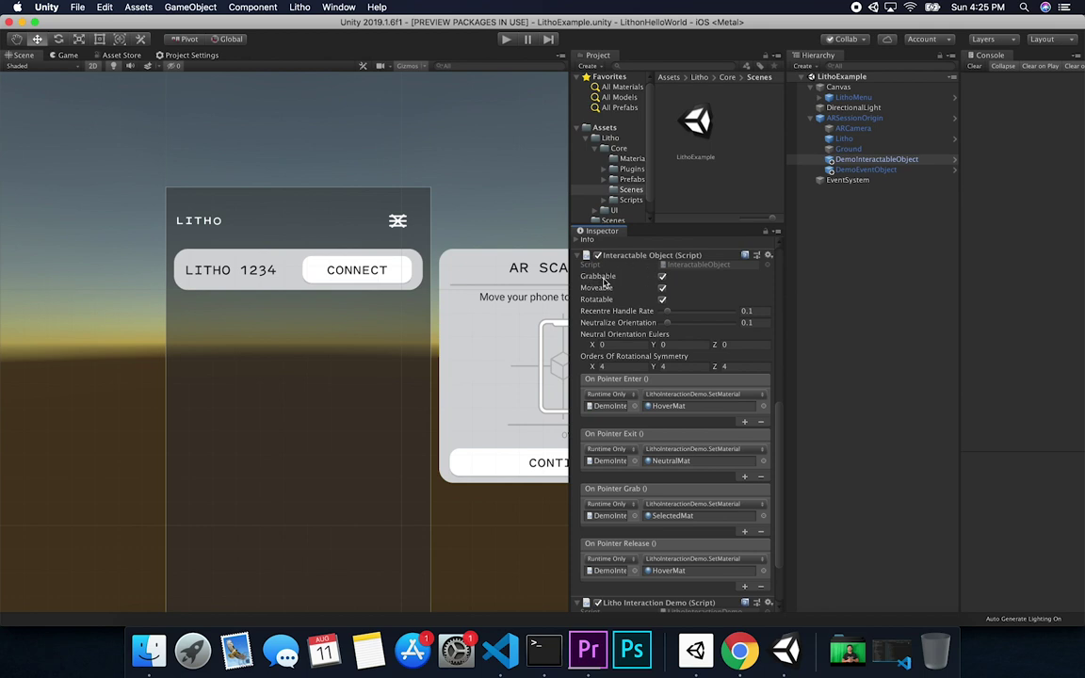
Step: Inspect the Ground and Litho objects in the Scene view, switching it from 2D to 3D
{"action": "double_click", "coordinate": [846, 149]}
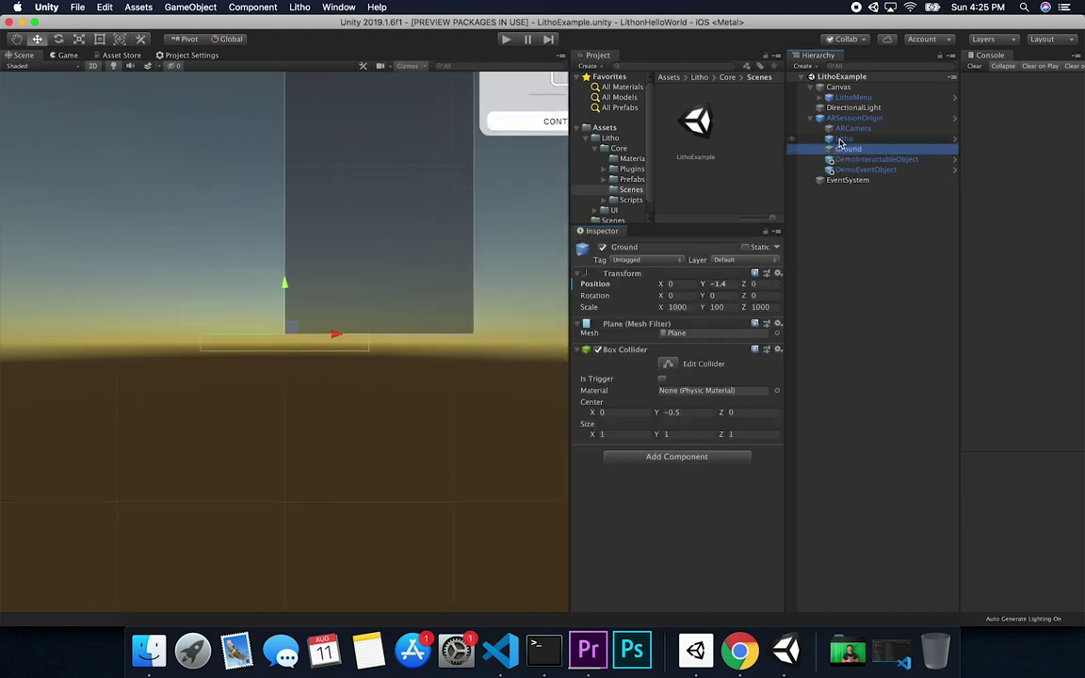
{"action": "double_click", "coordinate": [844, 139]}
{"action": "left_click", "coordinate": [92, 66]}
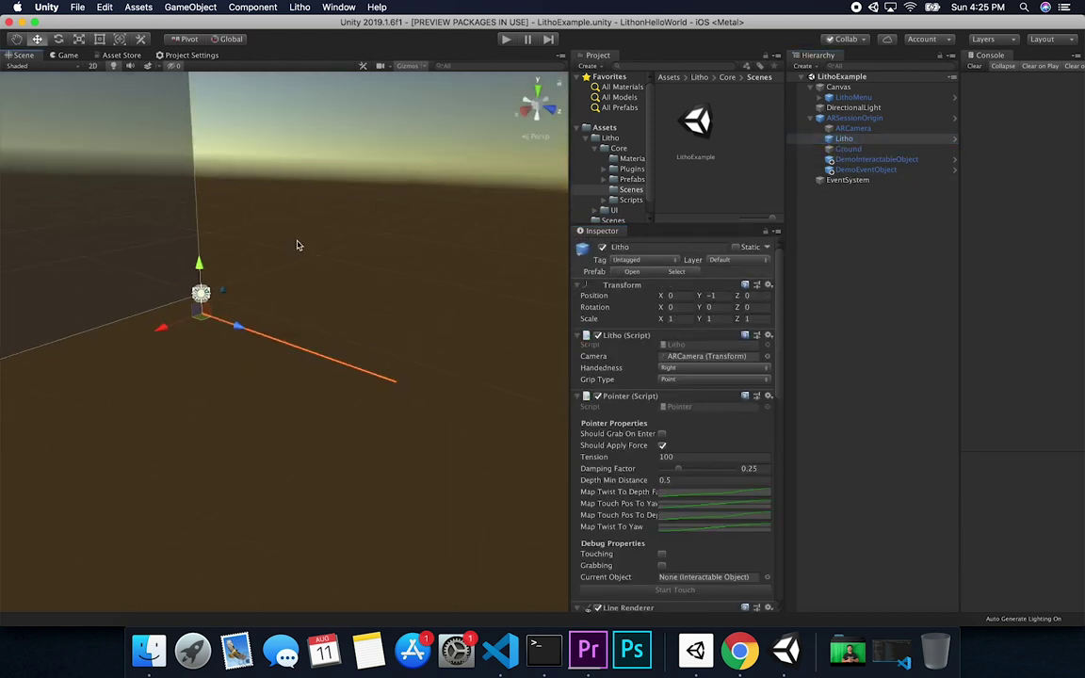
{"action": "mouse_move", "coordinate": [334, 332]}
{"action": "right_mouse_down"}
{"action": "mouse_move", "coordinate": [553, 355]}
{"action": "mouse_move", "coordinate": [388, 321]}
{"action": "mouse_move", "coordinate": [331, 321]}
{"action": "right_mouse_up"}
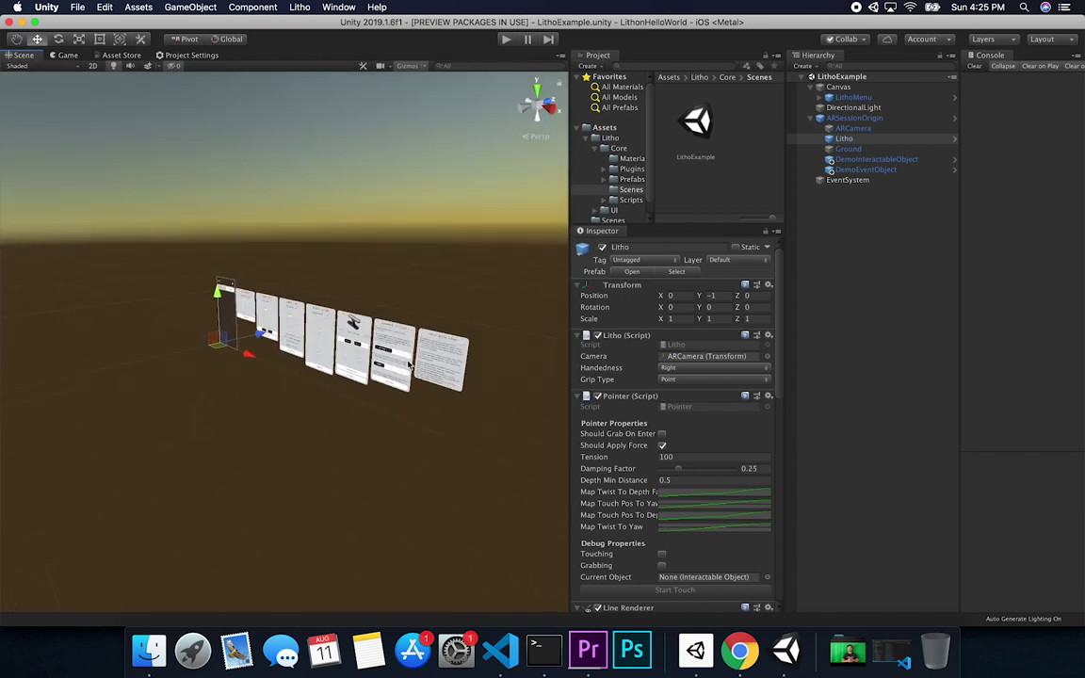
Step: Inspect DemoEventObject with its Litho Event Demo script and frame it in the Scene view
{"action": "left_click", "coordinate": [846, 170]}
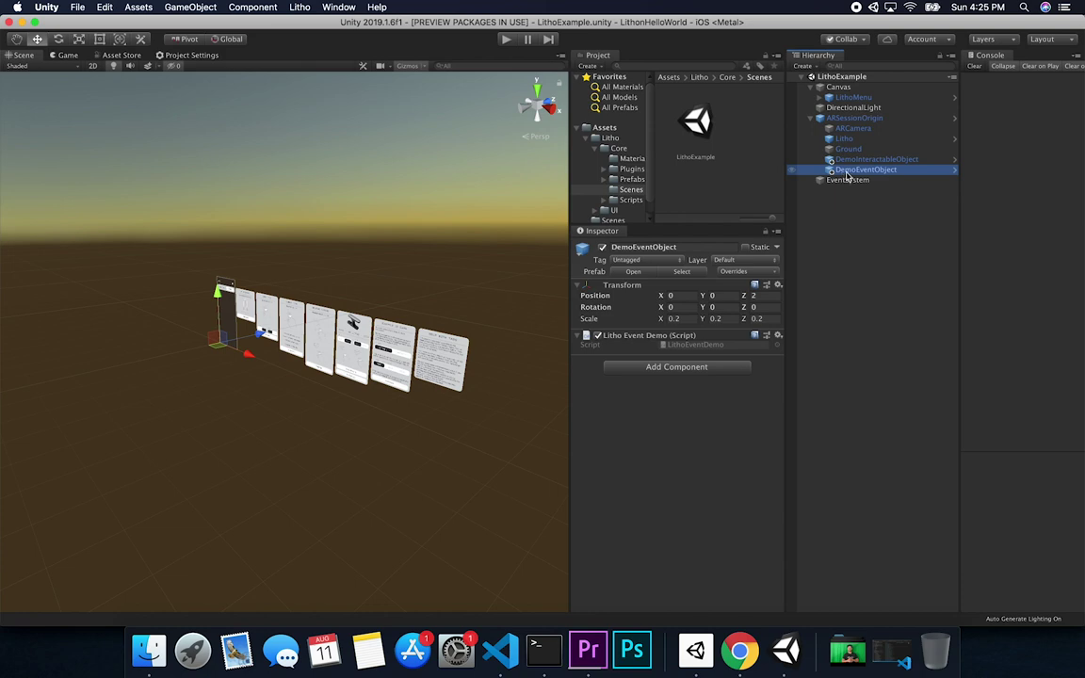
{"action": "key", "text": "f"}
{"action": "scroll", "coordinate": [373, 329], "scroll_direction": "down", "scroll_amount": 5}
Step: Select the blue cube in the scene, review its physics and interaction components, and collapse its Box Collider
{"action": "left_click", "coordinate": [193, 252]}
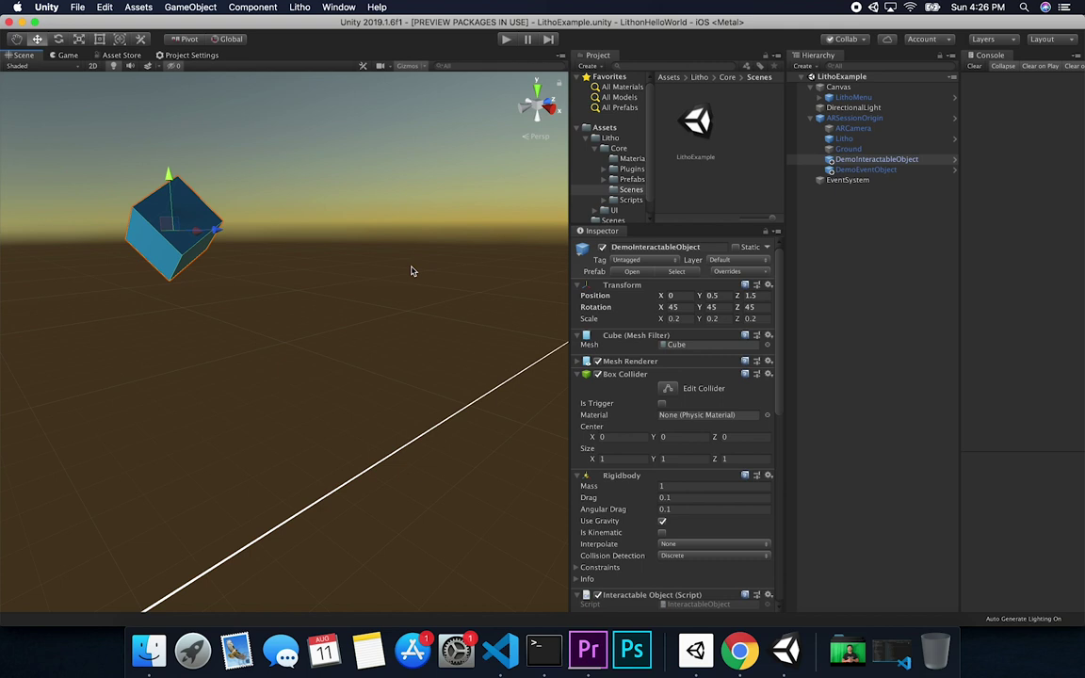
{"action": "scroll", "coordinate": [612, 442], "scroll_direction": "down", "scroll_amount": 10}
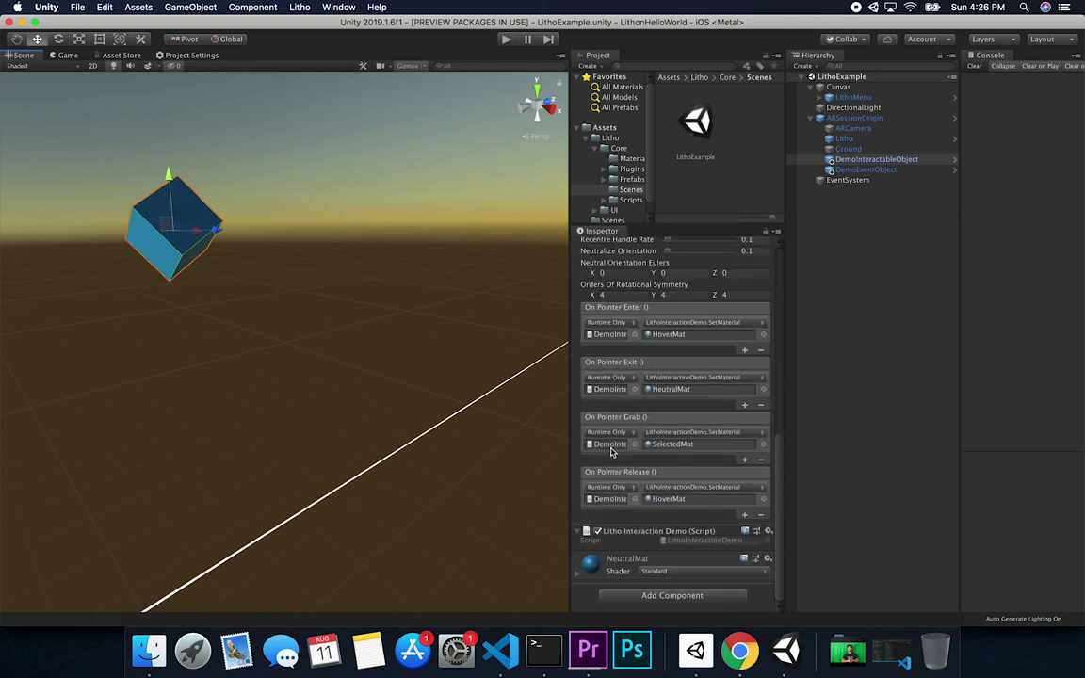
{"action": "scroll", "coordinate": [646, 409], "scroll_direction": "up", "scroll_amount": 10}
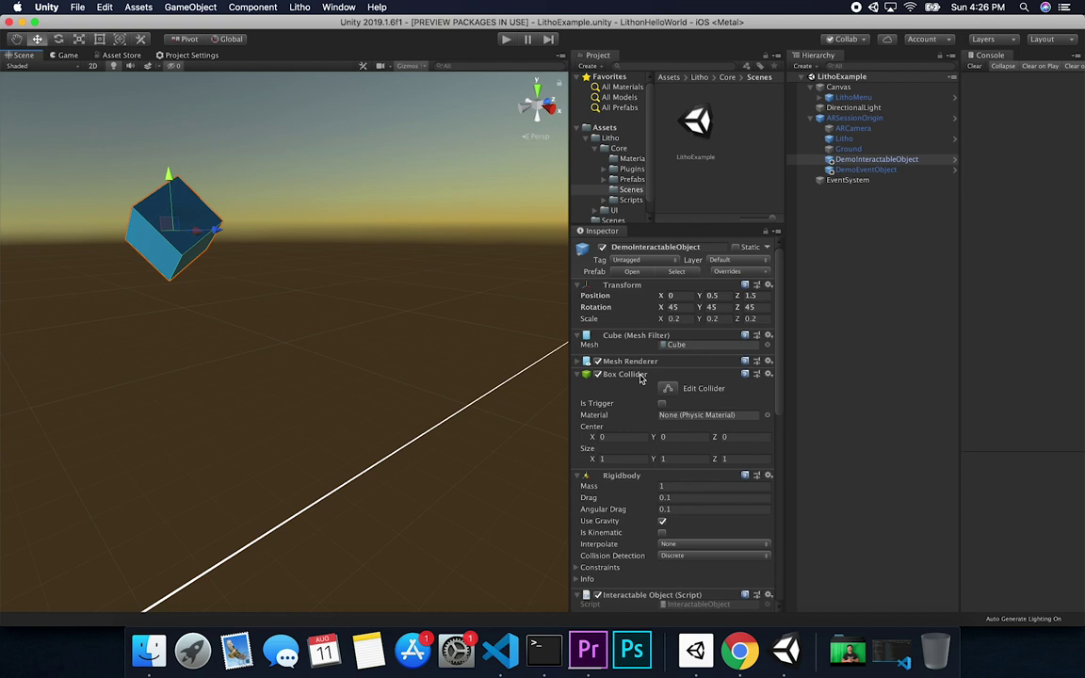
{"action": "left_click", "coordinate": [639, 374]}
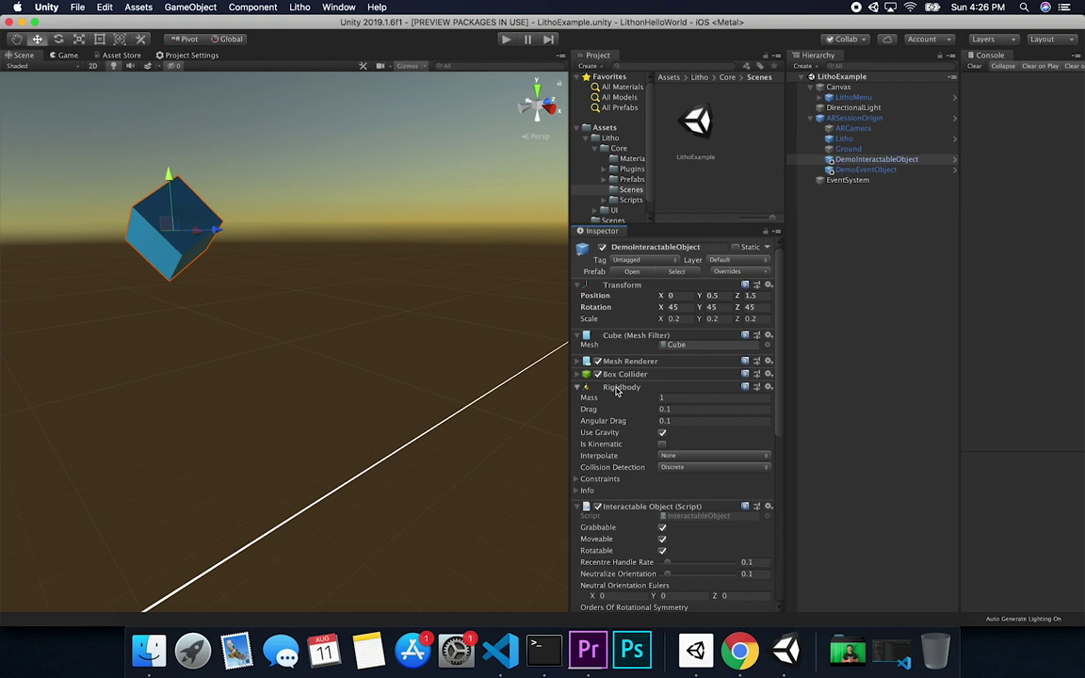
Step: Collapse the Rigidbody component and examine the Interactable Object script's grab, move and rotate options, pointer event materials and the Litho Interaction Demo script
{"action": "left_click", "coordinate": [617, 389]}
{"action": "scroll", "coordinate": [626, 405], "scroll_direction": "down", "scroll_amount": 5}
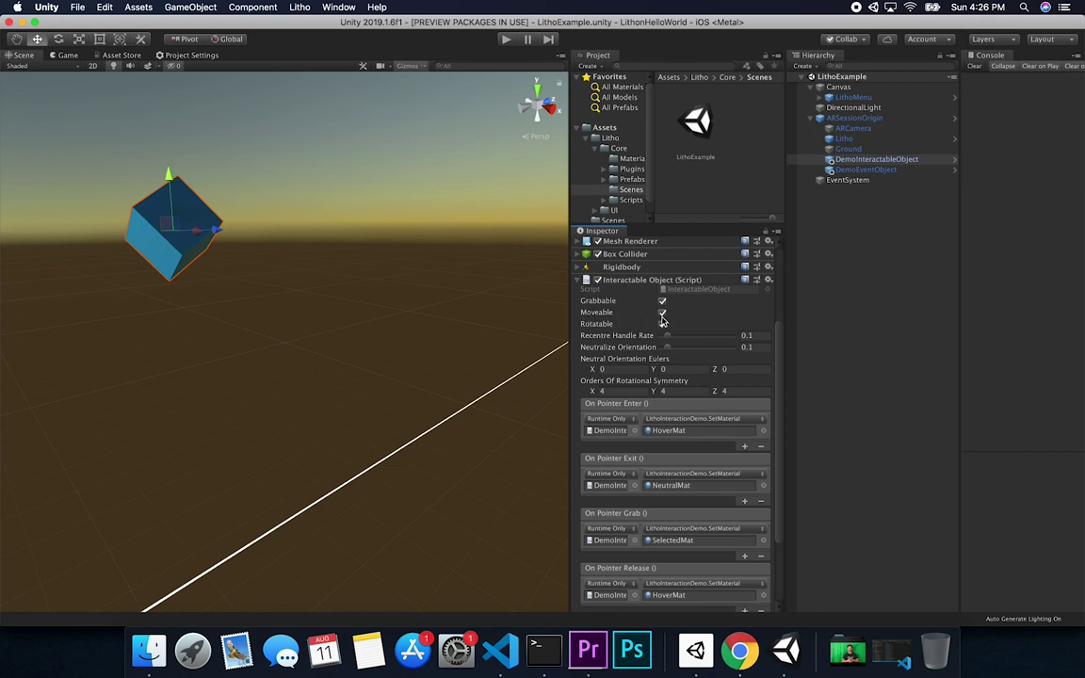
{"action": "left_click", "coordinate": [662, 324]}
{"action": "scroll", "coordinate": [701, 349], "scroll_direction": "down", "scroll_amount": 2}
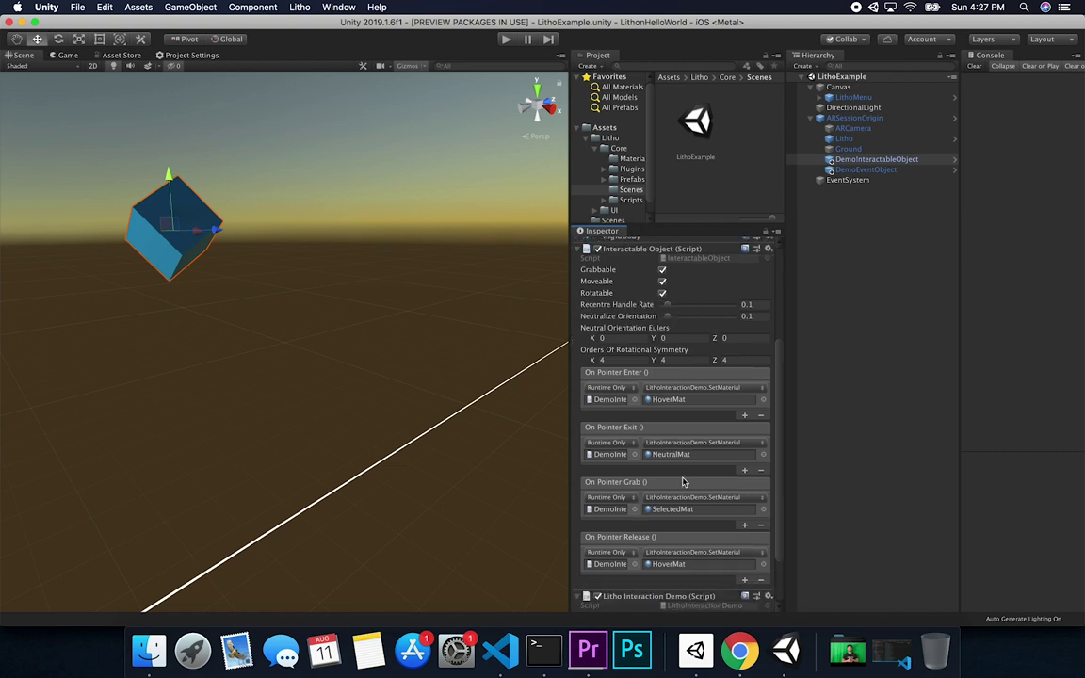
{"action": "scroll", "coordinate": [685, 482], "scroll_direction": "down", "scroll_amount": 4}
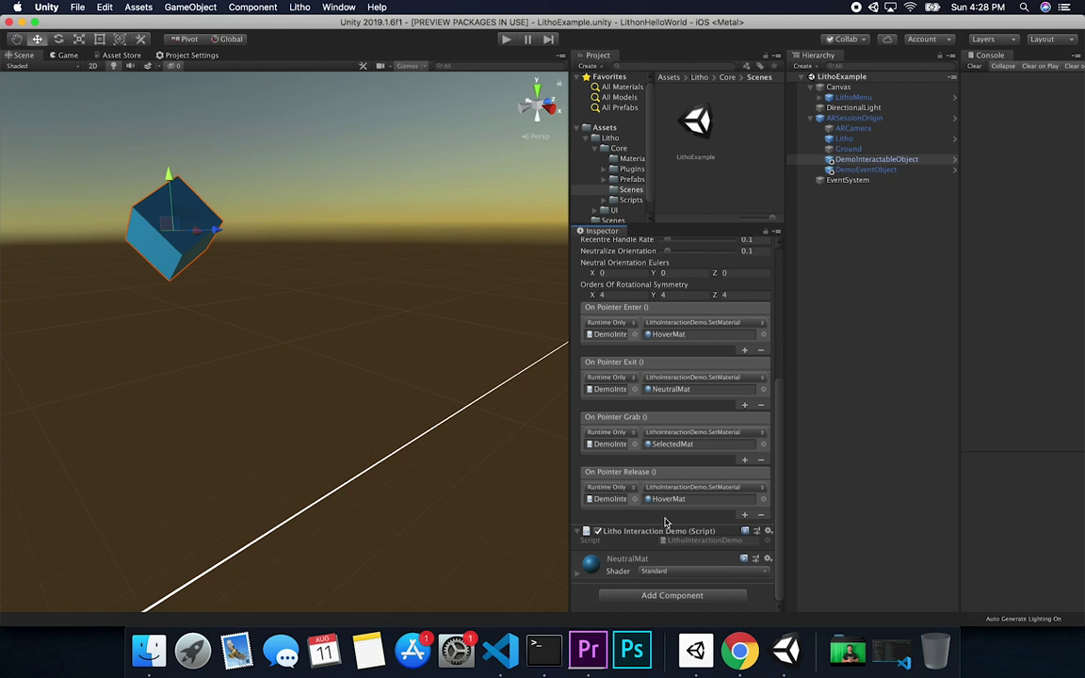
{"action": "scroll", "coordinate": [624, 308], "scroll_direction": "up", "scroll_amount": 5}
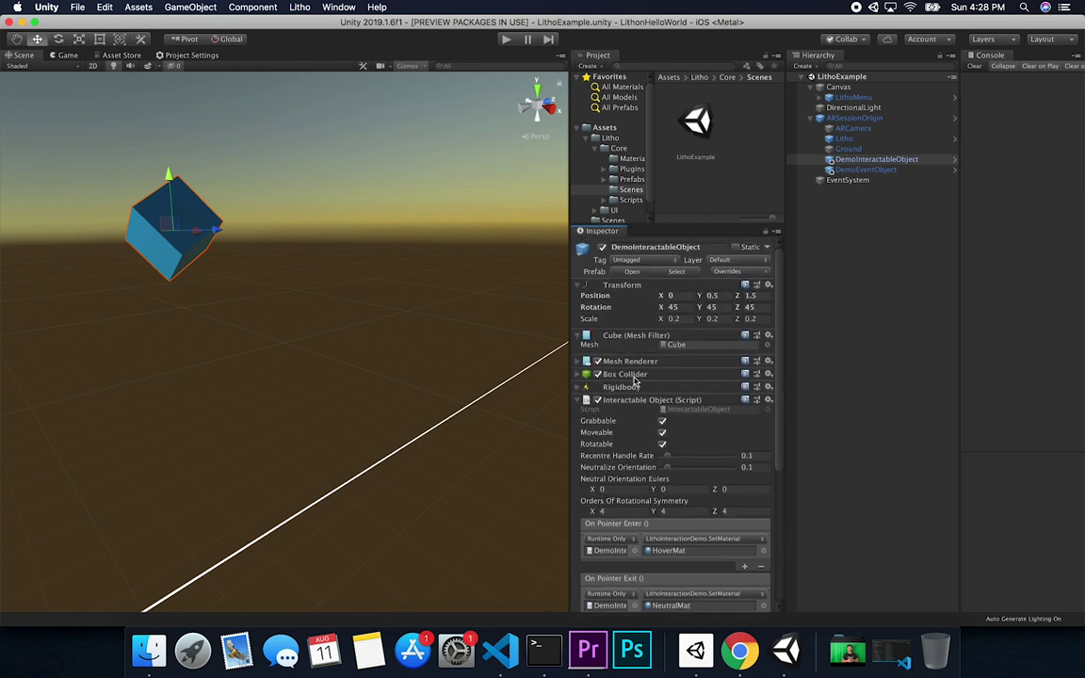
{"action": "scroll", "coordinate": [690, 458], "scroll_direction": "down", "scroll_amount": 5}
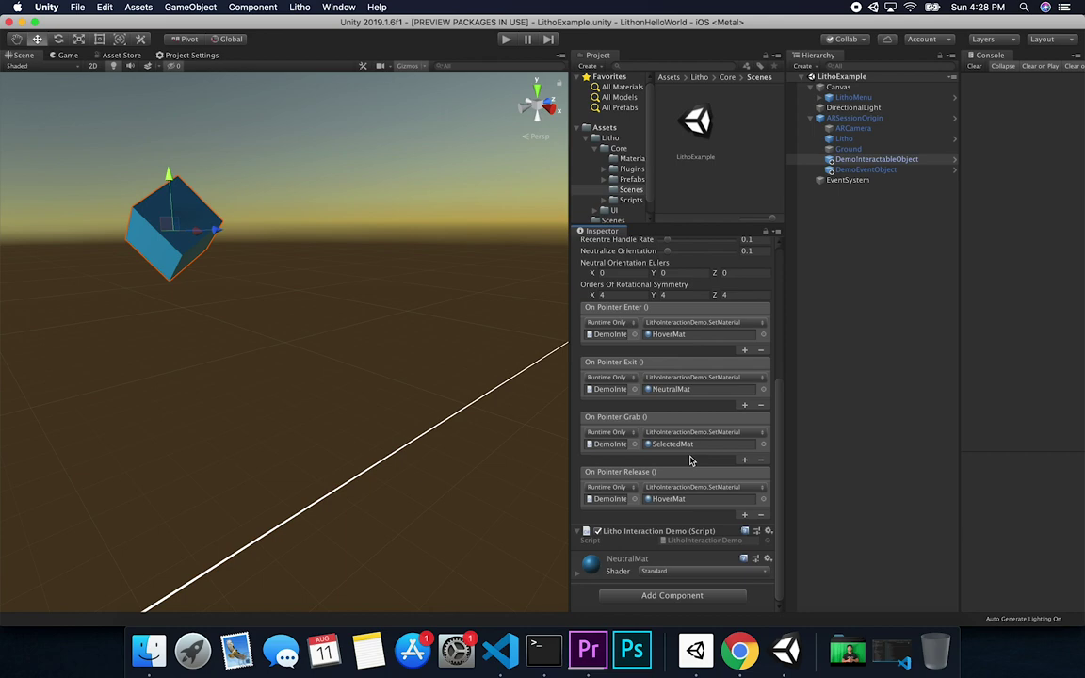
{"action": "scroll", "coordinate": [690, 460], "scroll_direction": "up", "scroll_amount": 5}
{"action": "scroll", "coordinate": [690, 459], "scroll_direction": "down", "scroll_amount": 5}
{"action": "scroll", "coordinate": [711, 412], "scroll_direction": "up", "scroll_amount": 5}
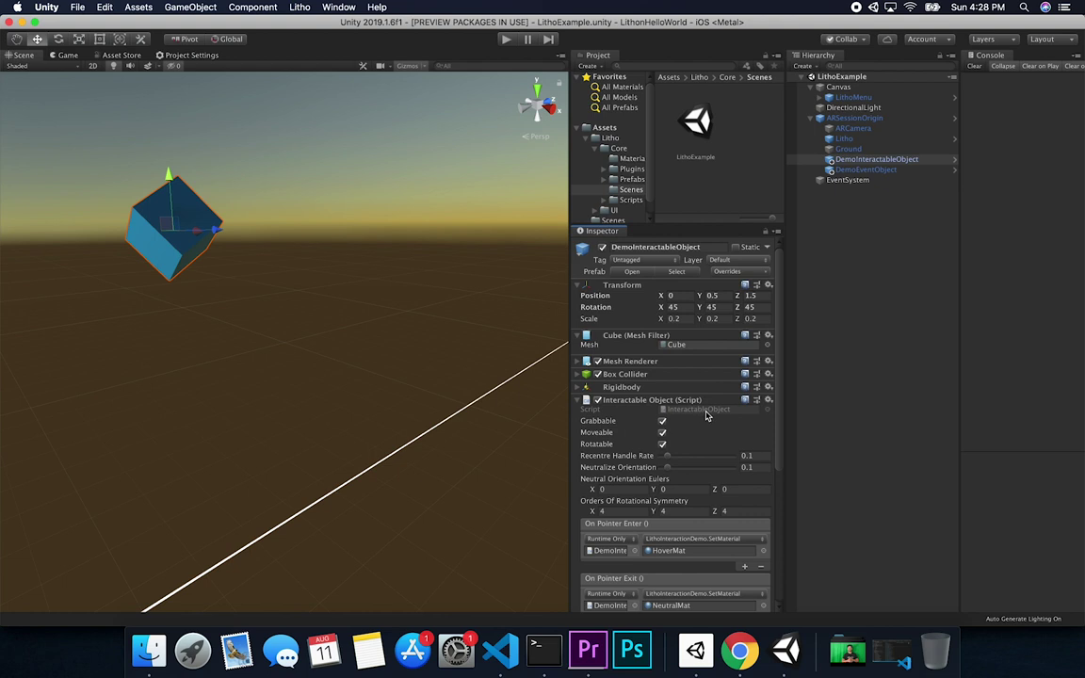
Step: Open the InteractableObject script in the code editor, maximize the window, and examine its UnityEvent pointer declarations and serialized orientation fields
{"action": "left_click", "coordinate": [701, 410]}
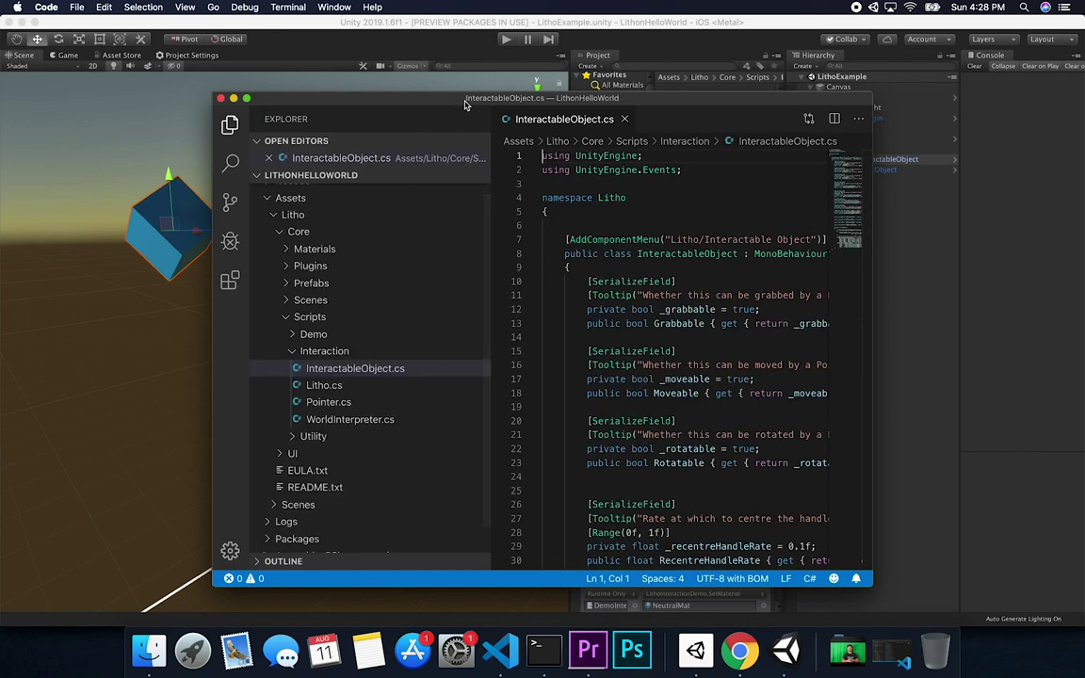
{"action": "double_click", "coordinate": [463, 99]}
{"action": "scroll", "coordinate": [501, 445], "scroll_direction": "down", "scroll_amount": 20}
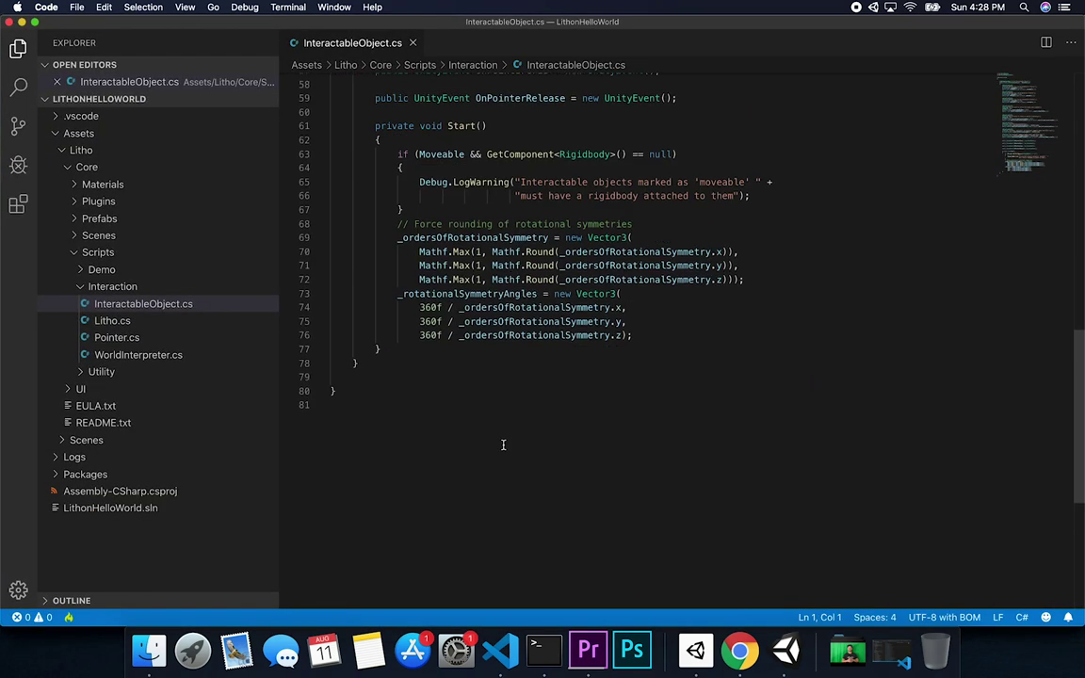
{"action": "scroll", "coordinate": [504, 446], "scroll_direction": "up", "scroll_amount": 7}
{"action": "scroll", "coordinate": [504, 446], "scroll_direction": "up", "scroll_amount": 4}
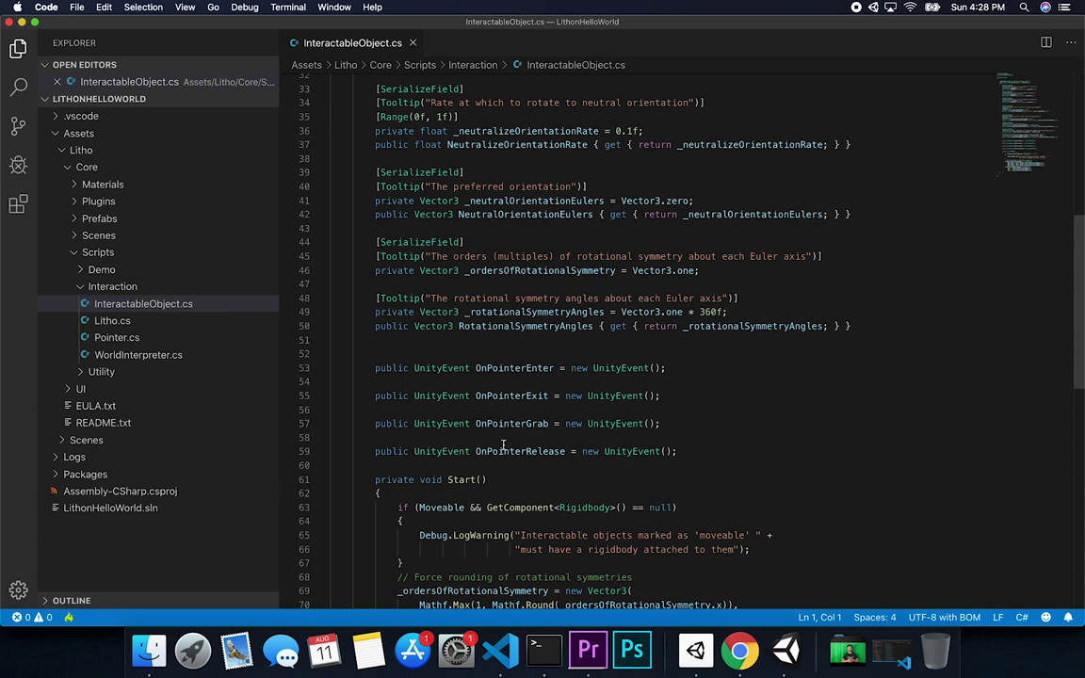
{"action": "double_click", "coordinate": [428, 368]}
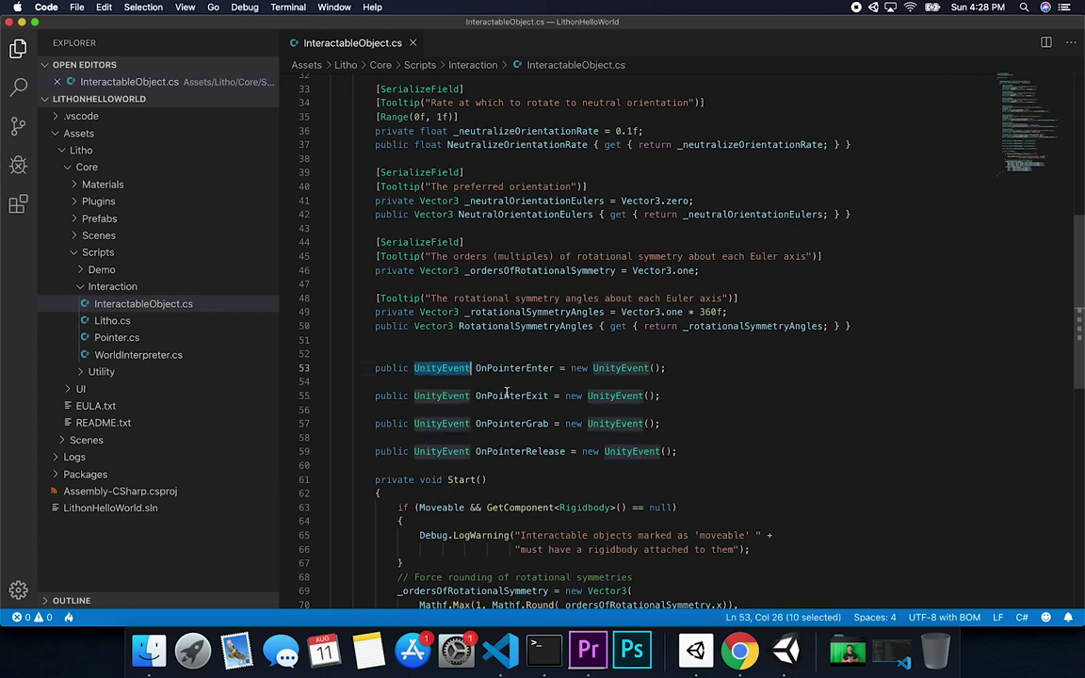
{"action": "left_click_drag", "start_coordinate": [376, 116], "coordinate": [604, 303]}
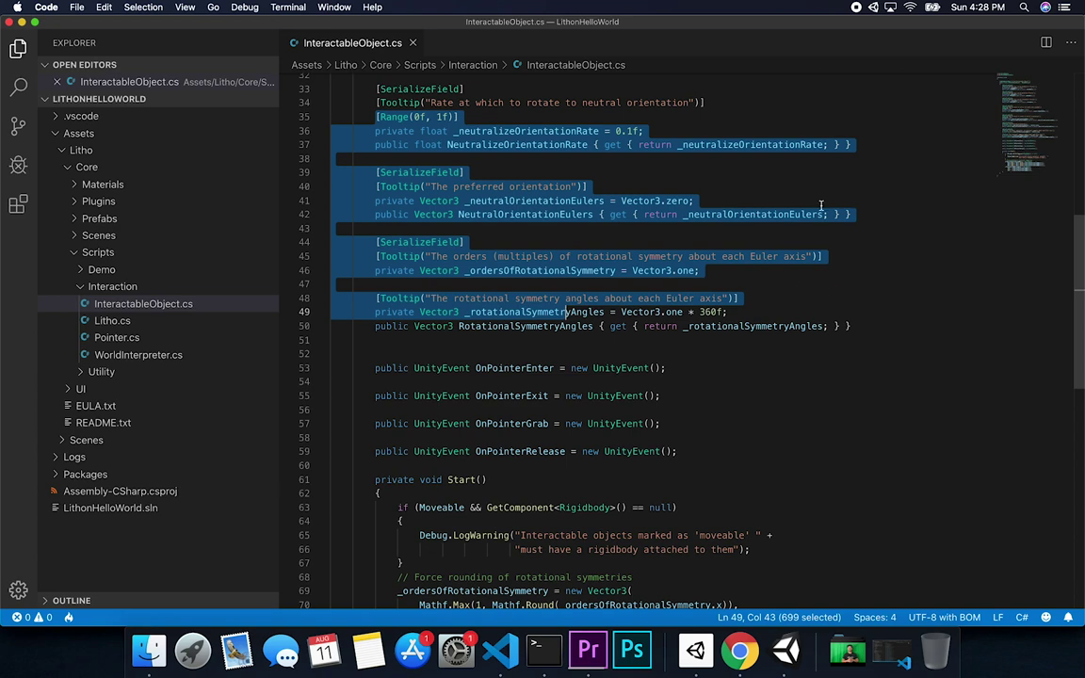
Step: Switch back to Unity, select DemoEventObject and open its LithoEventDemo script in the code editor
{"action": "key", "text": "super+Tab"}
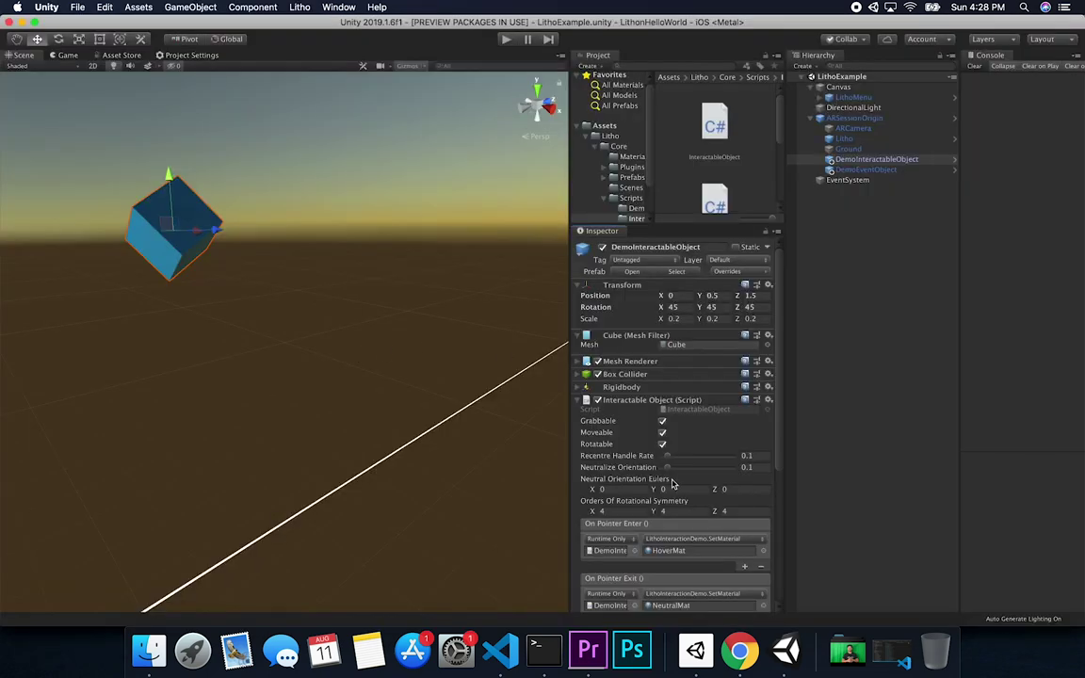
{"action": "left_click", "coordinate": [855, 169]}
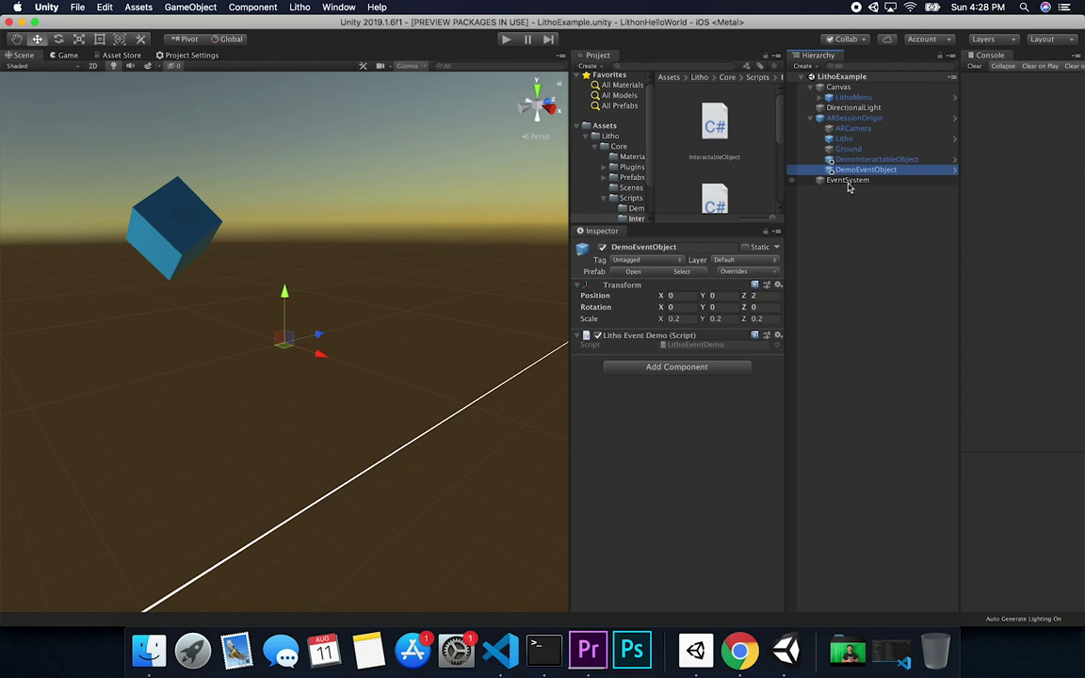
{"action": "left_click", "coordinate": [684, 345]}
{"action": "double_click", "coordinate": [684, 345]}
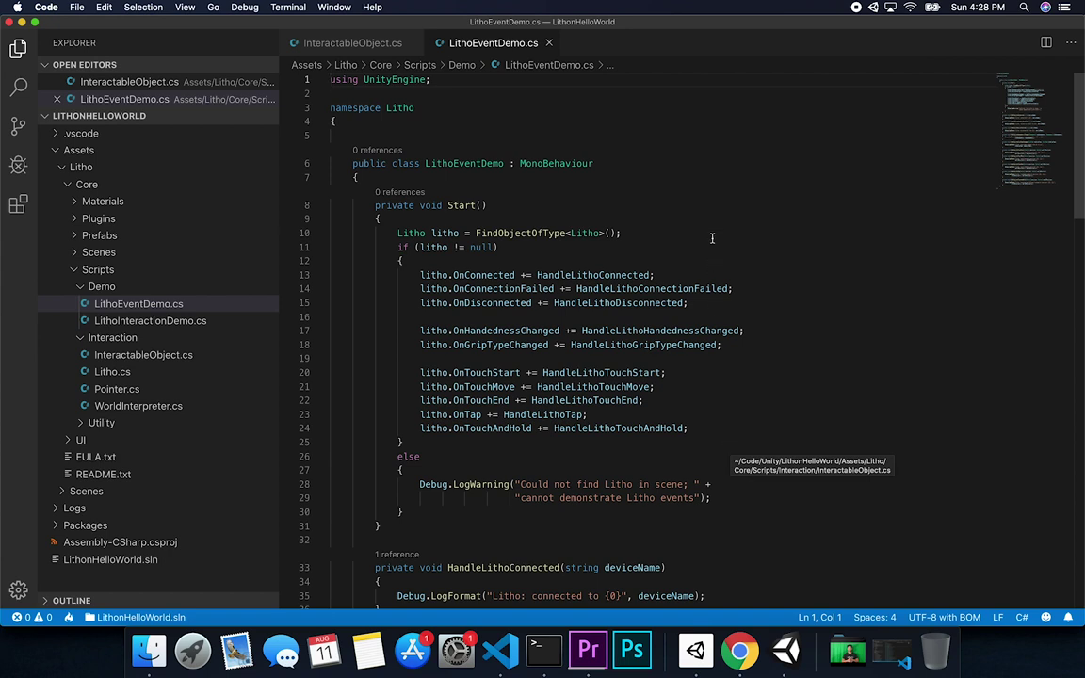
Step: Examine the OnConnected, OnConnectionFailed and OnDisconnected subscriptions and the handler methods in LithoEventDemo.cs, and return to InteractableObject.cs
{"action": "left_click_drag", "start_coordinate": [420, 275], "coordinate": [599, 395]}
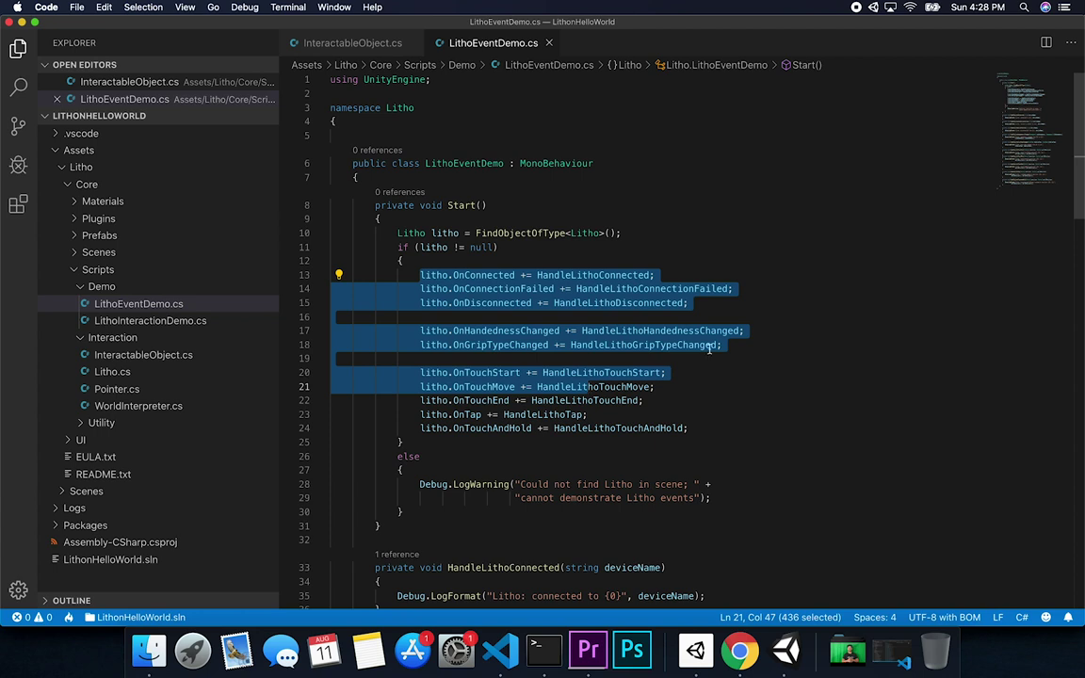
{"action": "left_click", "coordinate": [477, 275]}
{"action": "double_click", "coordinate": [477, 275]}
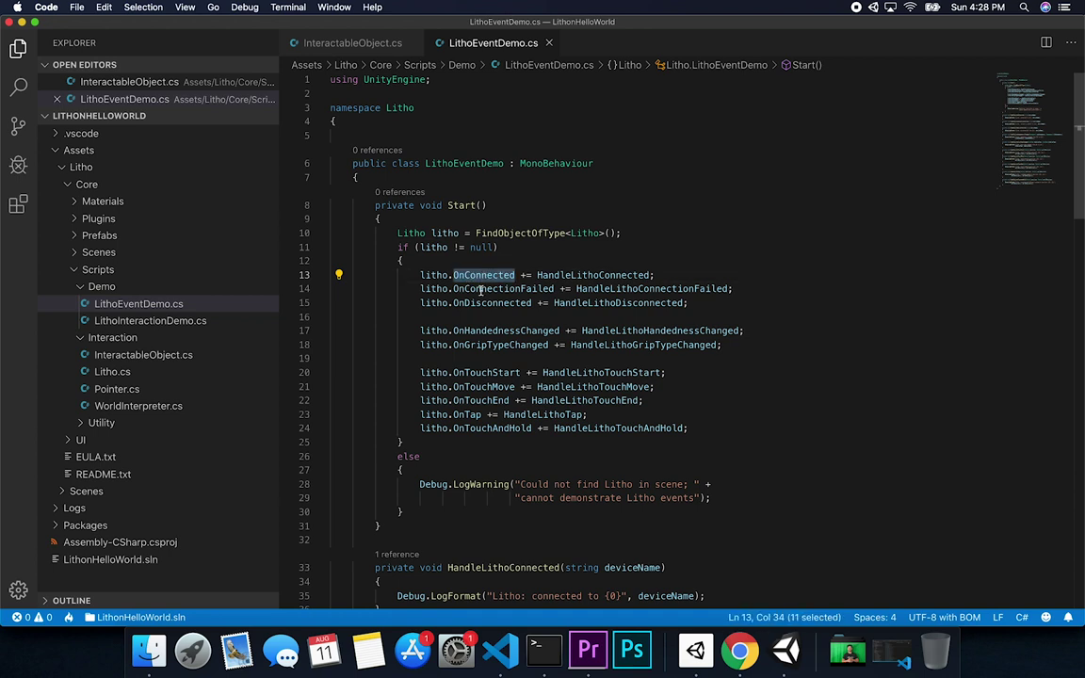
{"action": "double_click", "coordinate": [481, 289]}
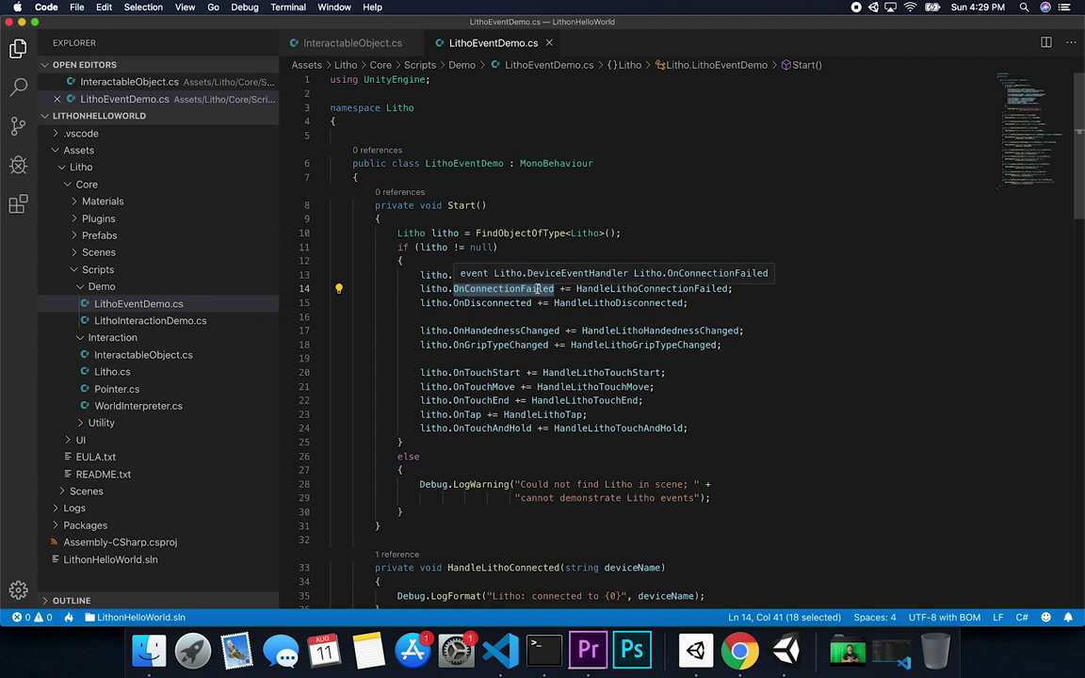
{"action": "double_click", "coordinate": [489, 303]}
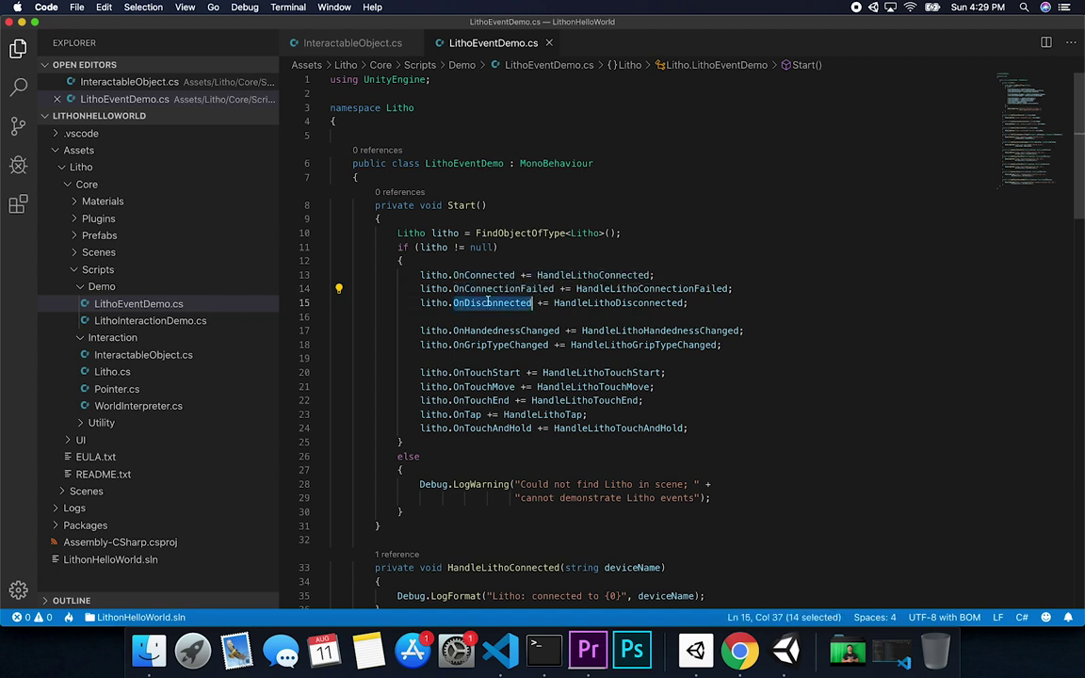
{"action": "scroll", "coordinate": [504, 456], "scroll_direction": "down", "scroll_amount": 12}
{"action": "scroll", "coordinate": [505, 456], "scroll_direction": "down", "scroll_amount": 8}
{"action": "scroll", "coordinate": [504, 455], "scroll_direction": "up", "scroll_amount": 20}
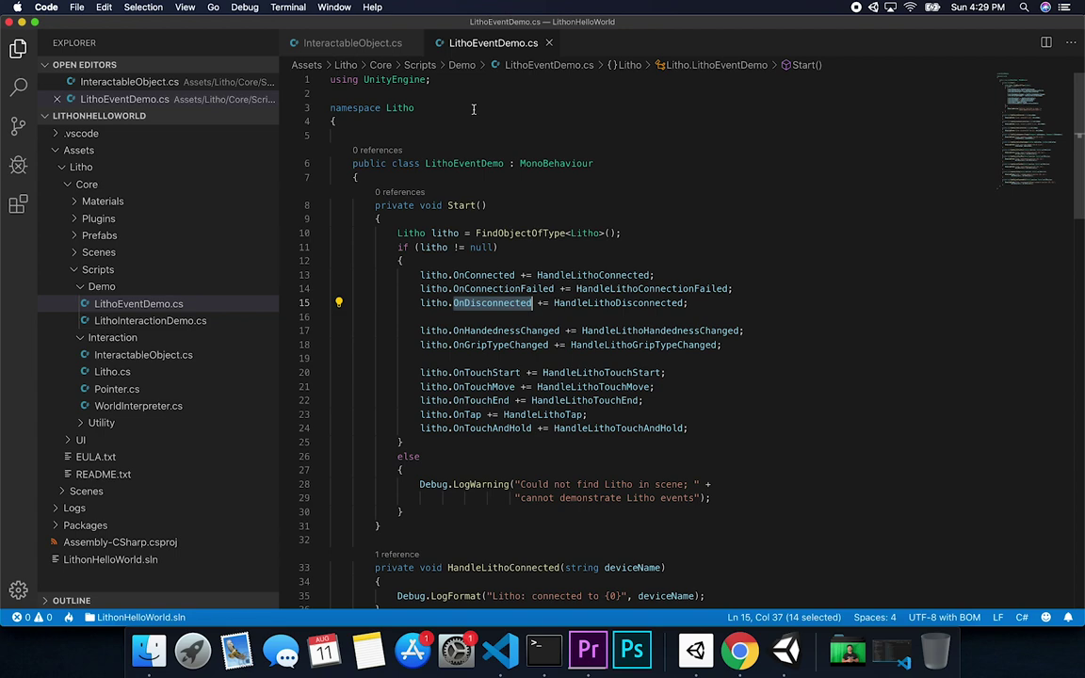
{"action": "left_click", "coordinate": [348, 44]}
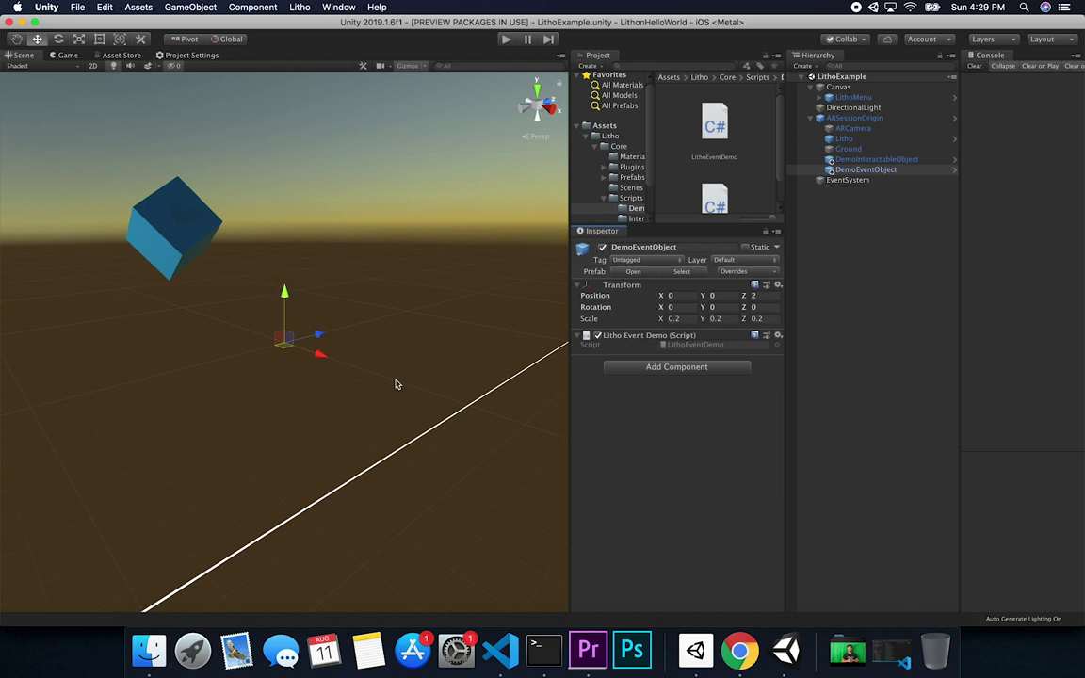
Step: Switch to Chrome and bring up the open Twitter profile page with the Litho AR demo video
{"action": "left_click", "coordinate": [739, 649]}
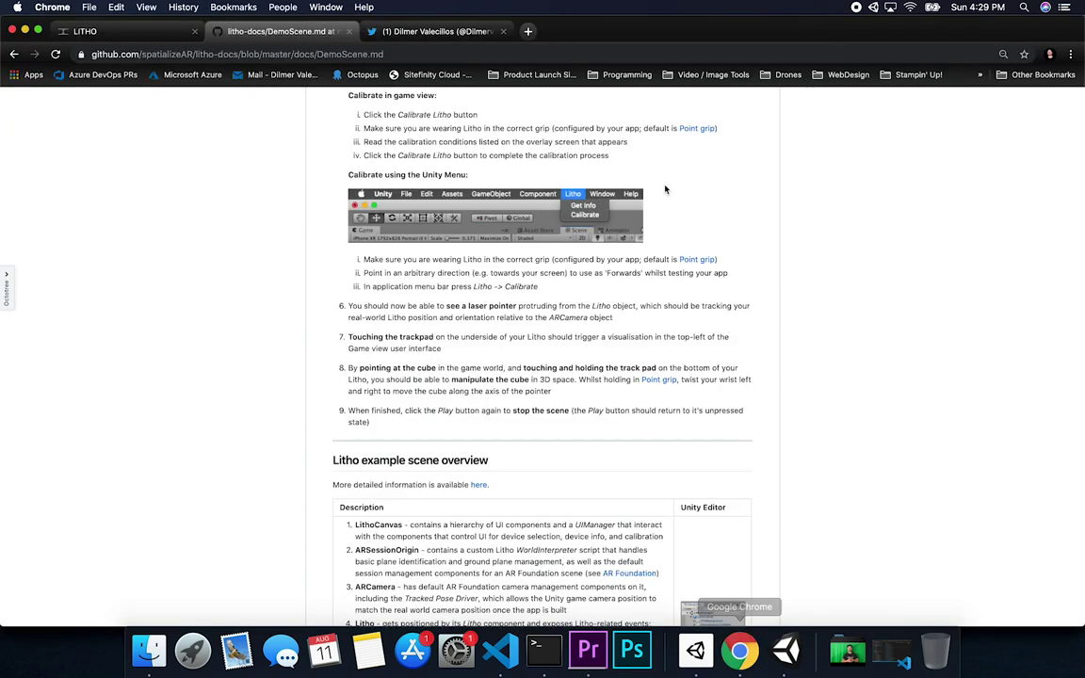
{"action": "left_click", "coordinate": [405, 34]}
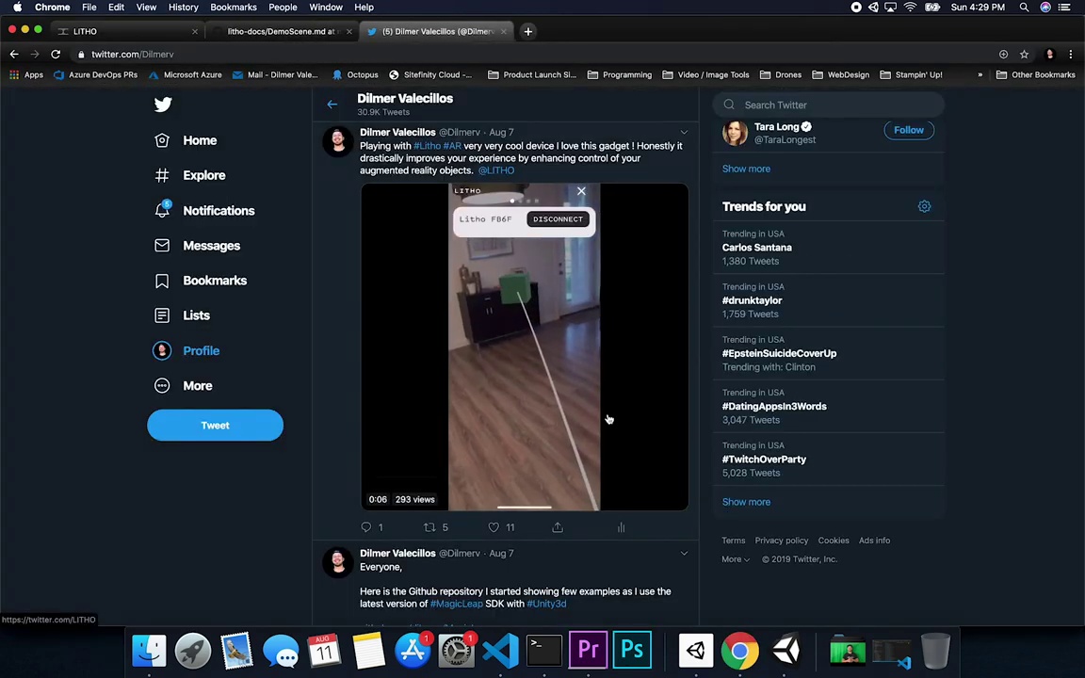